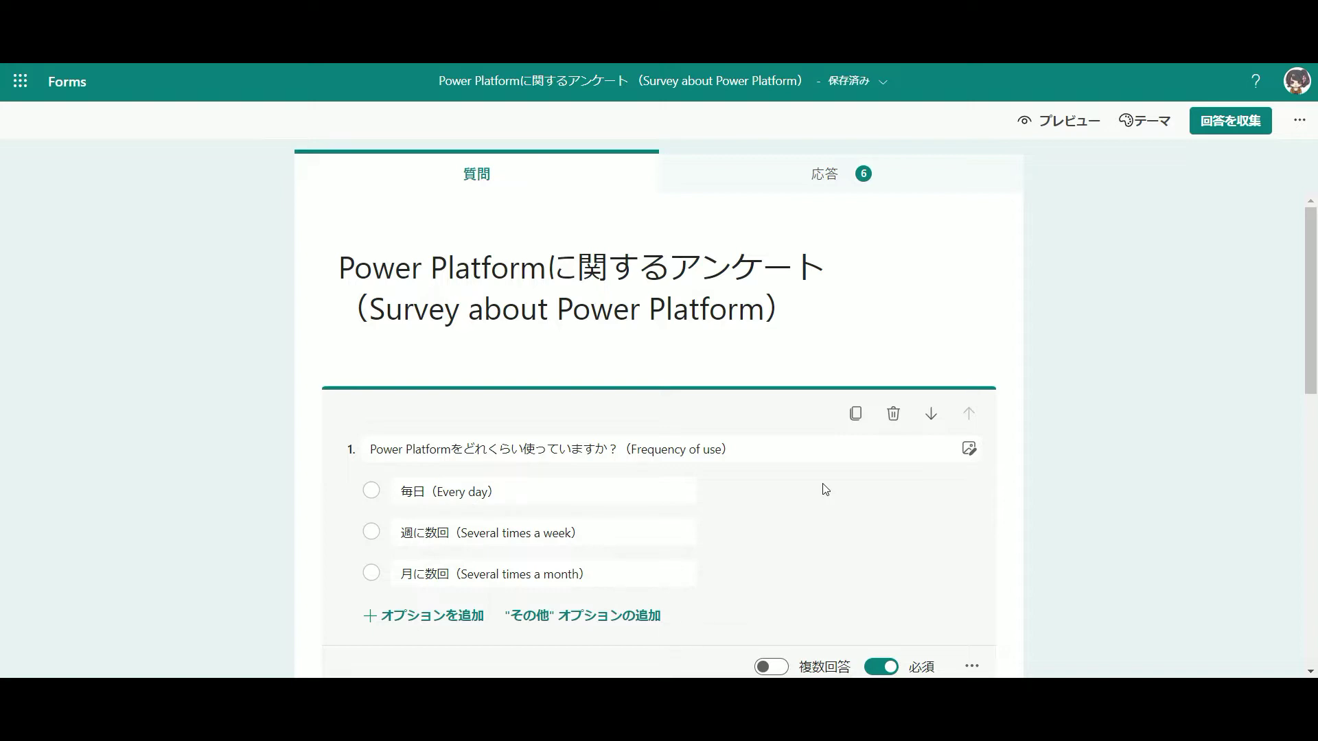
Review the Power Platform survey's questions and the form's respondent and response settings
left_click(1061, 486)
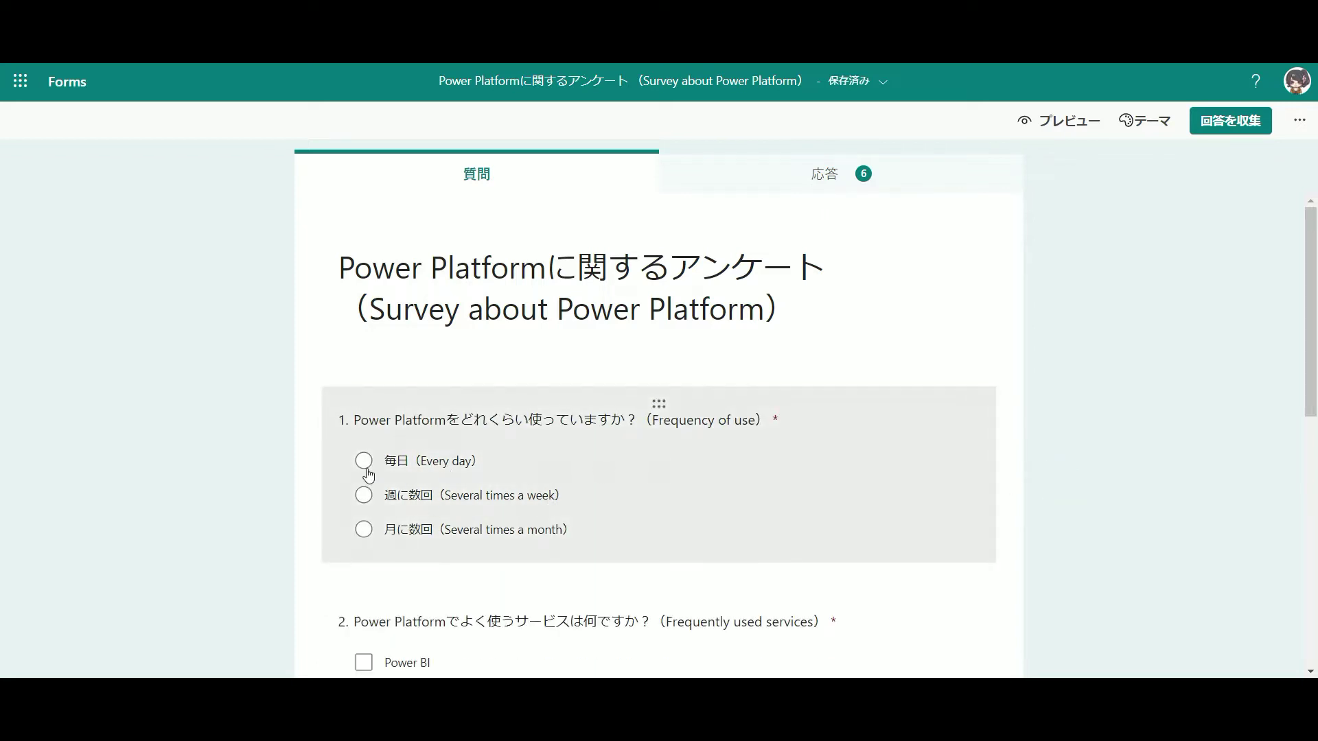
scroll(423, 511, "down", 1)
scroll(424, 511, "down", 5)
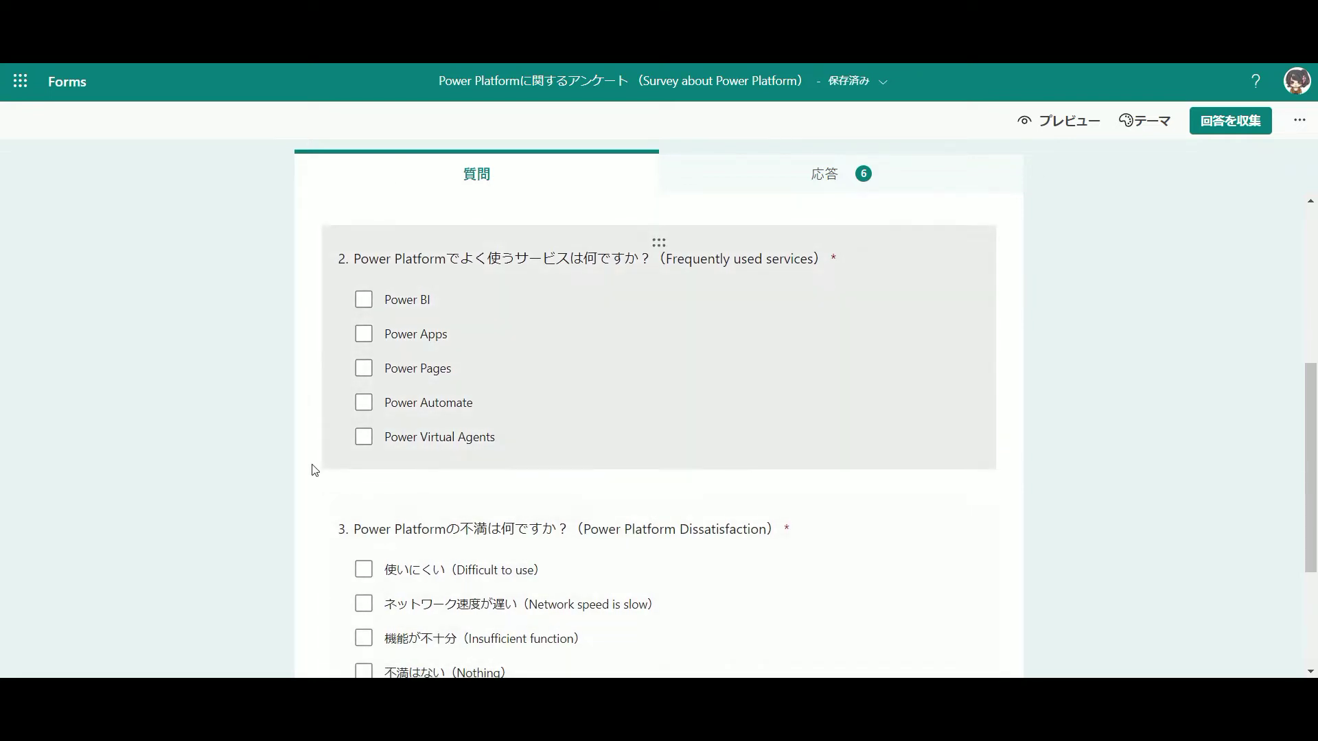
left_click(1299, 121)
left_click(1209, 195)
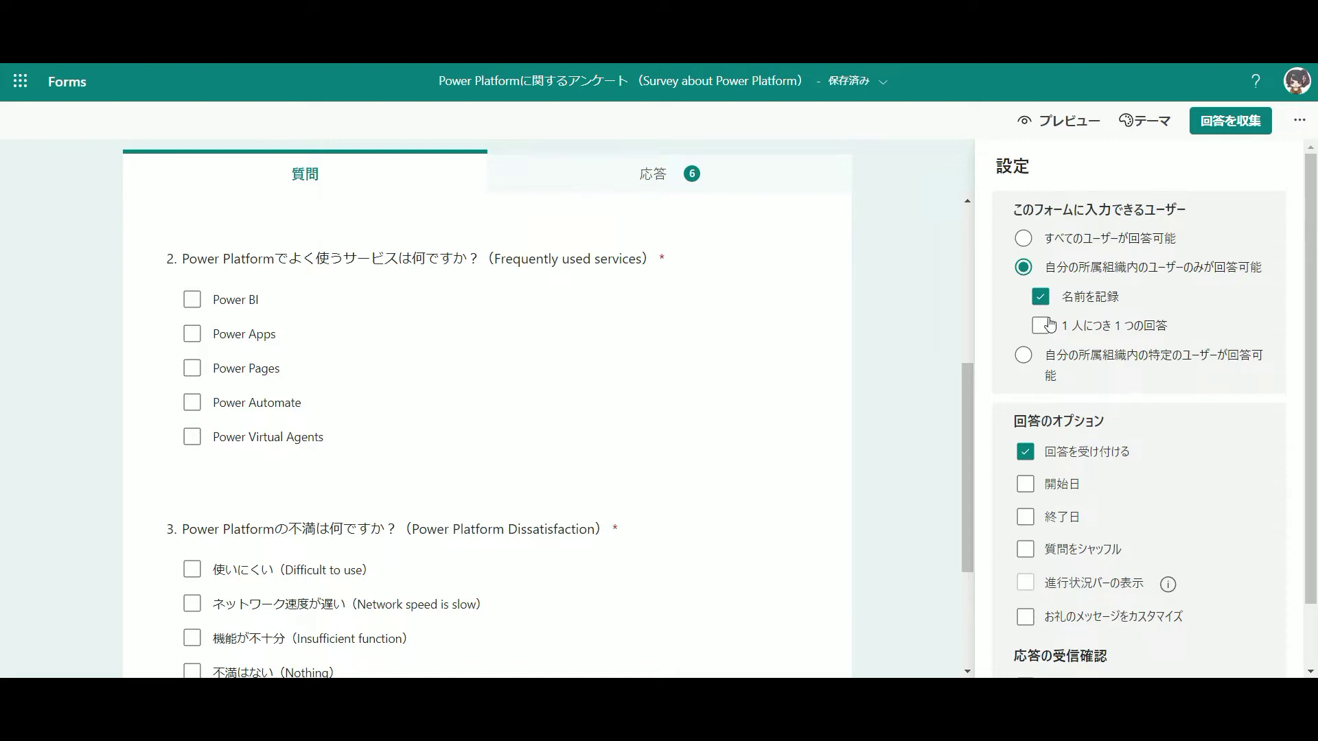
scroll(1076, 319, "down", 2)
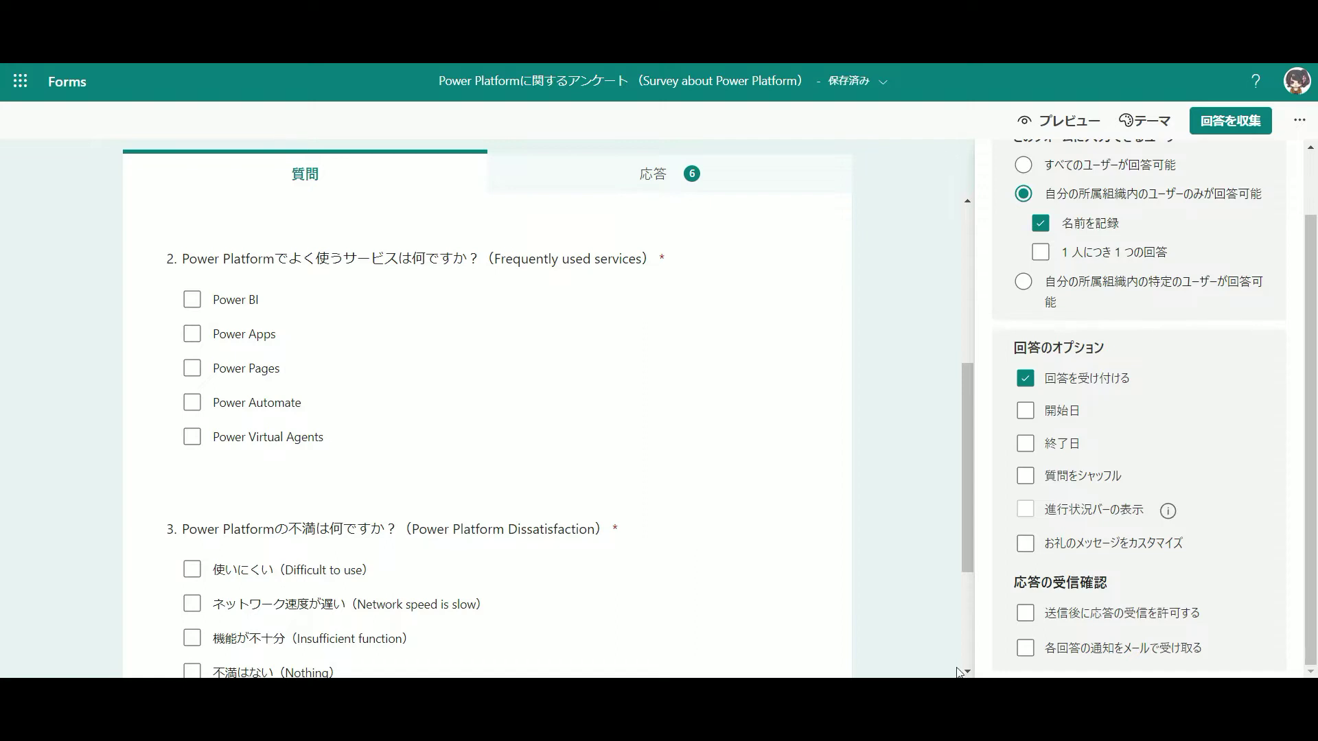
left_click(885, 544)
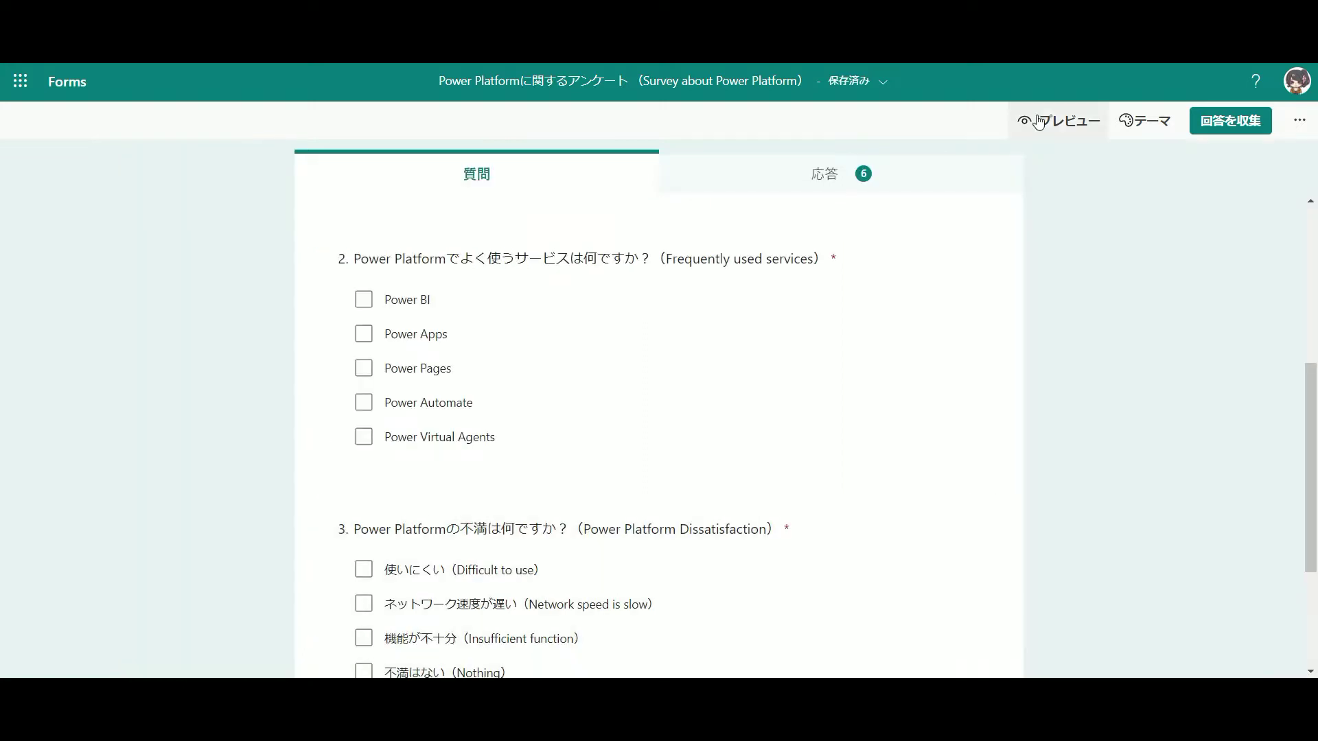
Preview the form and submit a response: Every day; Power BI and Power Apps; Network speed is slow and Insufficient function
left_click(1038, 122)
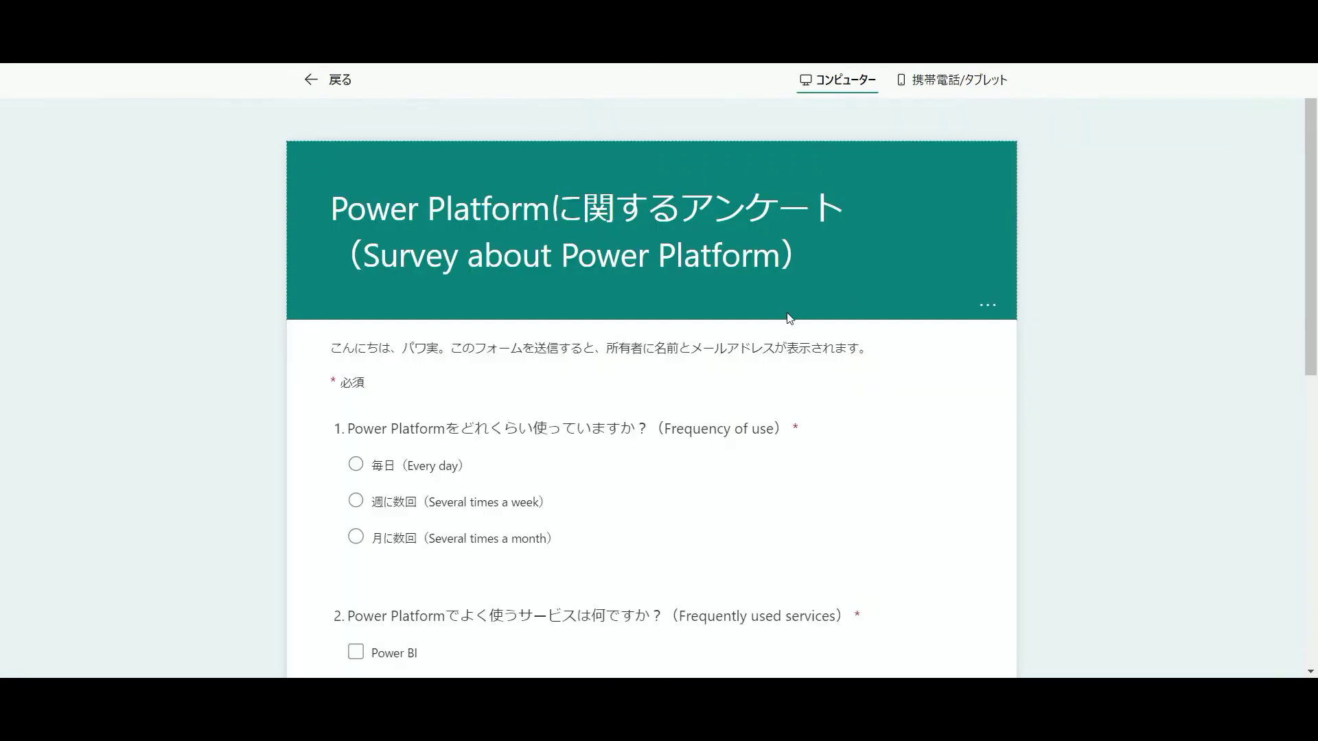
left_click(355, 465)
scroll(370, 456, "down", 4)
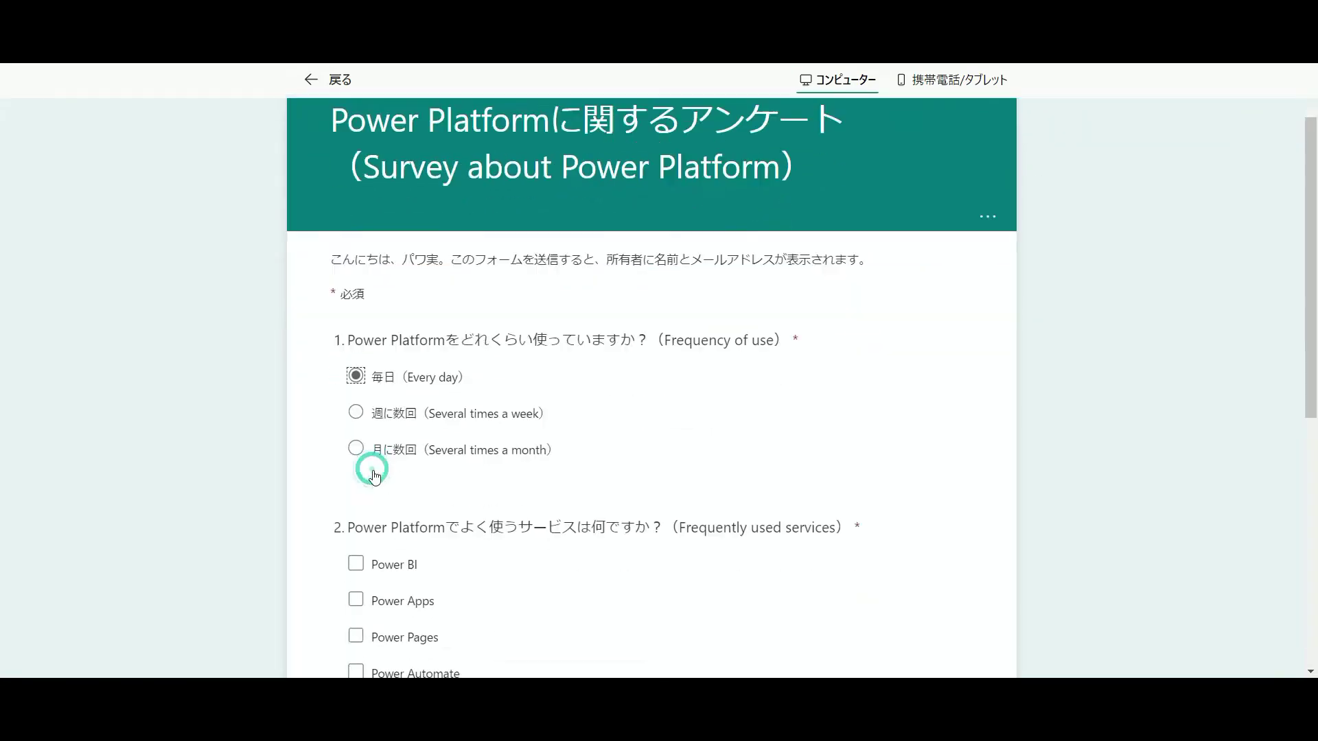
left_click(374, 382)
left_click(375, 418)
scroll(384, 412, "down", 4)
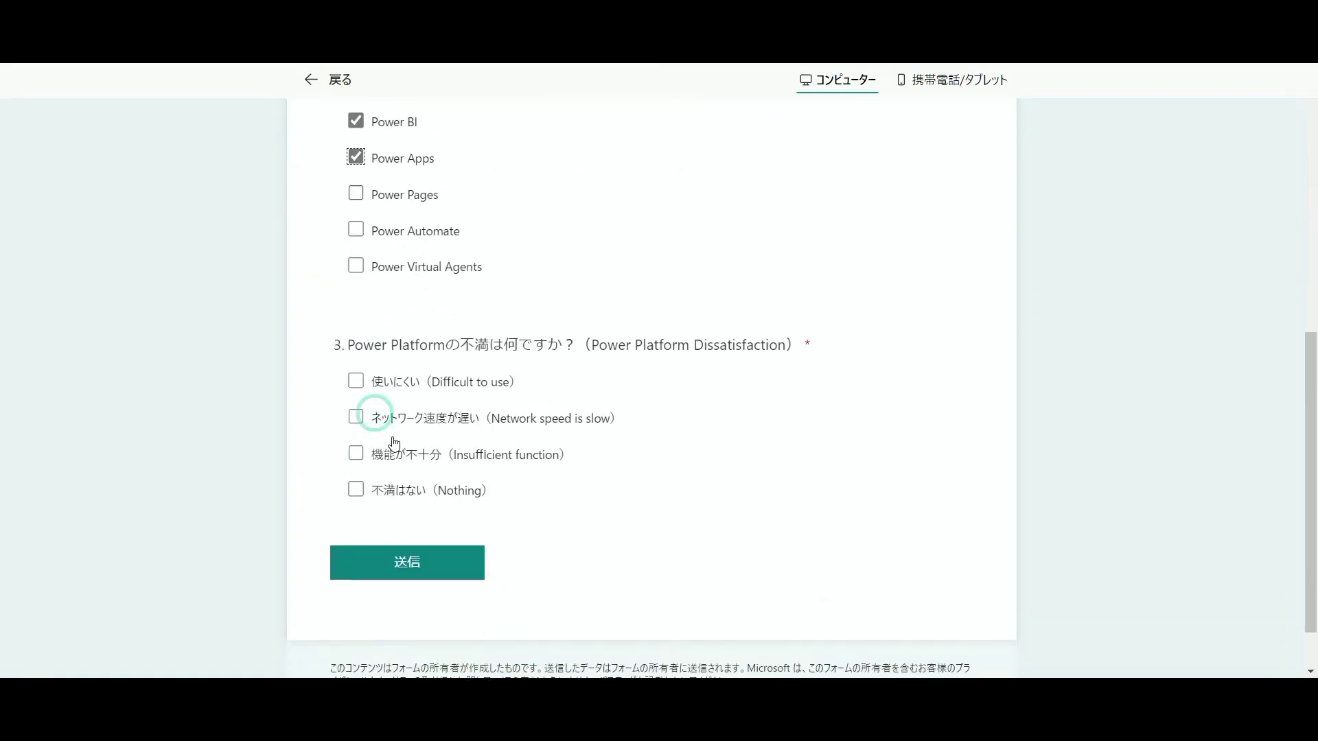
left_click(388, 398)
left_click(384, 434)
left_click(410, 532)
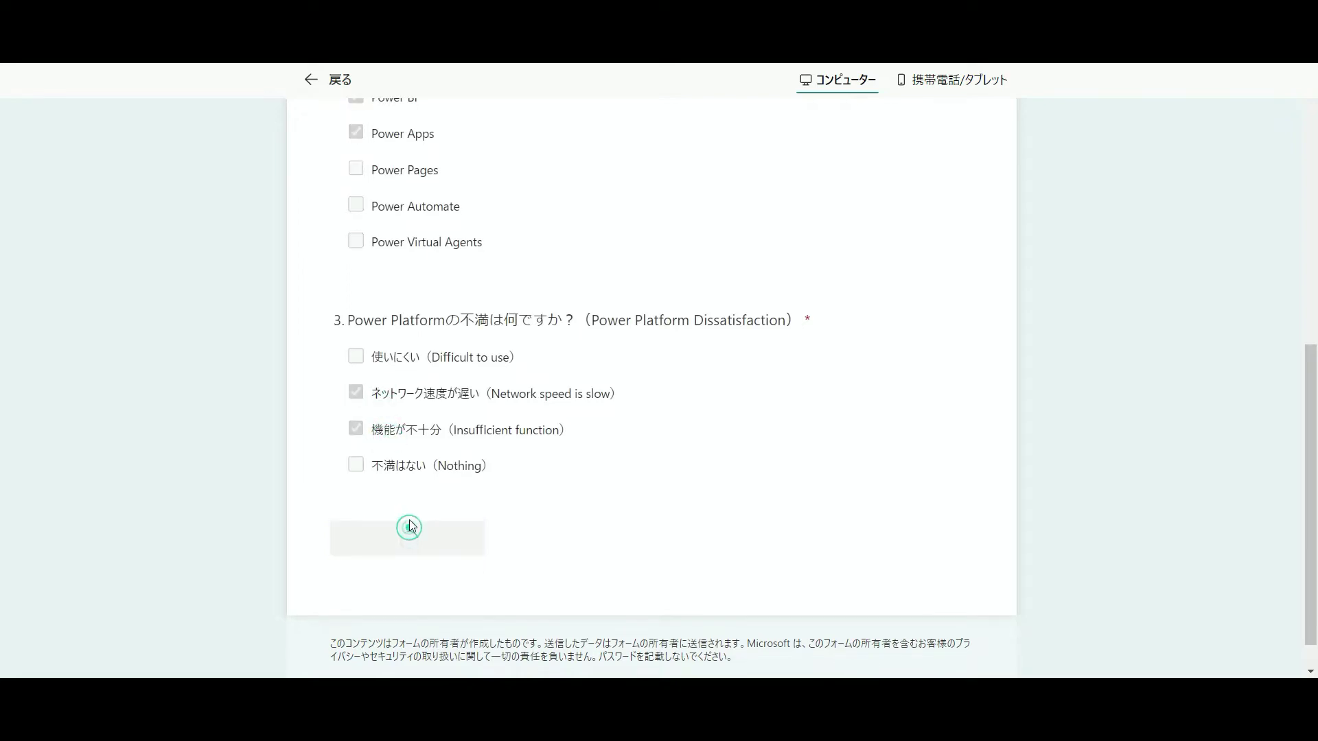
Submit another response: Several times a week; Power Pages and Power Automate; no dissatisfaction (Nothing)
left_click(401, 415)
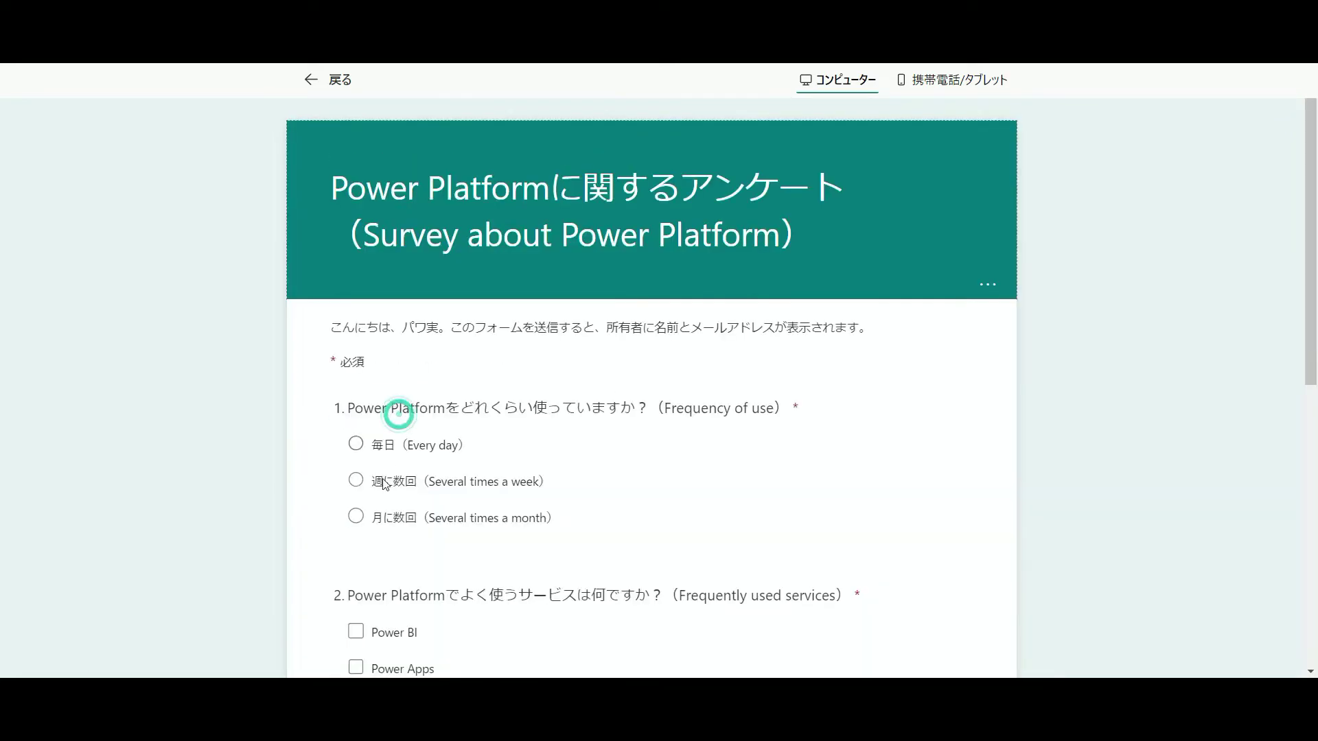
left_click(377, 478)
scroll(376, 489, "down", 1)
scroll(388, 536, "down", 2)
left_click(391, 519)
left_click(391, 555)
scroll(392, 559, "down", 5)
scroll(392, 559, "down", 1)
left_click(388, 443)
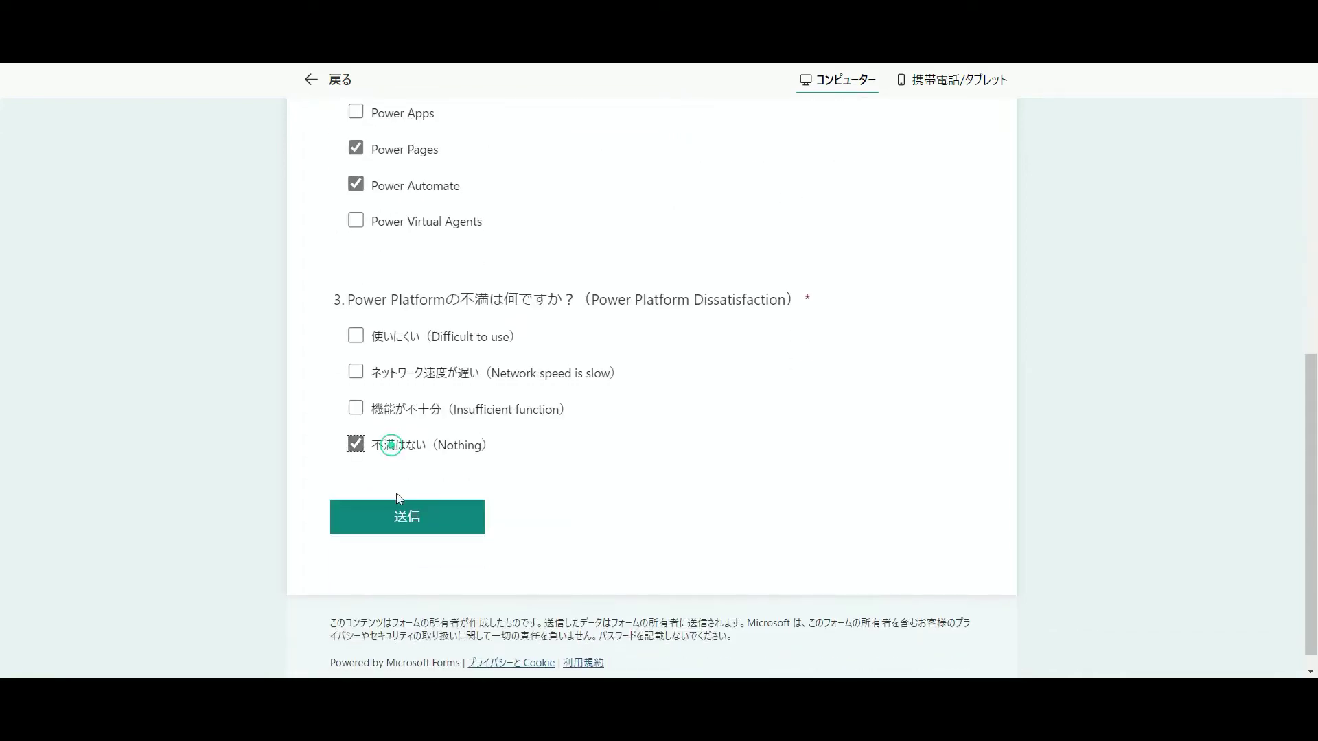
left_click(402, 518)
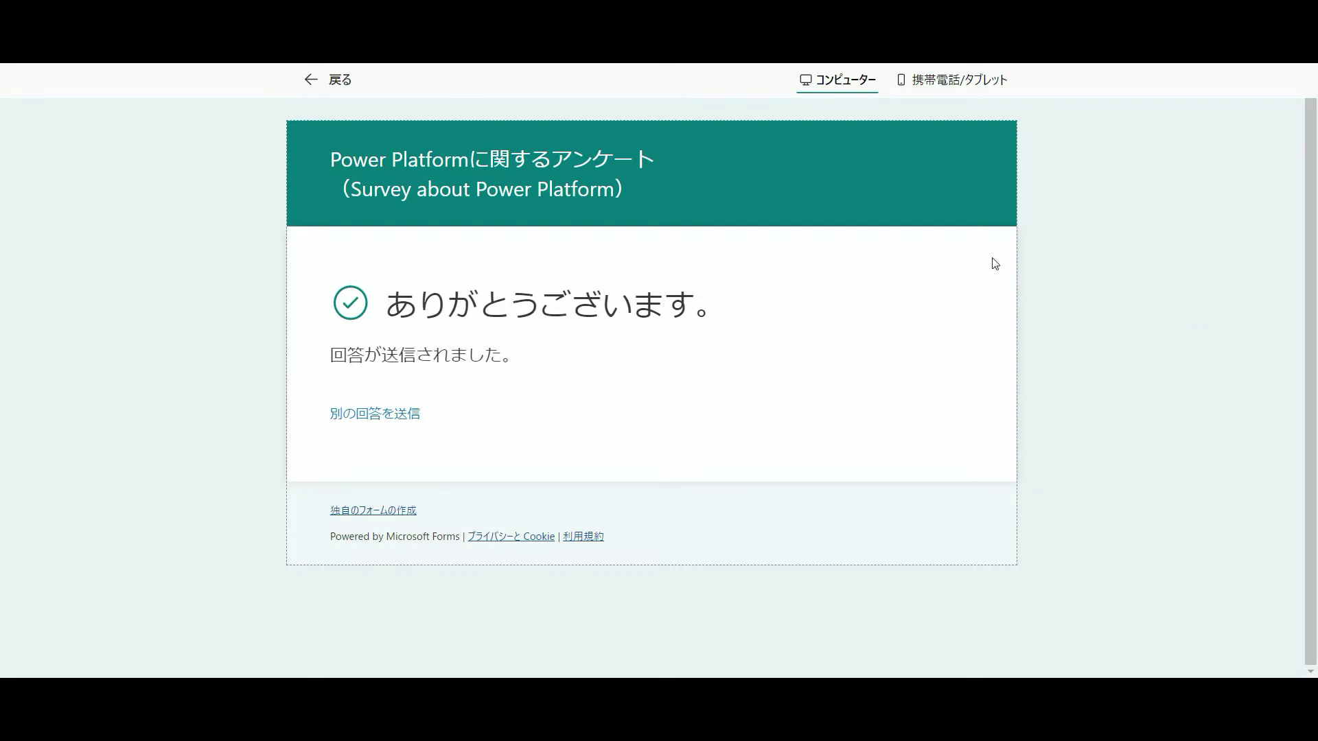
Return to the form editor, examine the response charts for all three questions, and open the responses in Excel
left_click(327, 83)
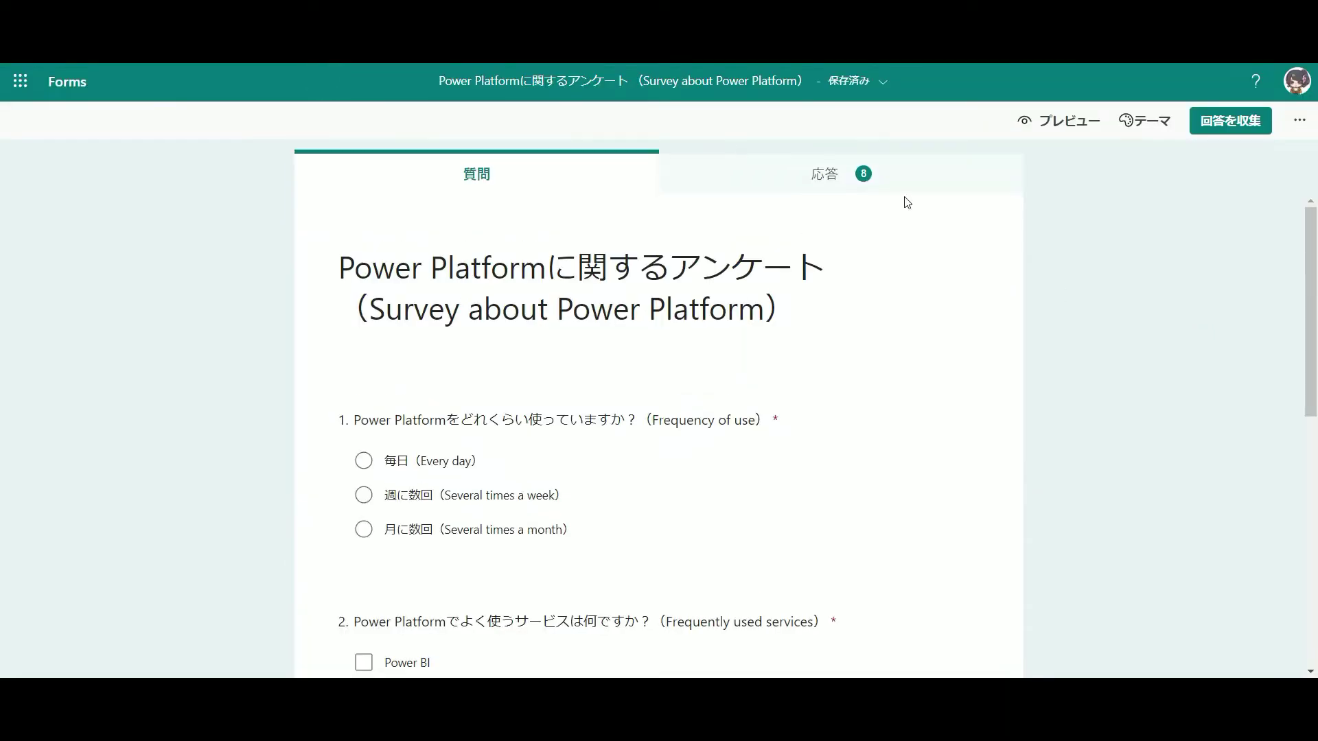
left_click(880, 182)
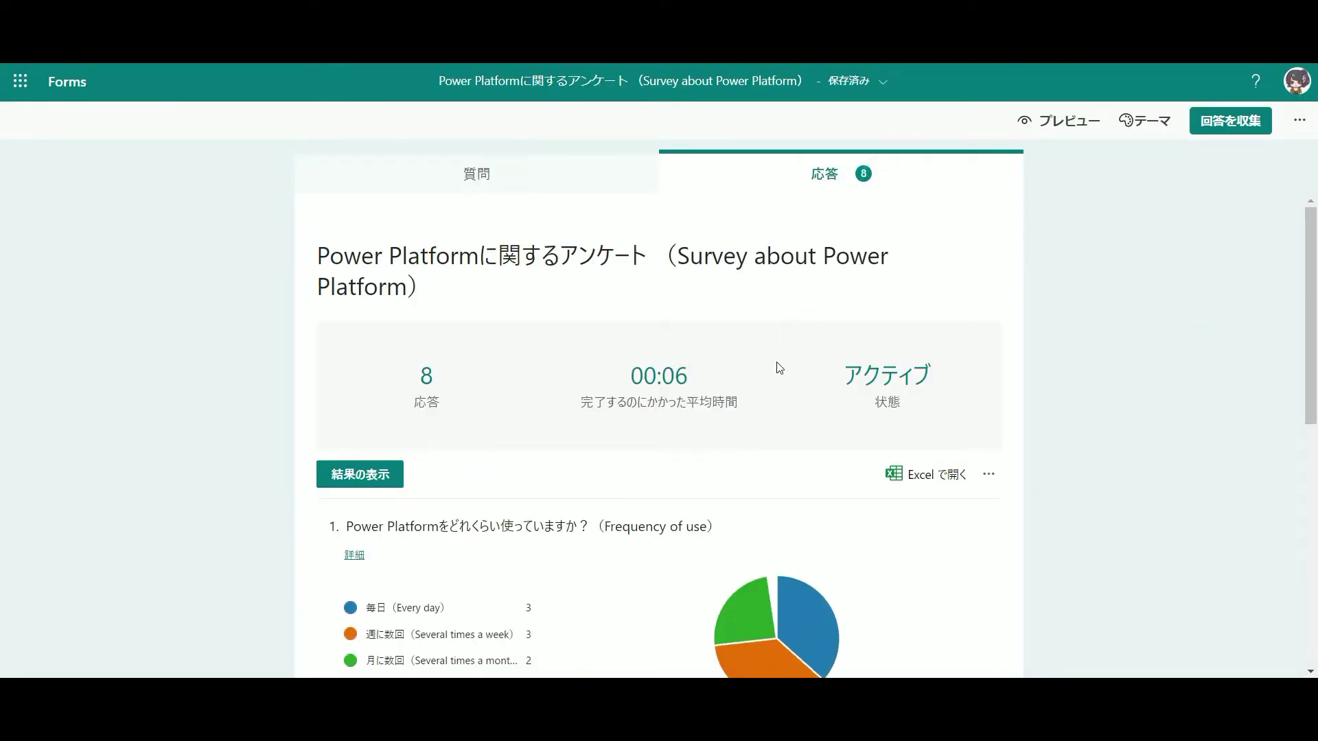
scroll(778, 366, "down", 3)
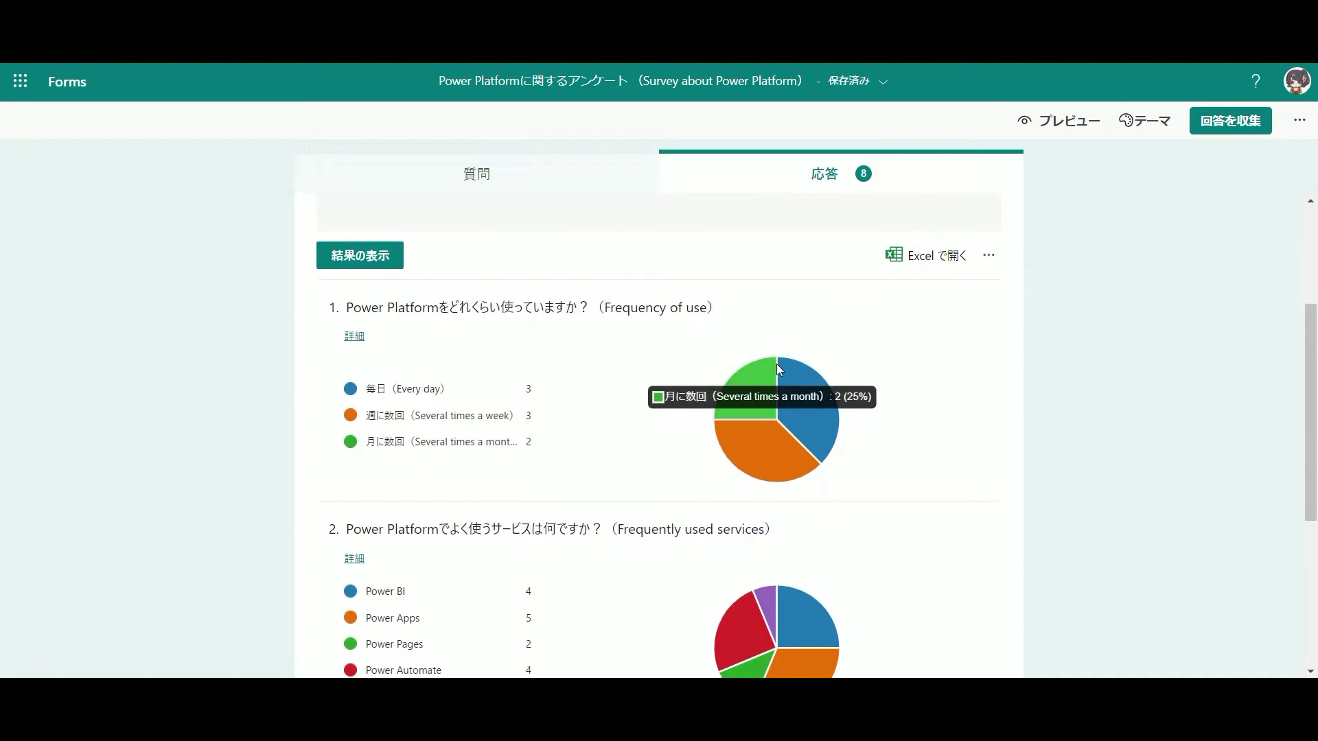
scroll(776, 365, "down", 1)
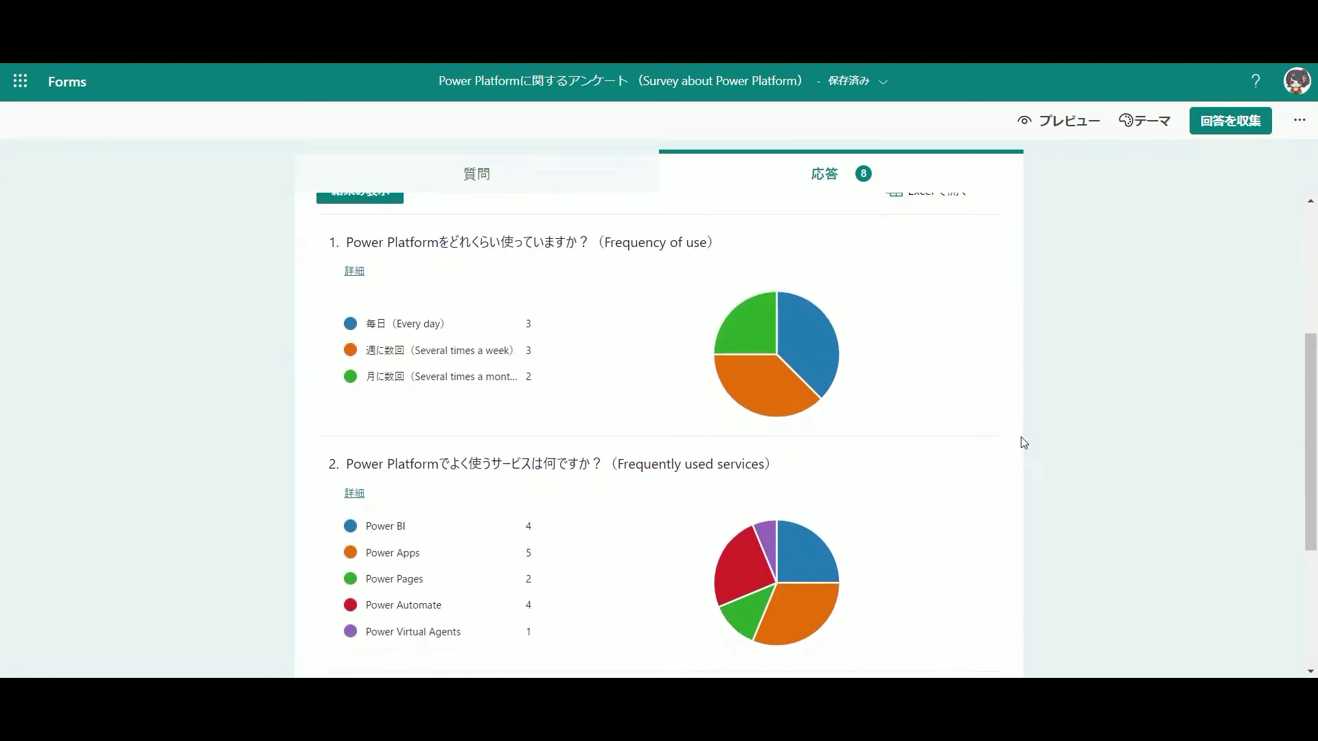
scroll(1023, 442, "down", 4)
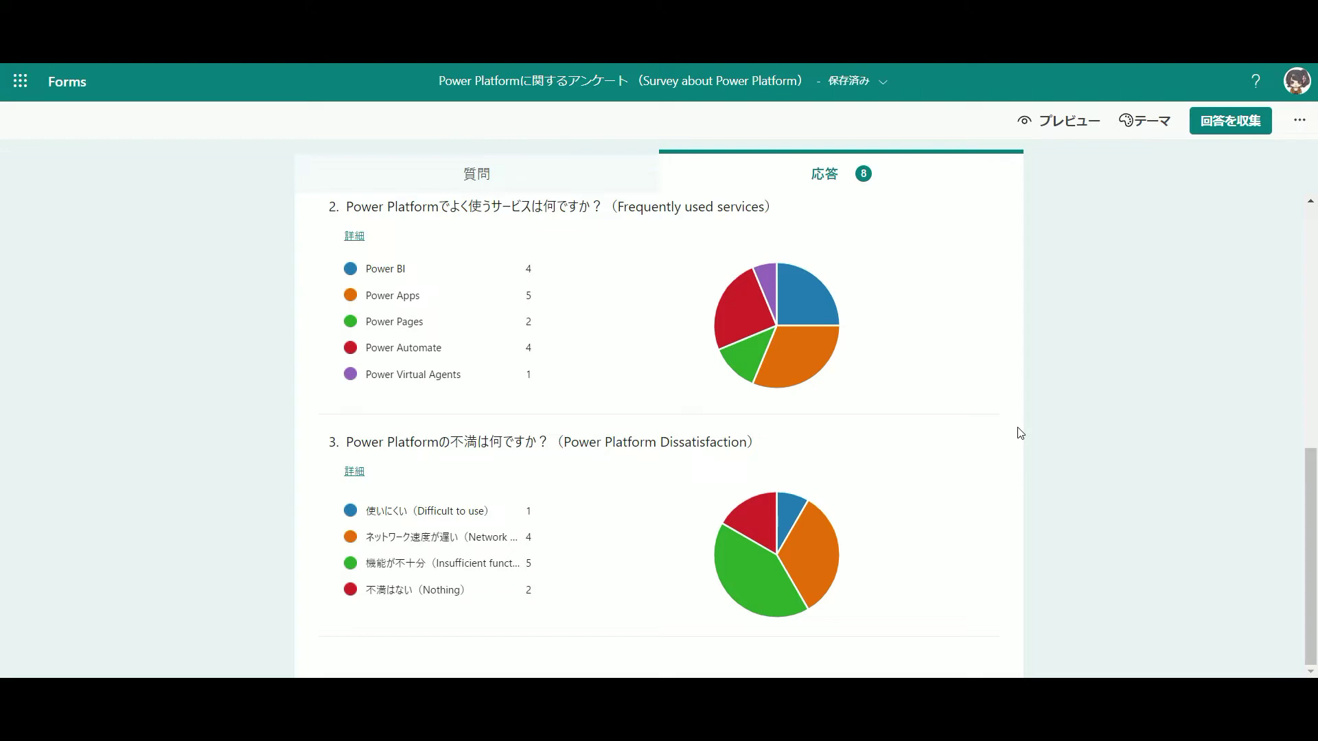
scroll(1019, 432, "up", 12)
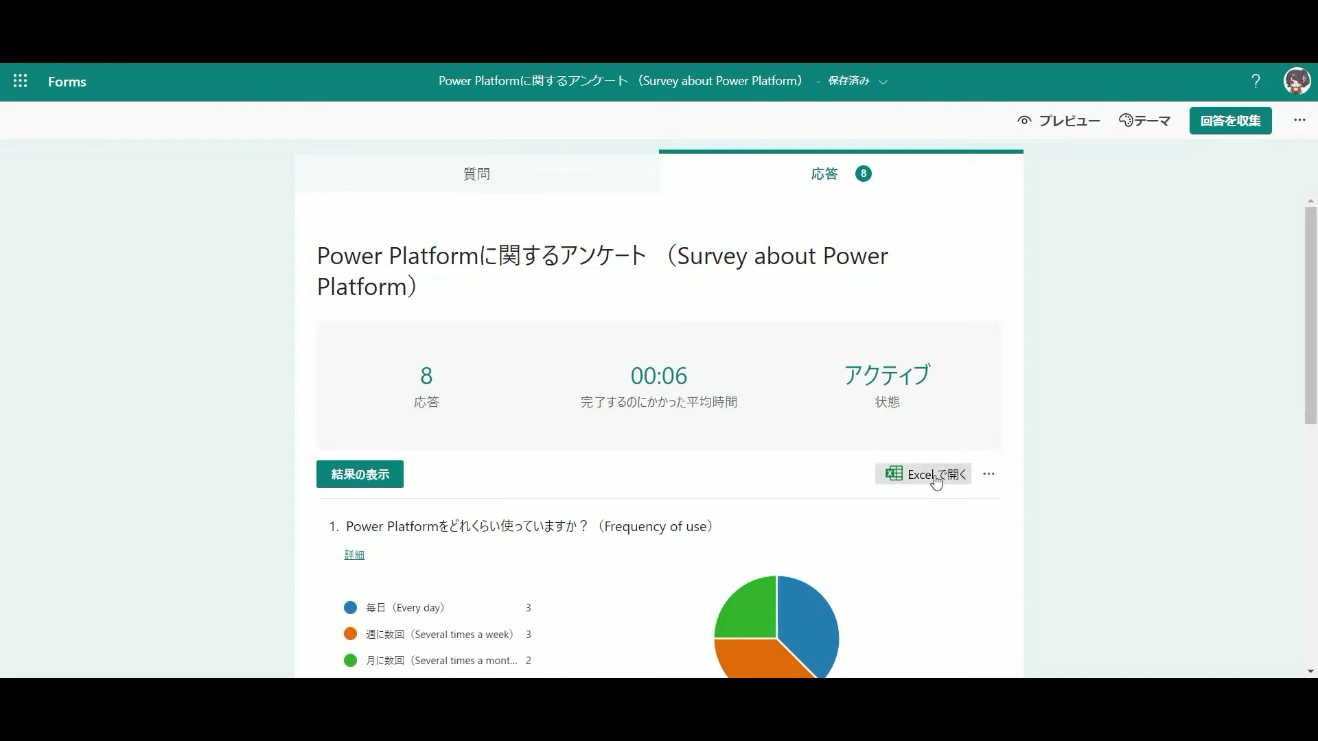
left_click(935, 479)
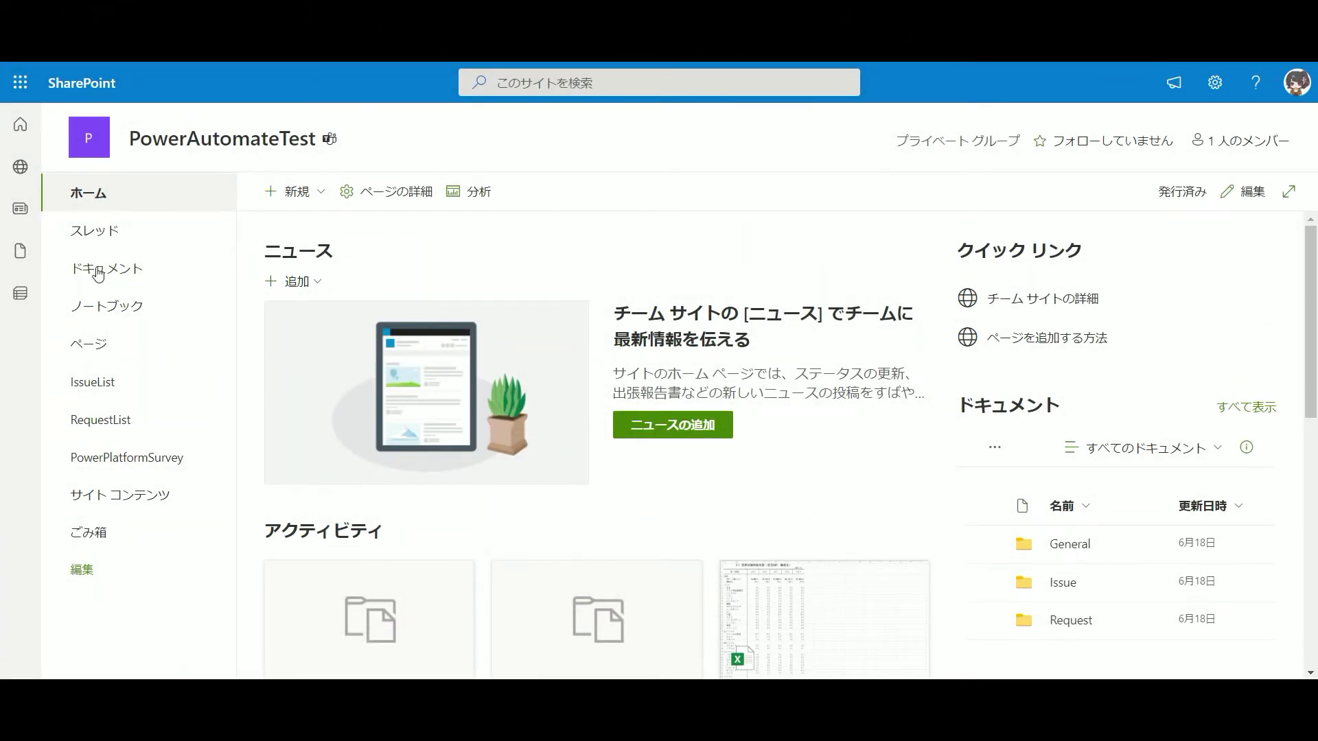
Switch to the PowerAutomateTest SharePoint site and start a blank list with a name beginning "PowerPlatf"
left_click(279, 199)
left_click(299, 242)
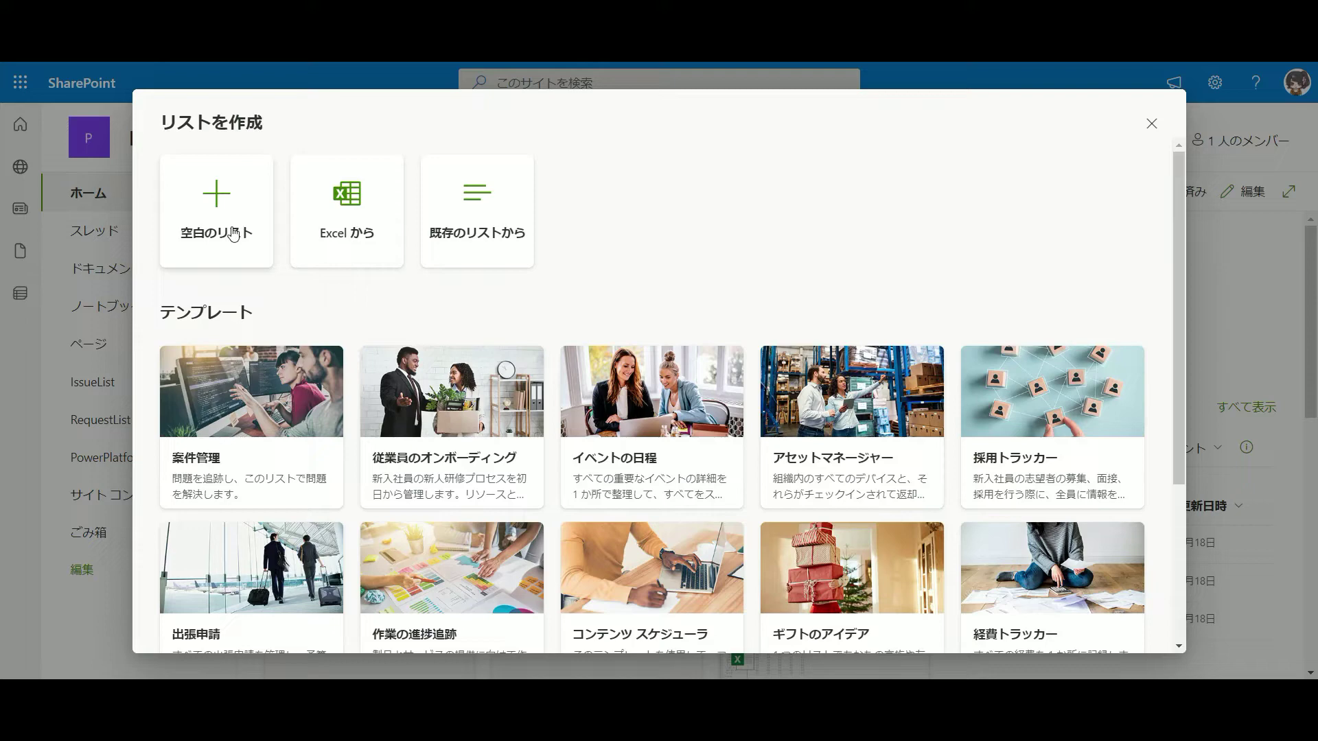
left_click(234, 235)
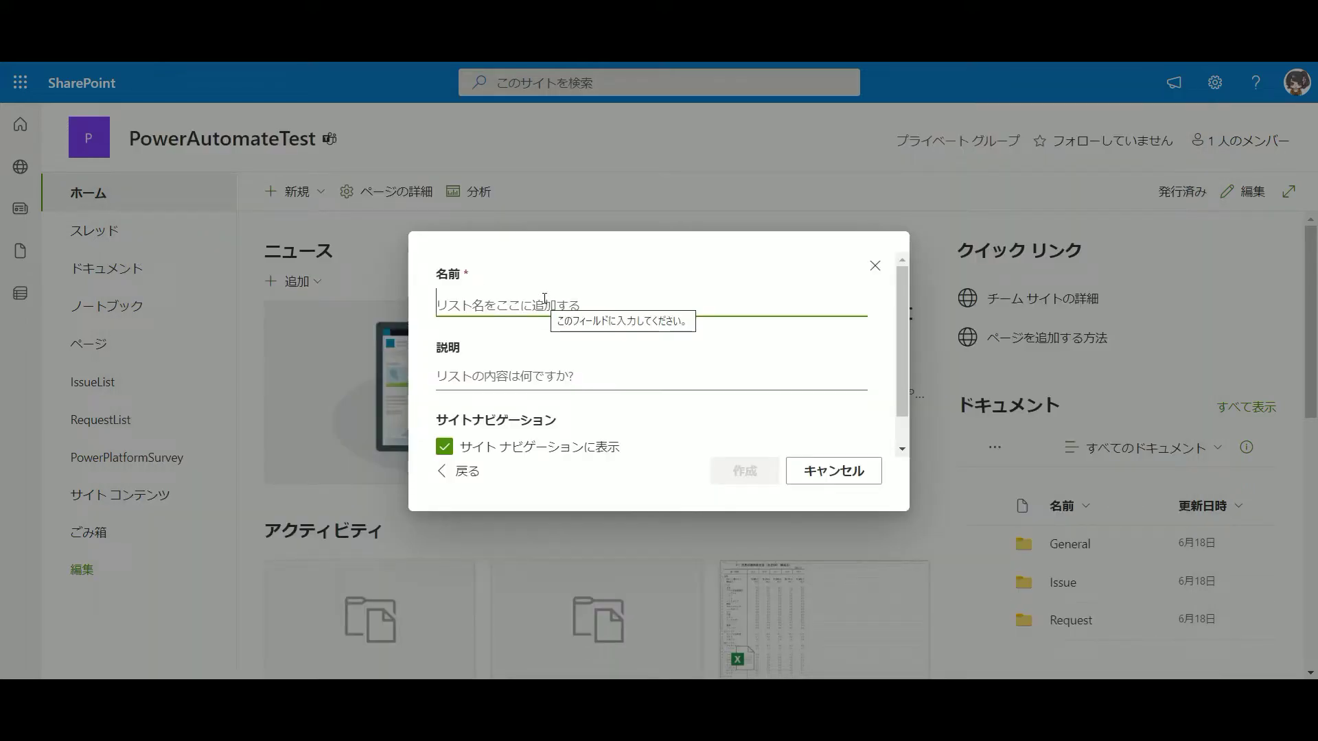
type("PowerP")
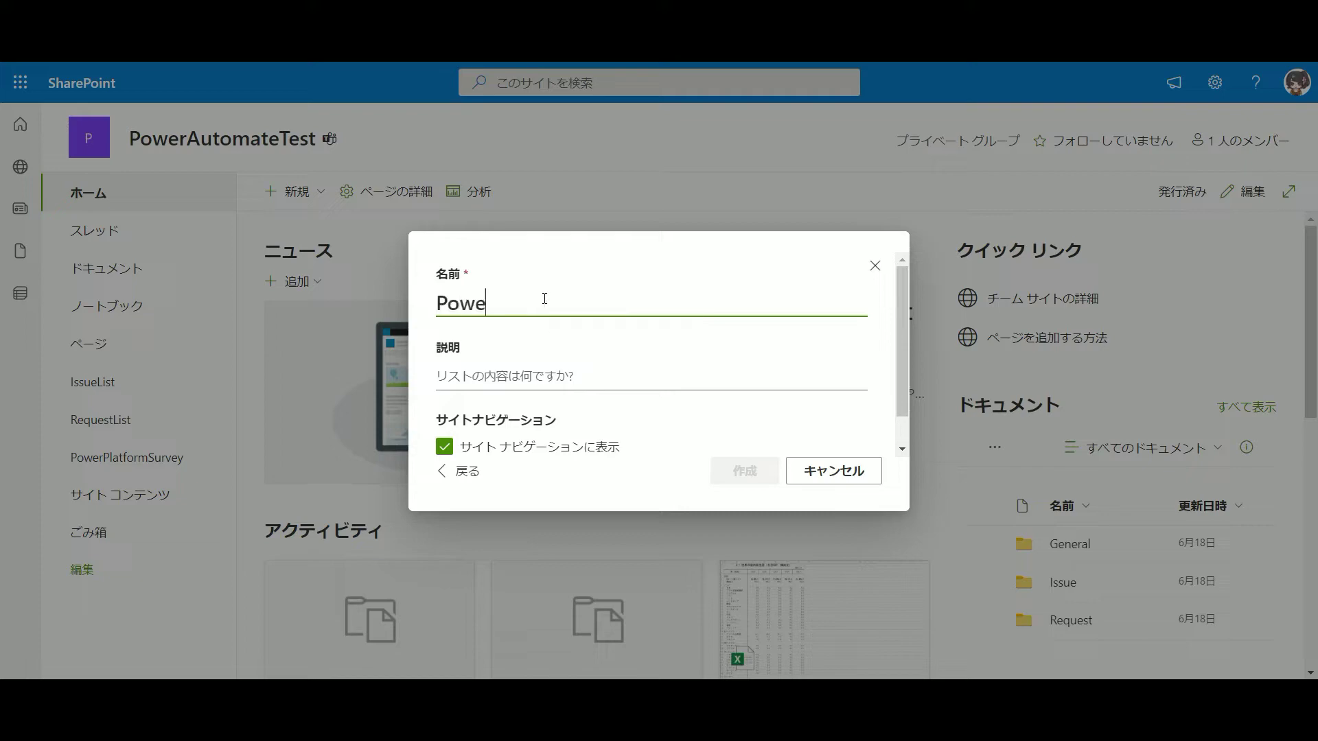
type("latf")
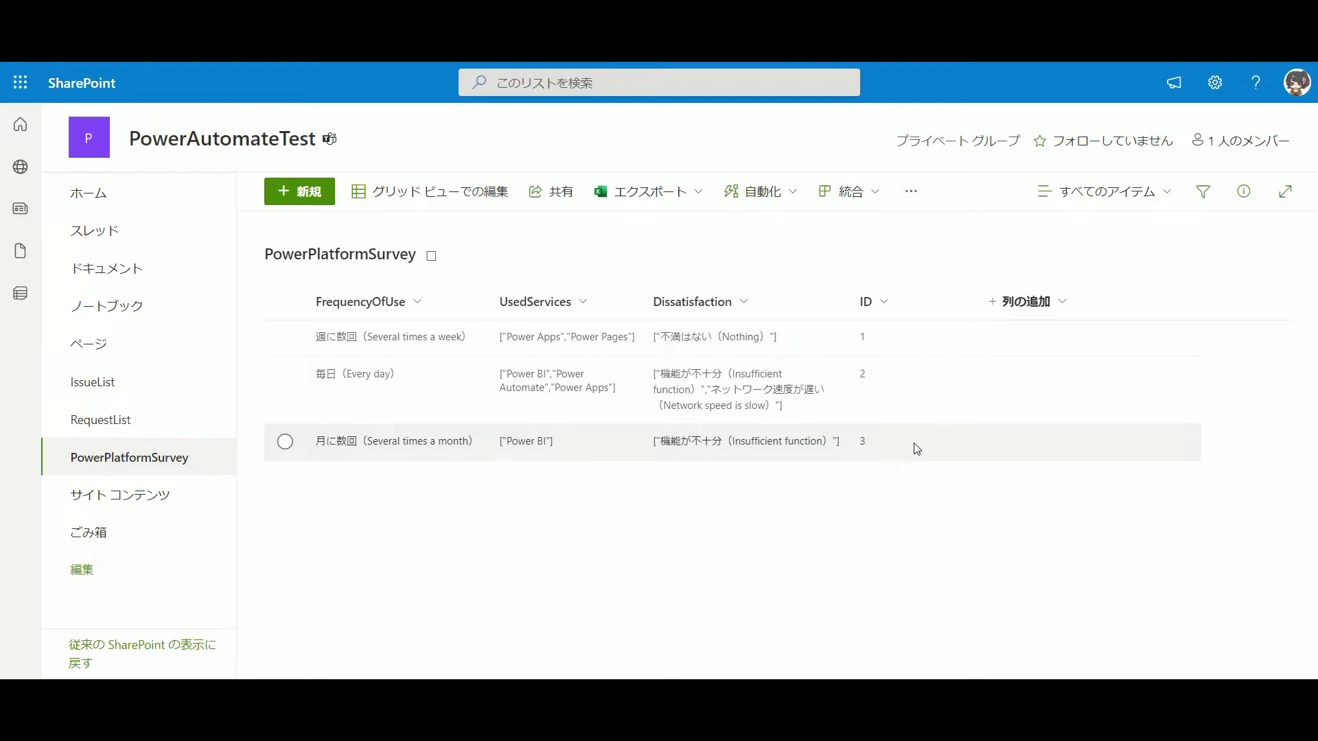
left_click(1032, 302)
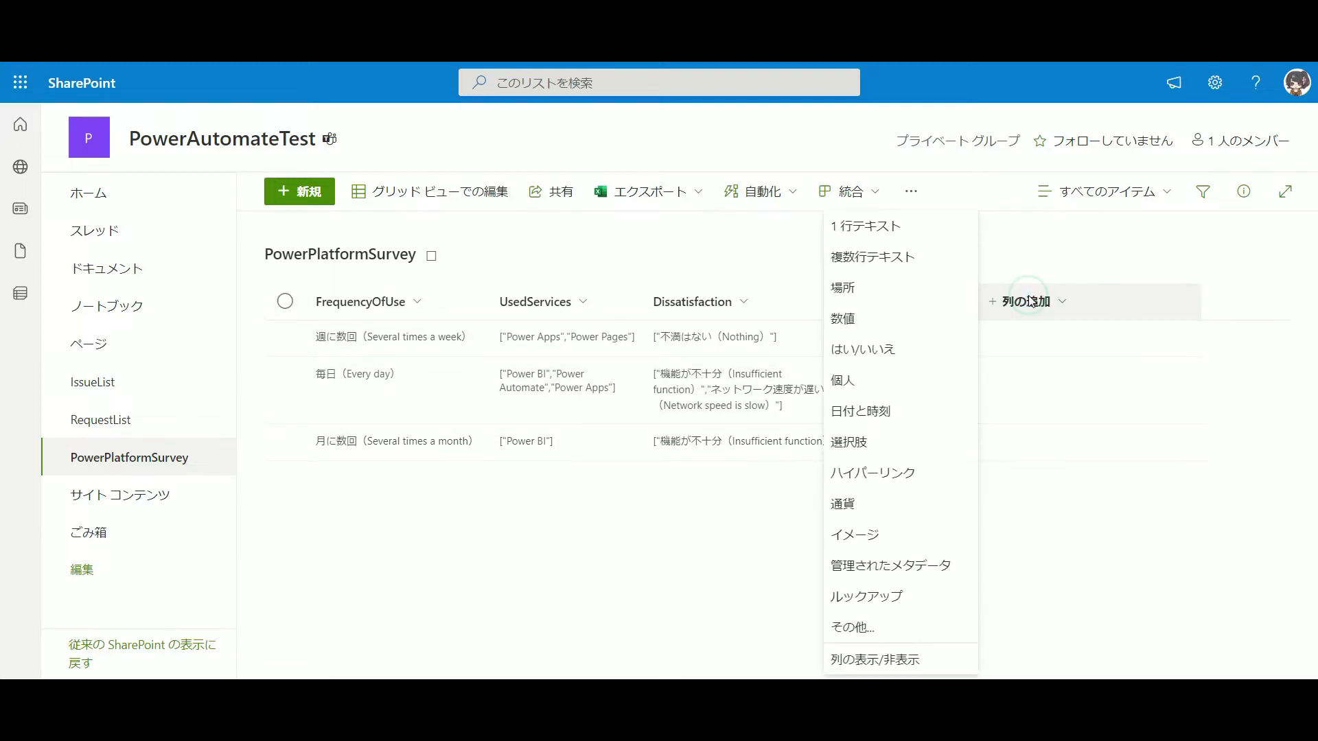
left_click(910, 231)
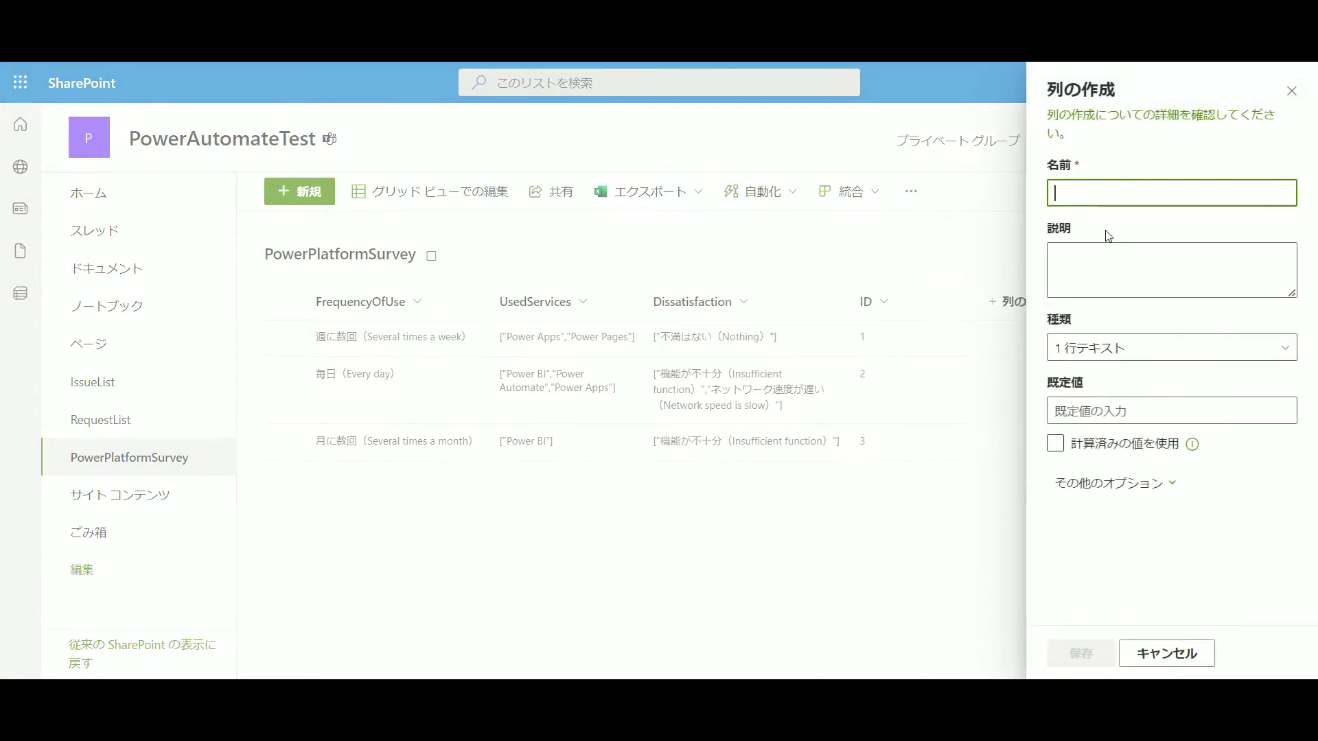
left_click(1290, 92)
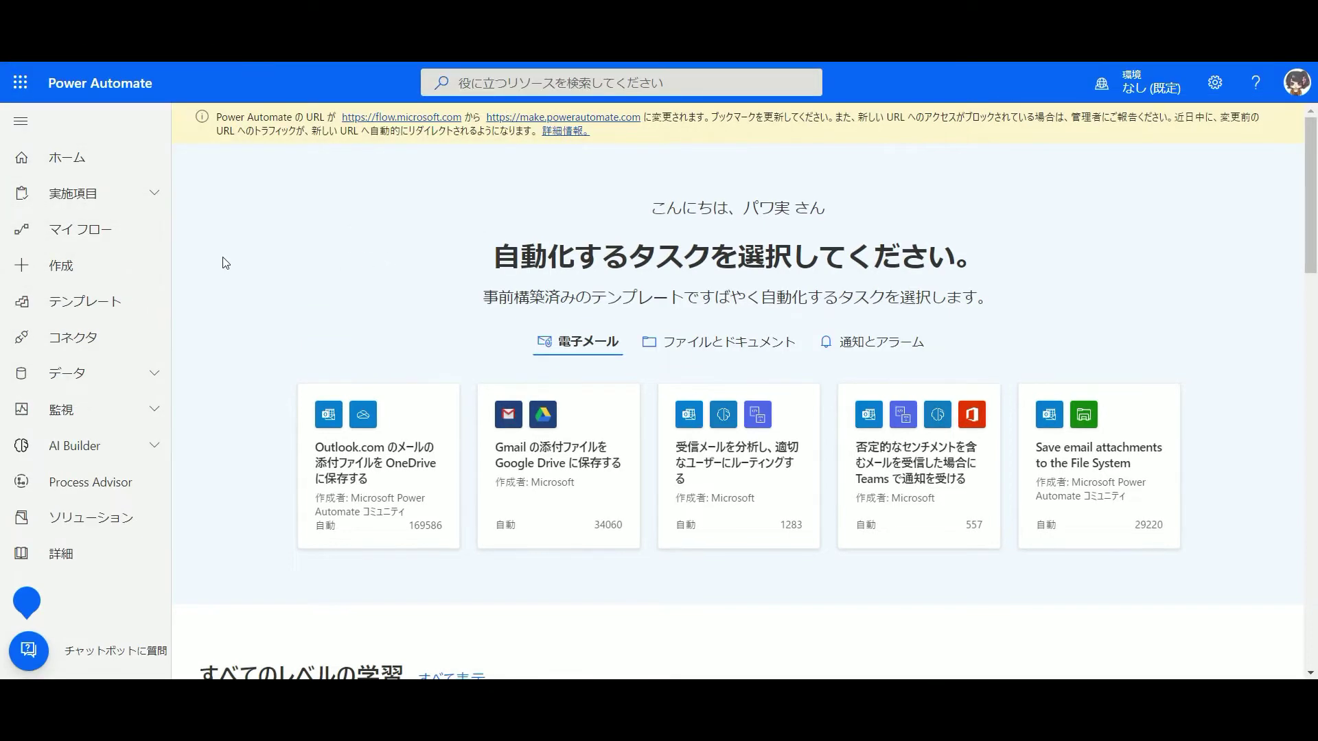
Switch to Power Automate and start an automated cloud flow named "From Forms to SharePoint list"
left_click(153, 267)
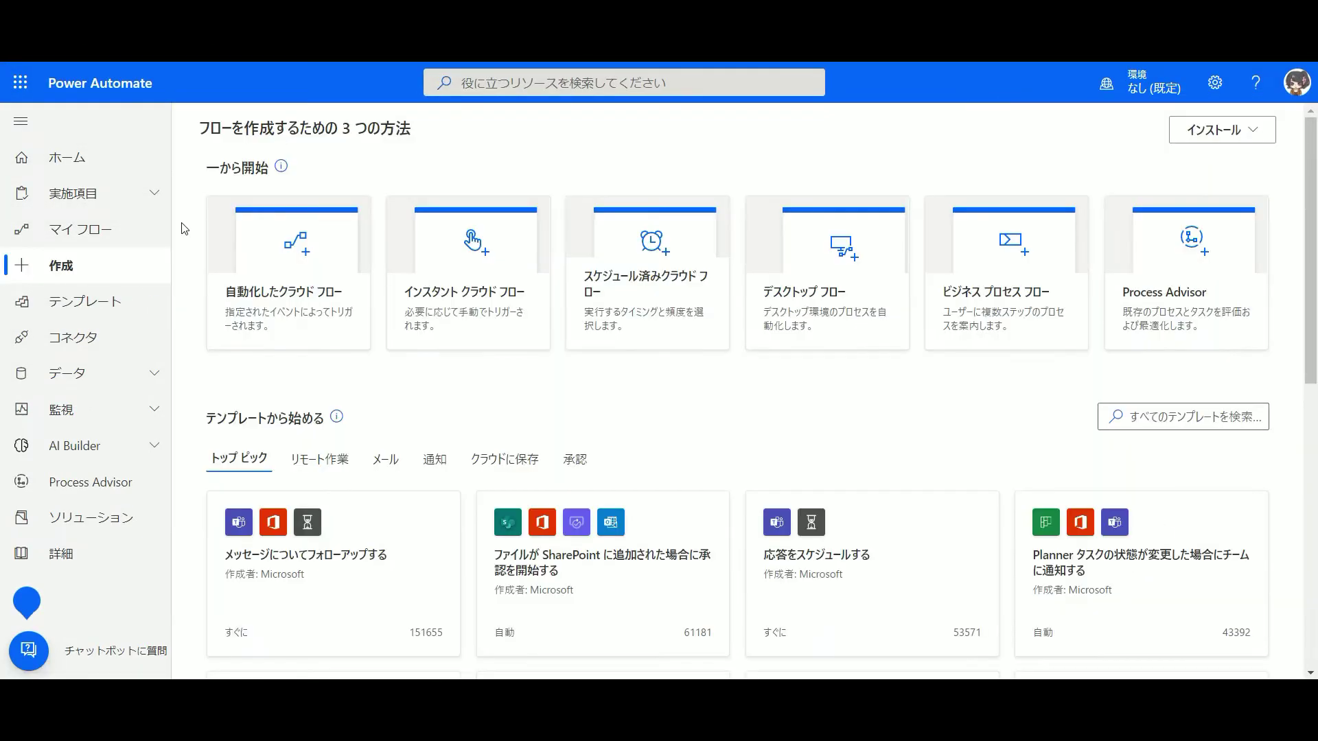
left_click(295, 274)
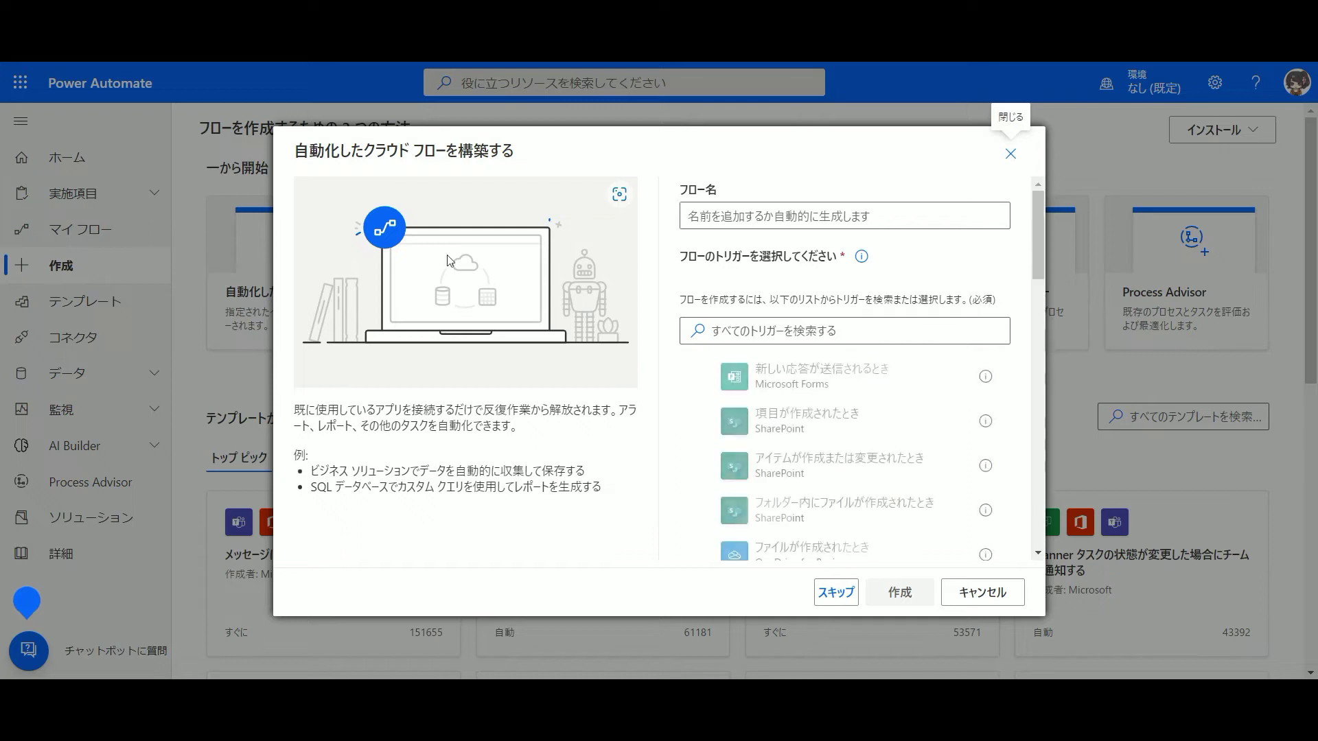
left_click(702, 225)
left_click(767, 189)
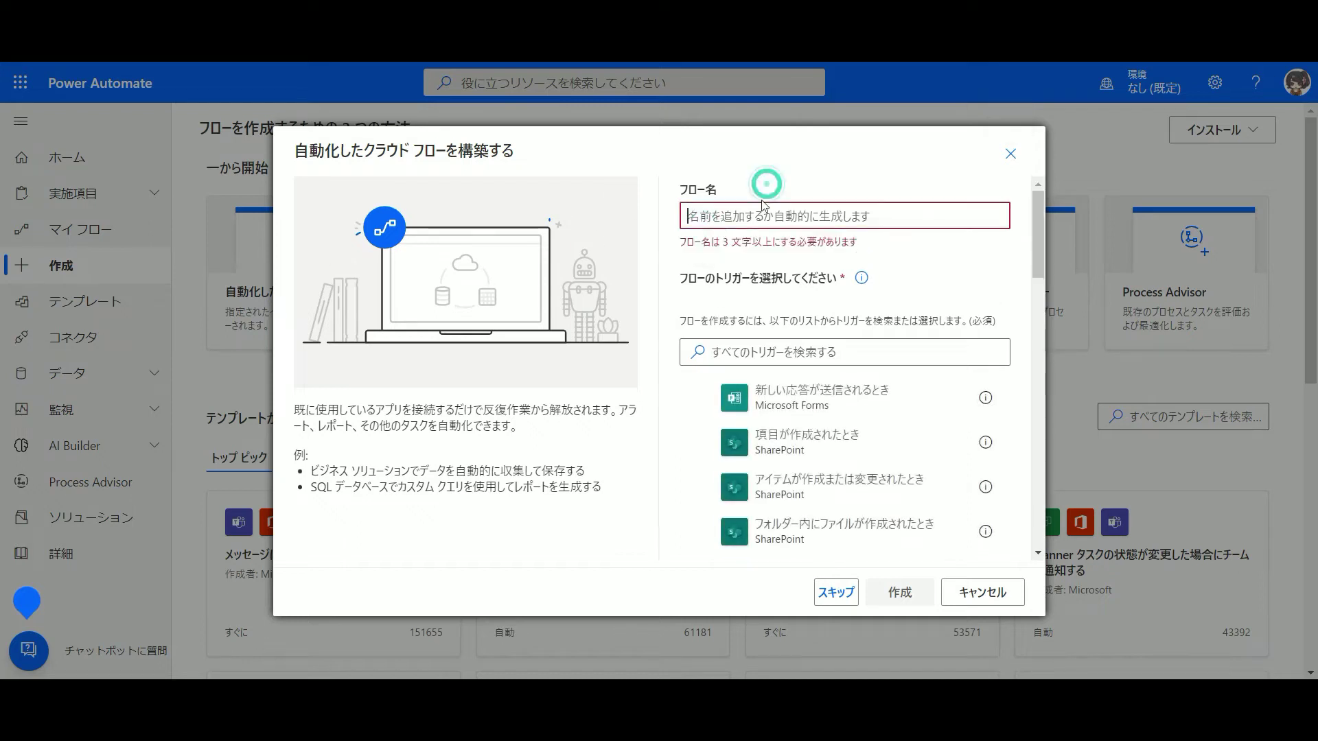
left_click(727, 213)
type("Fr")
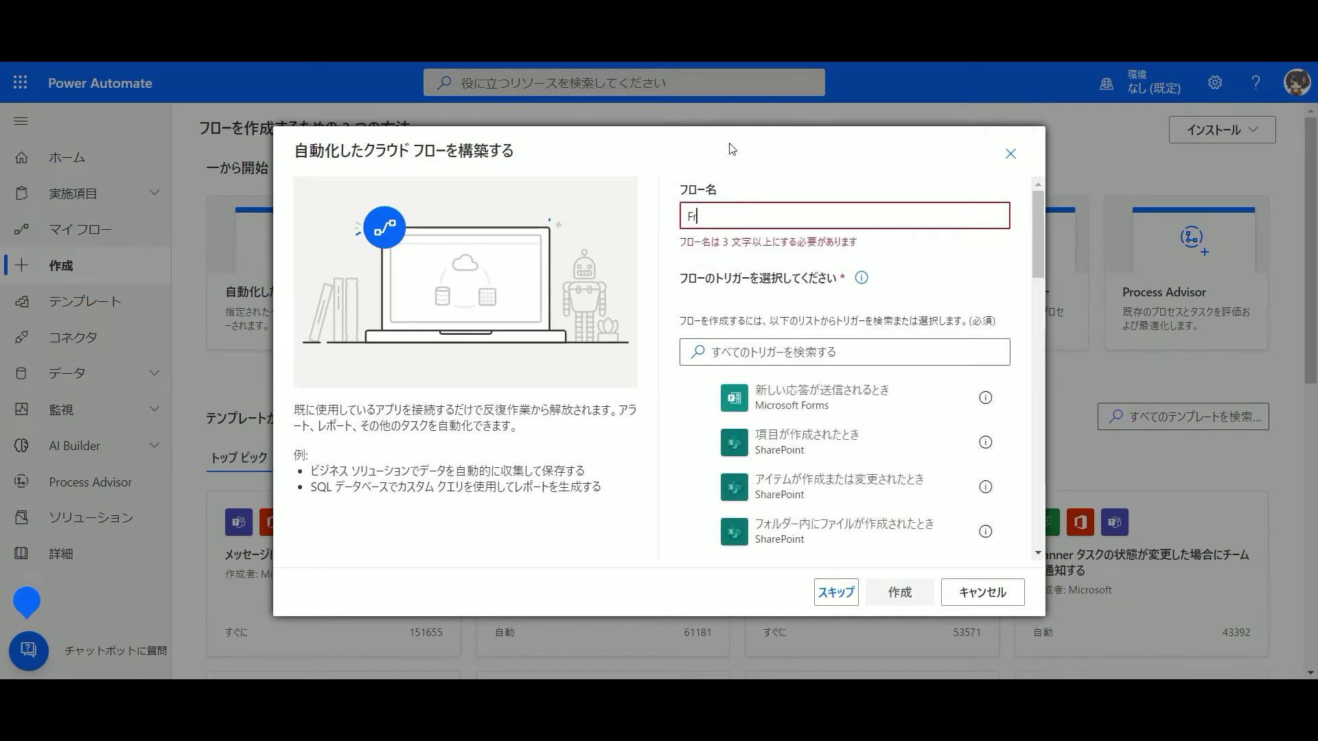
type("om Forms to SharePoint list")
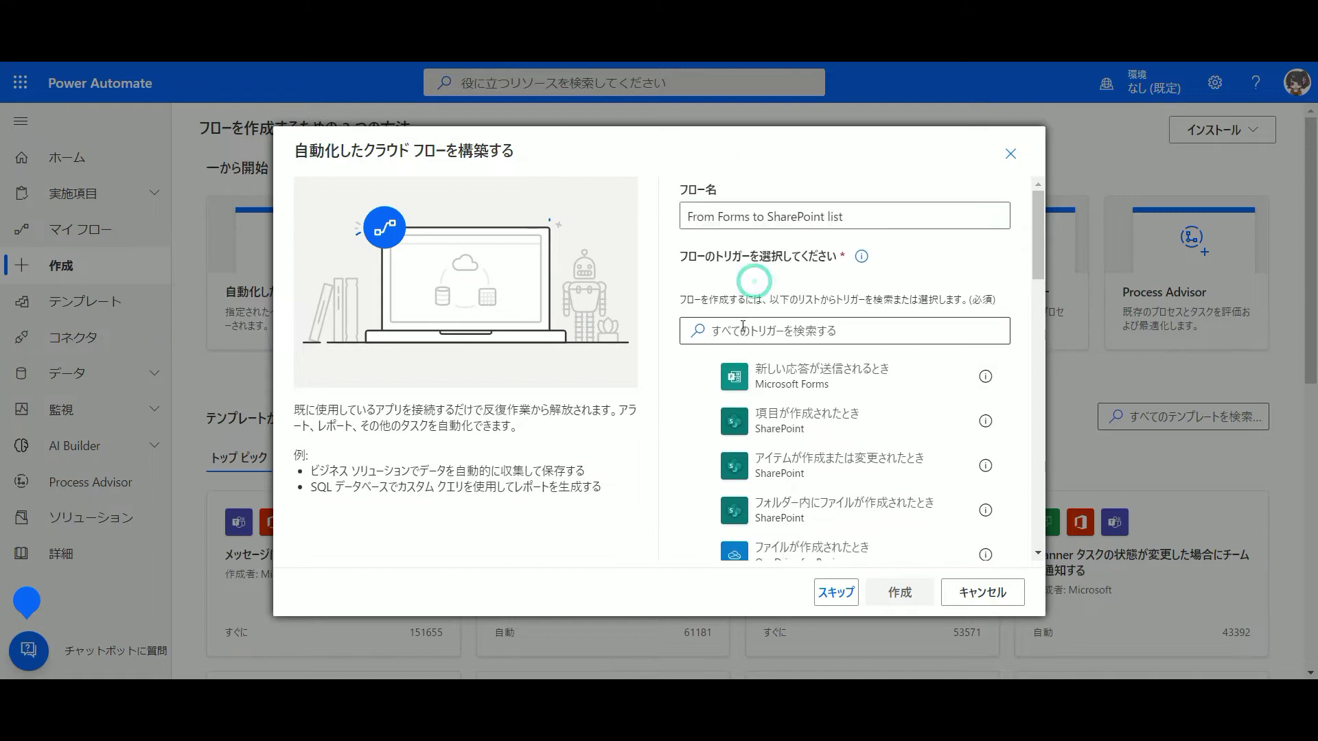
Search the triggers for "forms", choose the Microsoft Forms trigger 新しい応答が送信されるとき, and create the flow
left_click(743, 326)
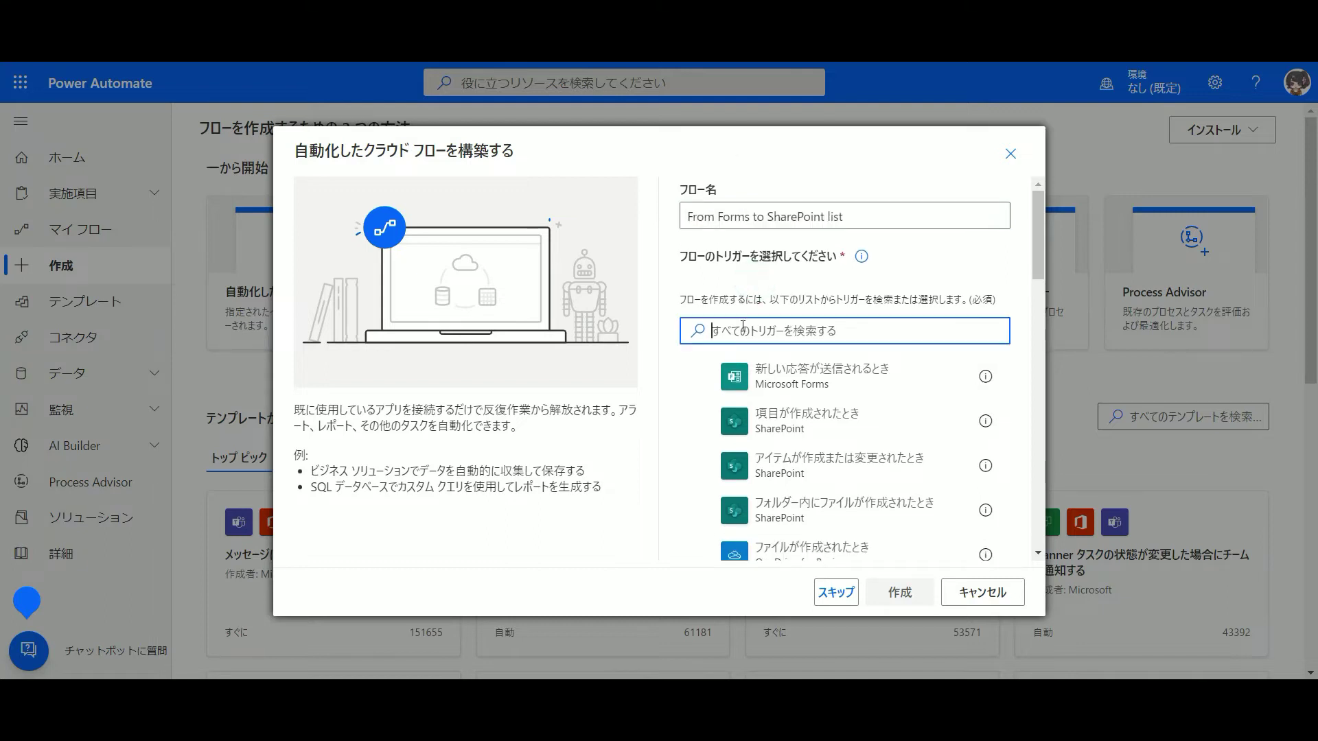
type("forms")
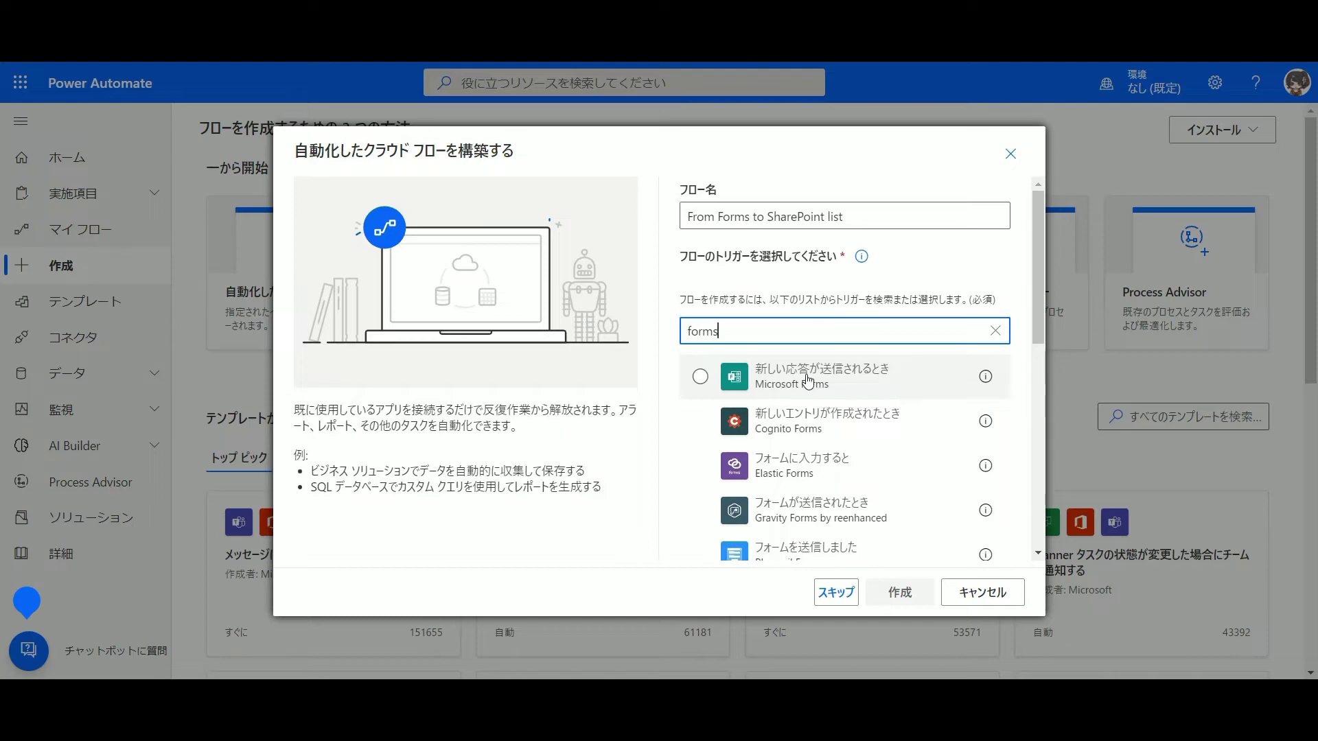
left_click(807, 377)
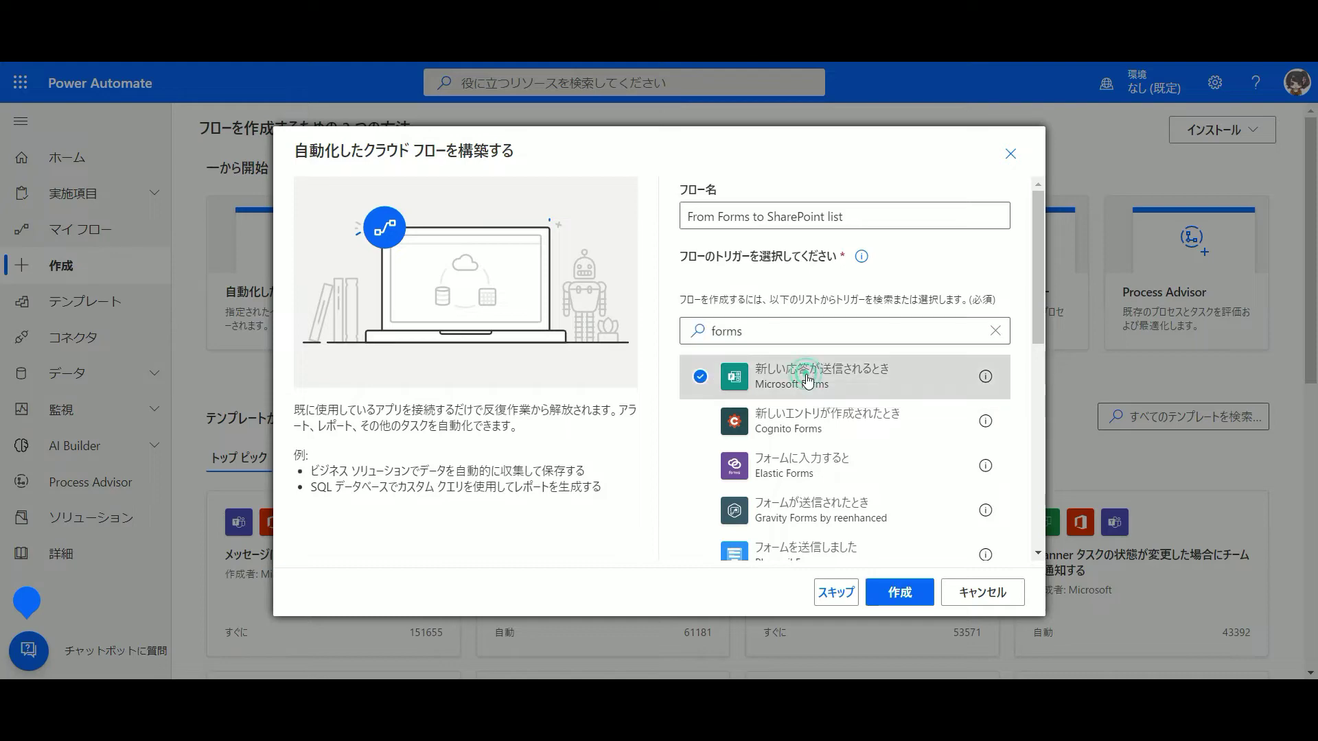
left_click(893, 596)
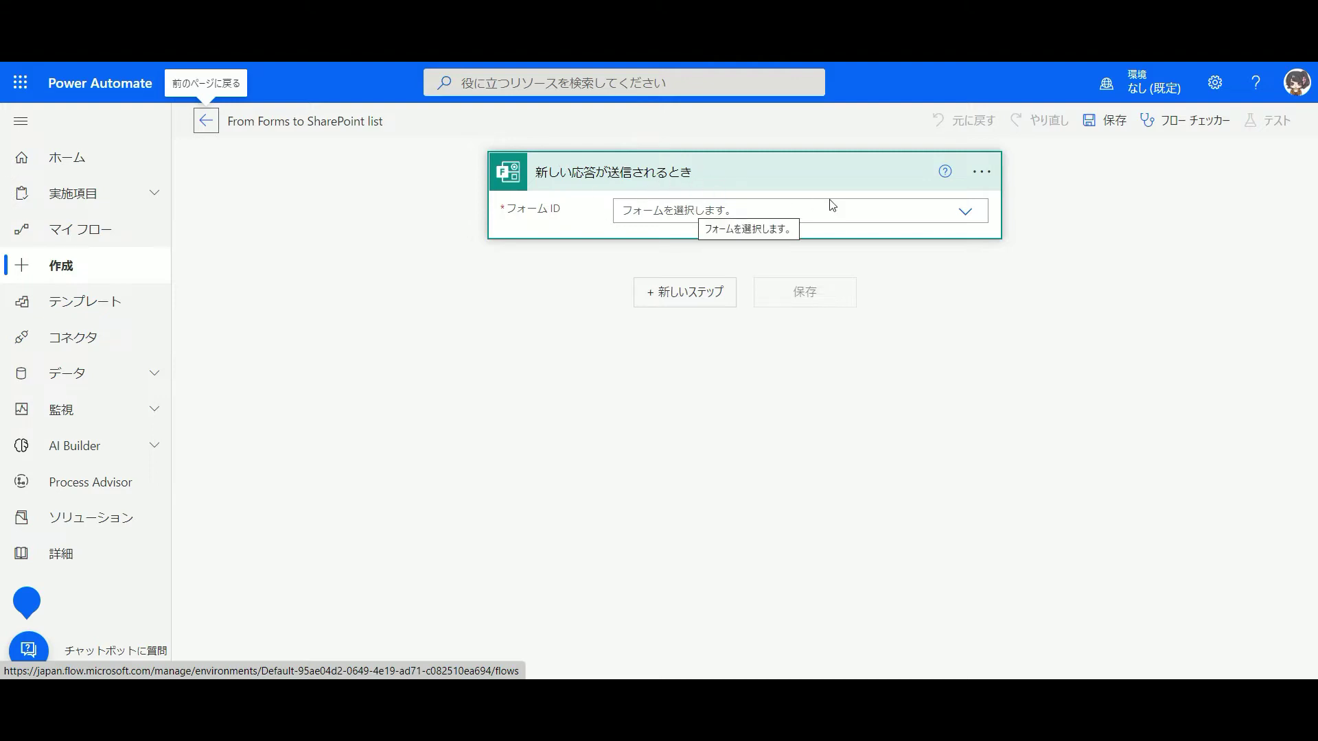
Set the trigger's form to Power Platformに関するアンケート （Survey about Power Platform） and add the Microsoft Forms action 応答の詳細を取得する
left_click(966, 217)
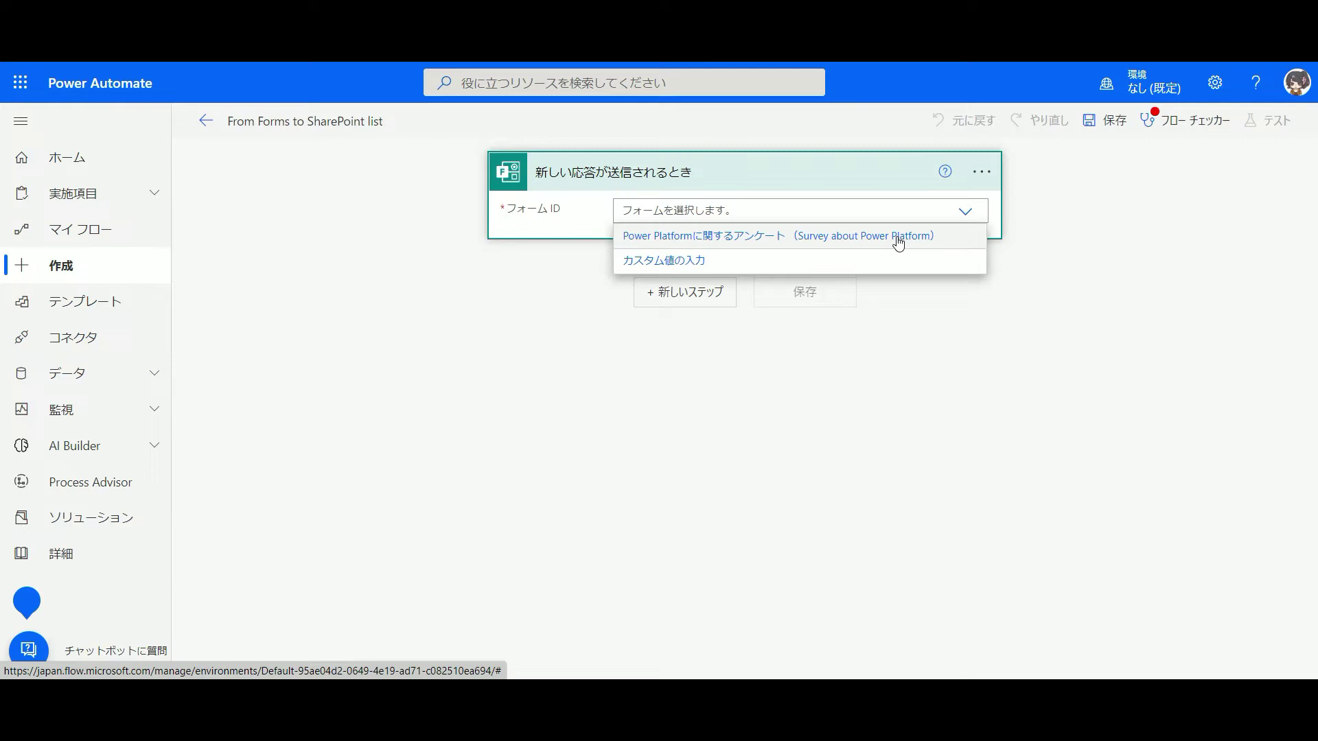
left_click(897, 240)
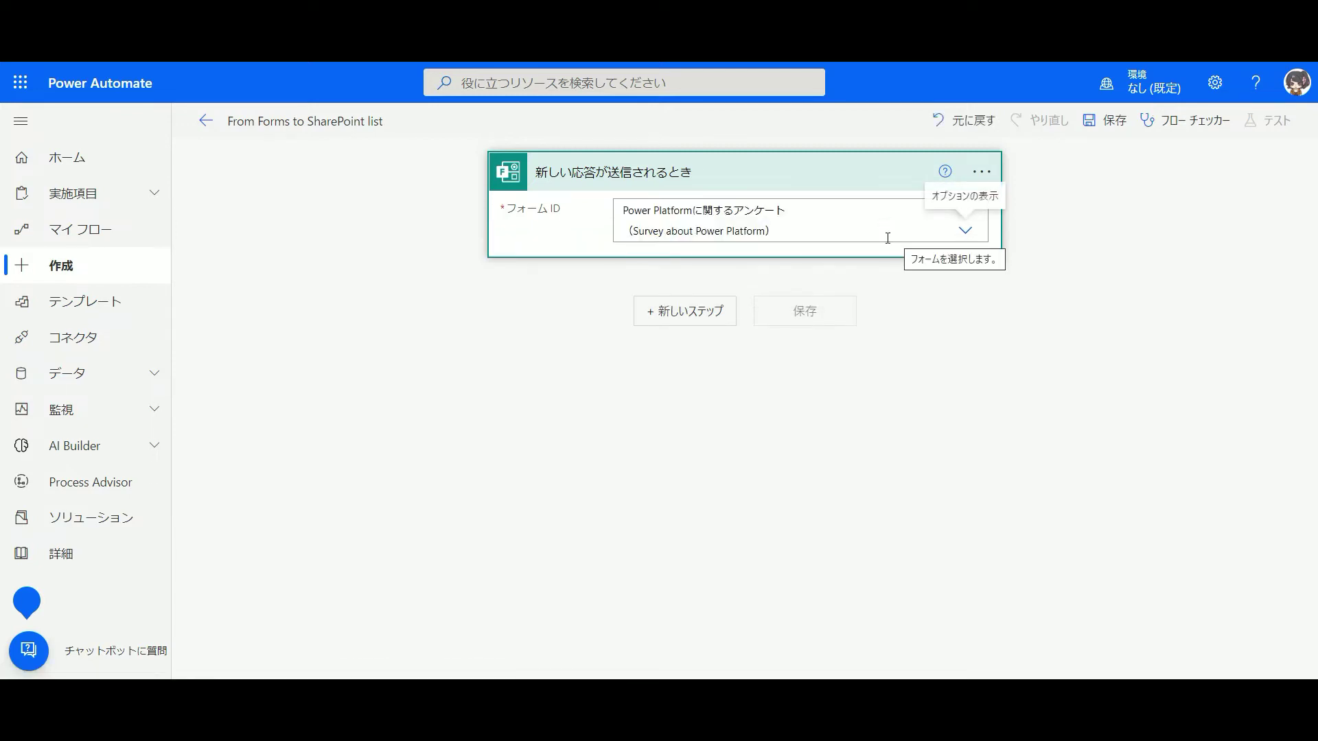
left_click(725, 314)
type("forms")
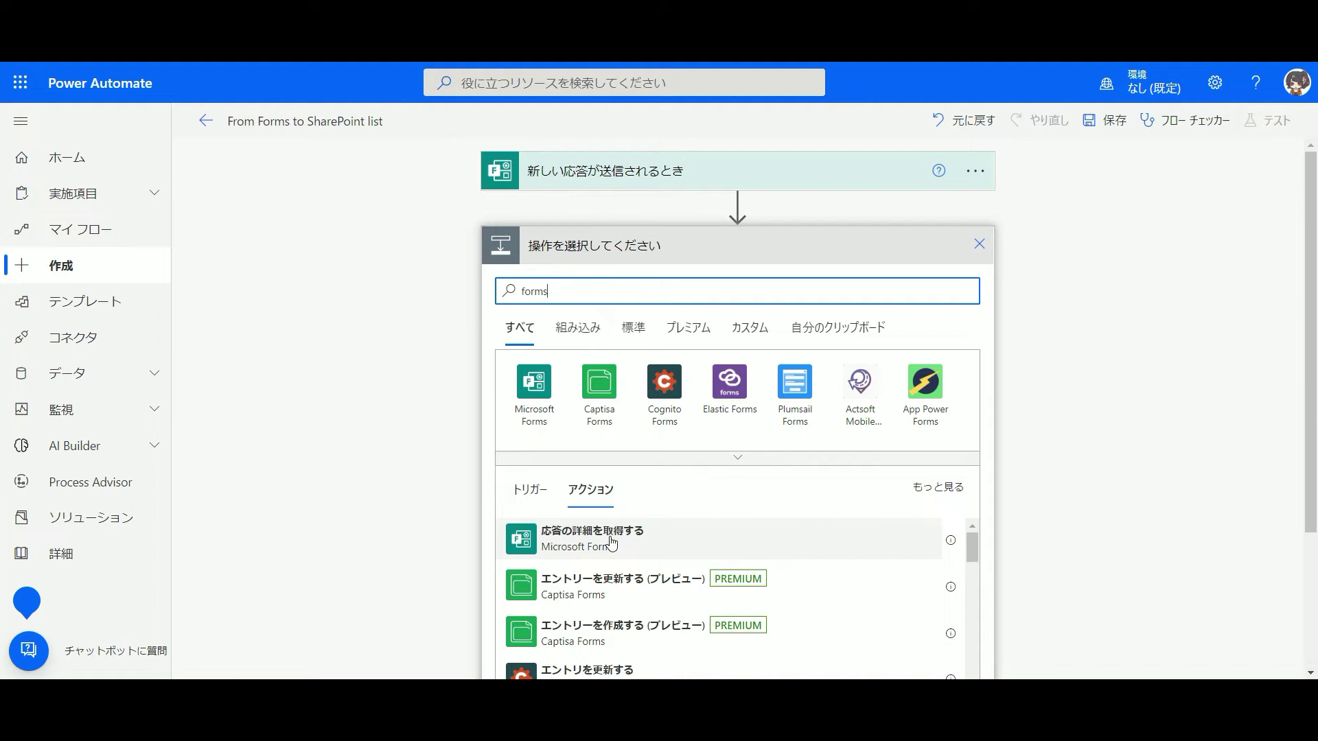
left_click(612, 542)
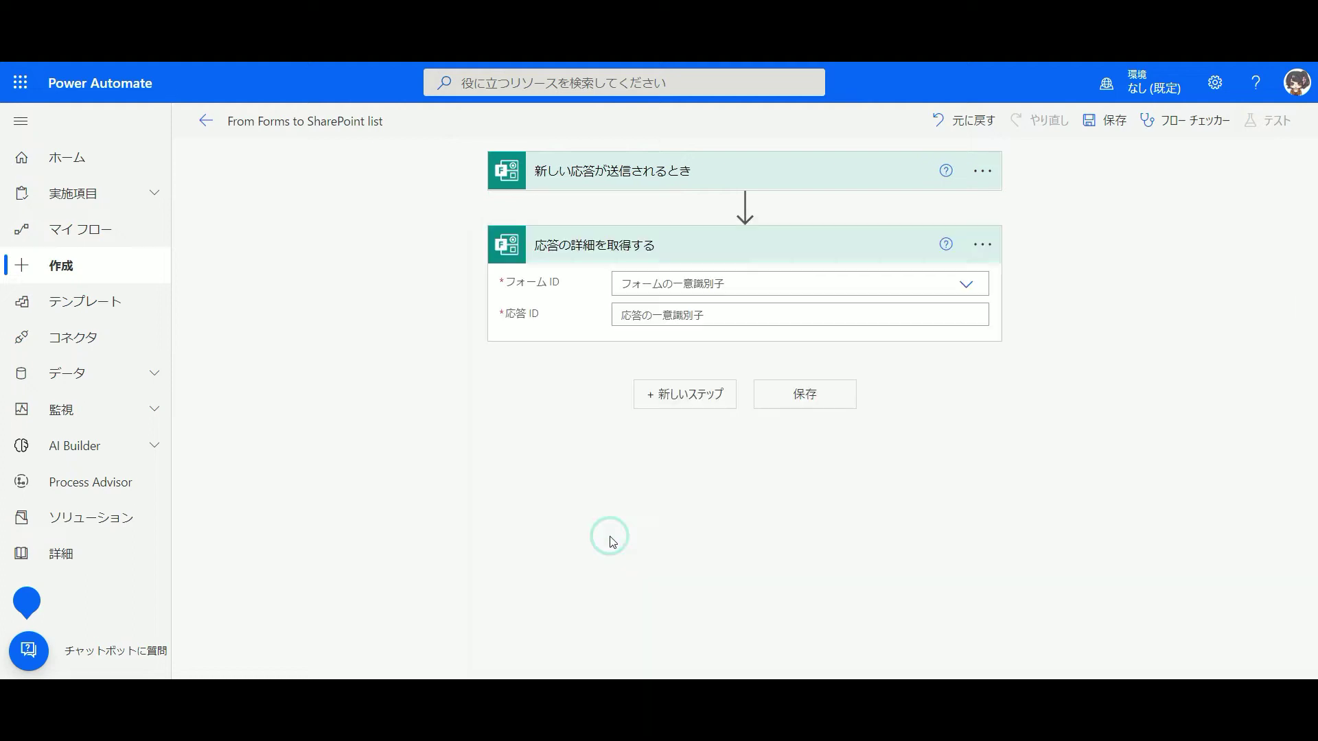
In the 応答の詳細を取得する action, select the Power Platformに関するアンケート form and set 応答 ID to the trigger's 応答 ID dynamic content
left_click(904, 285)
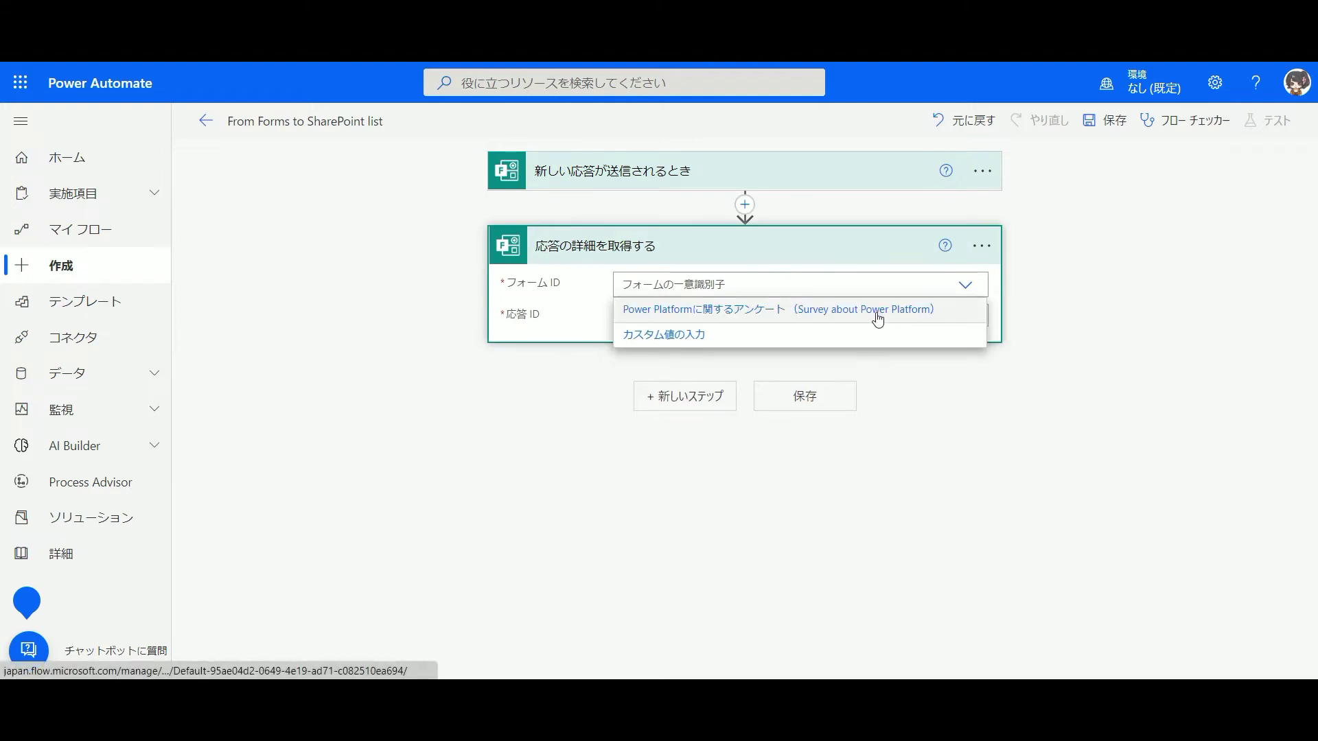
left_click(878, 315)
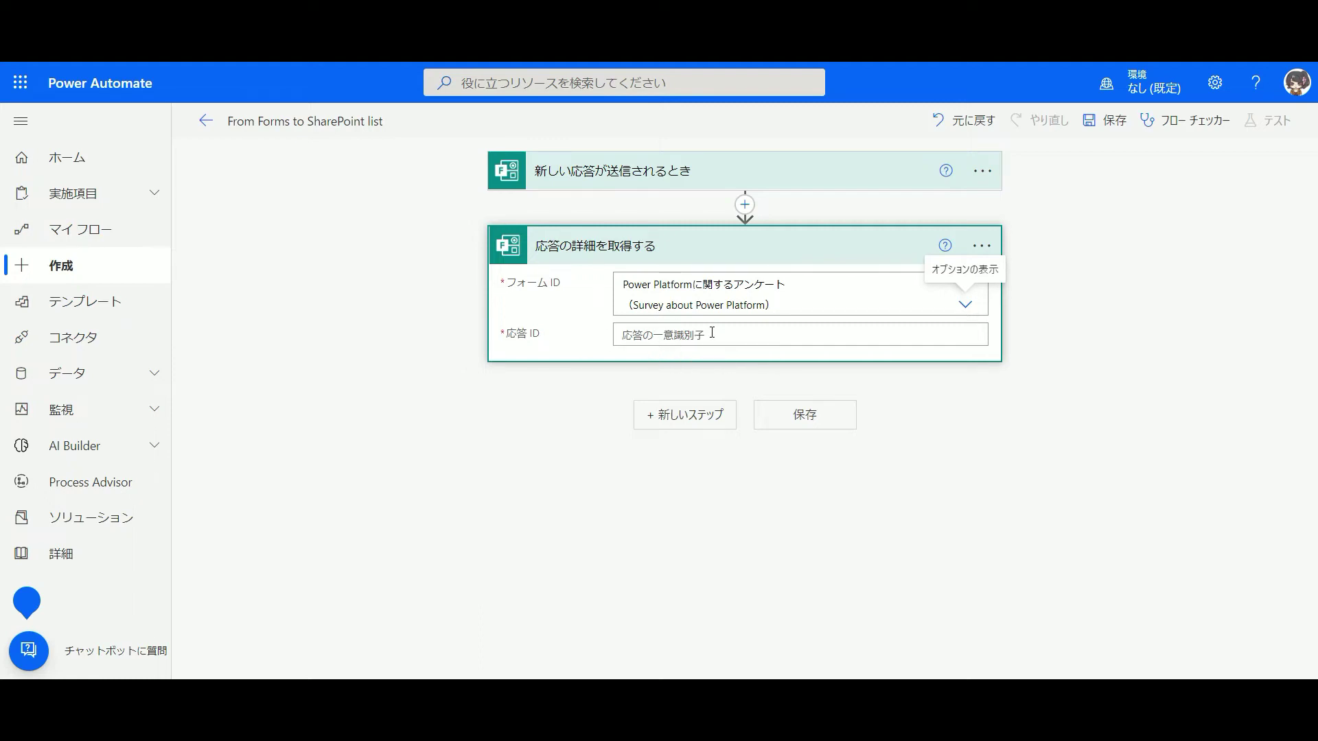
left_click(711, 333)
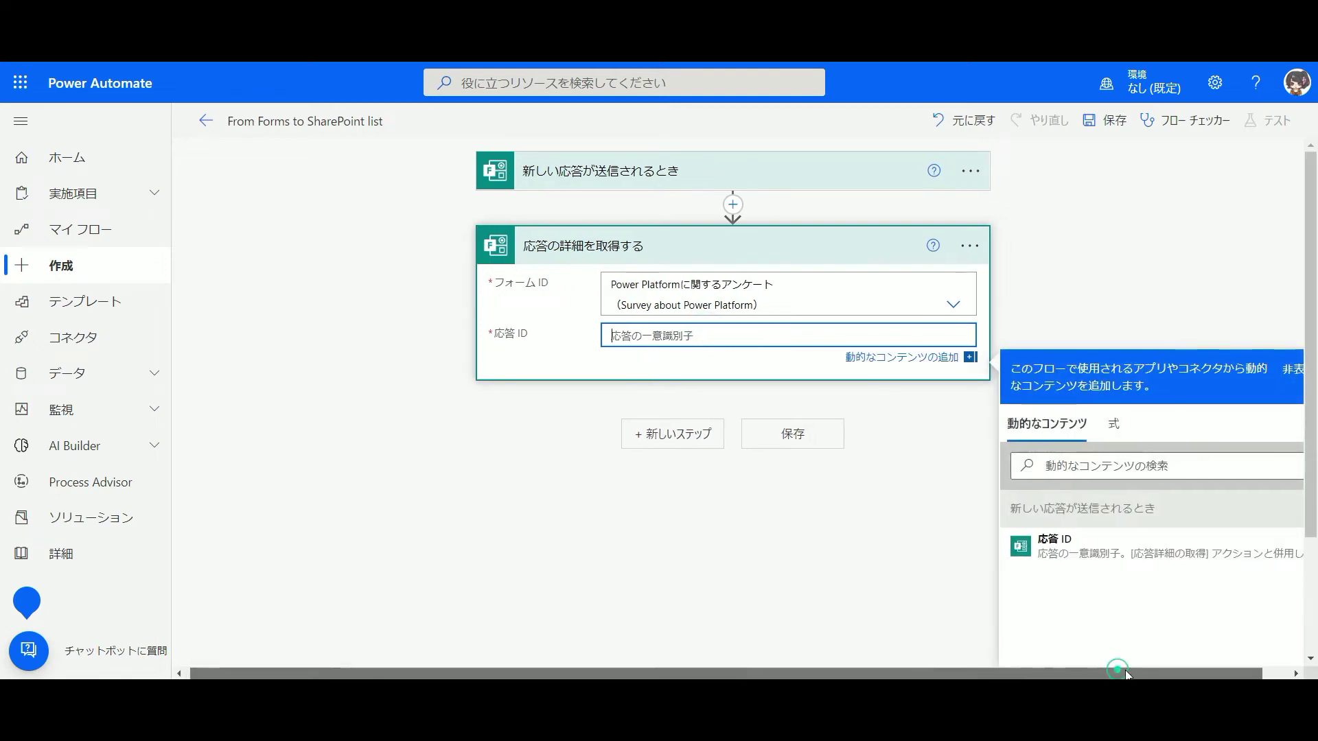
left_click_drag(1125, 675, 1153, 674)
scroll(1128, 398, "down", 1)
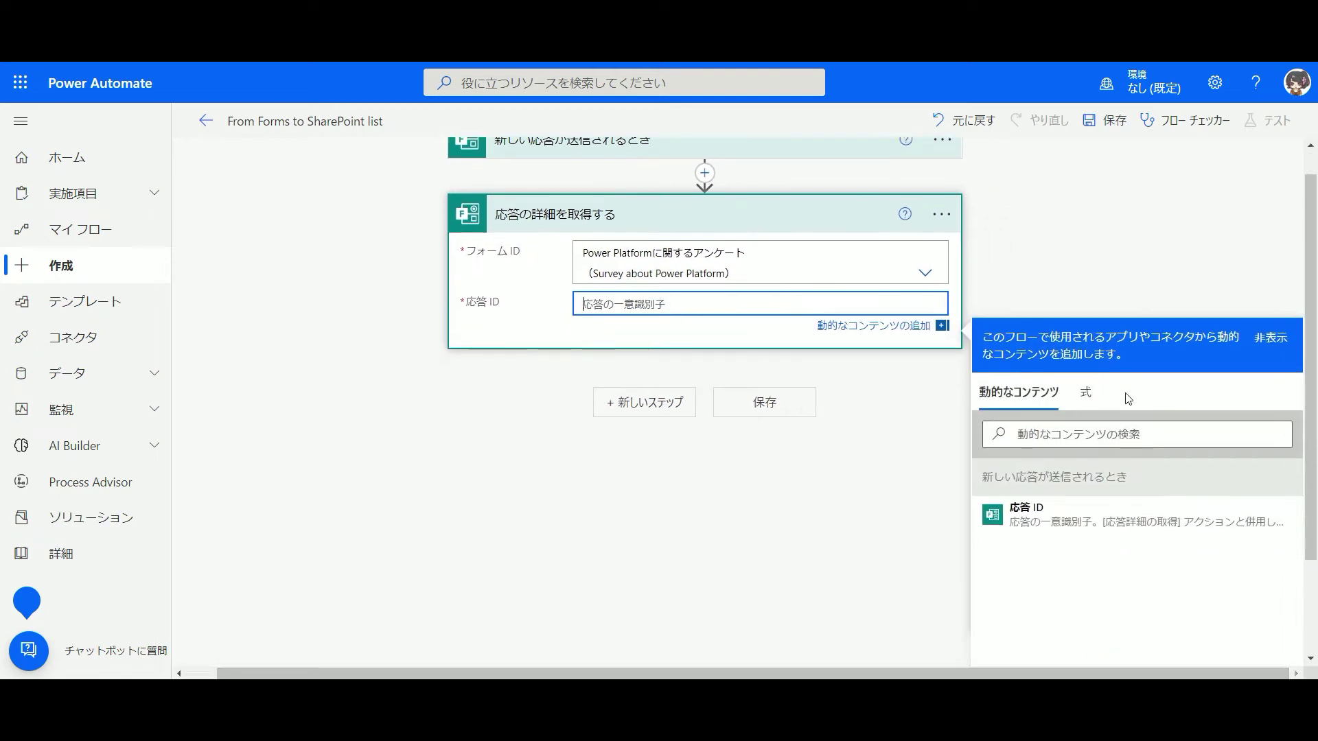
scroll(1127, 398, "down", 1)
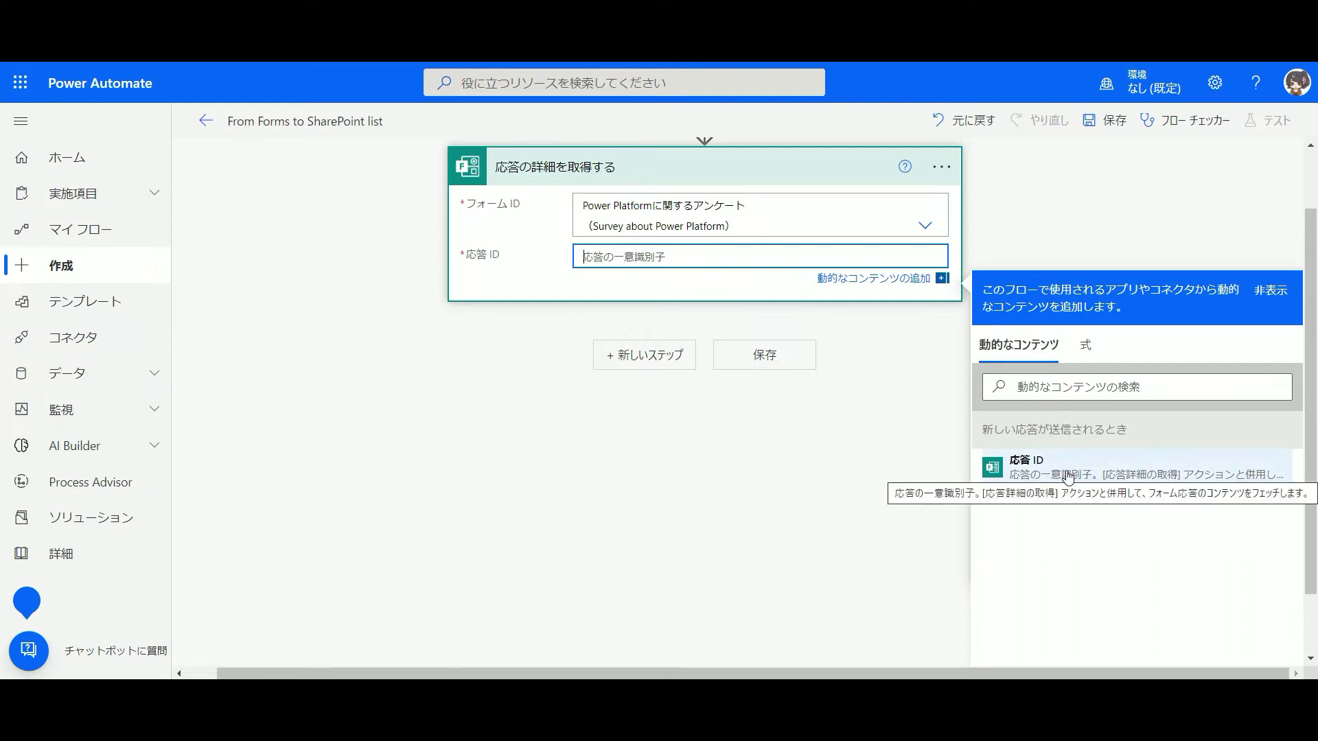
scroll(1067, 477, "up", 1)
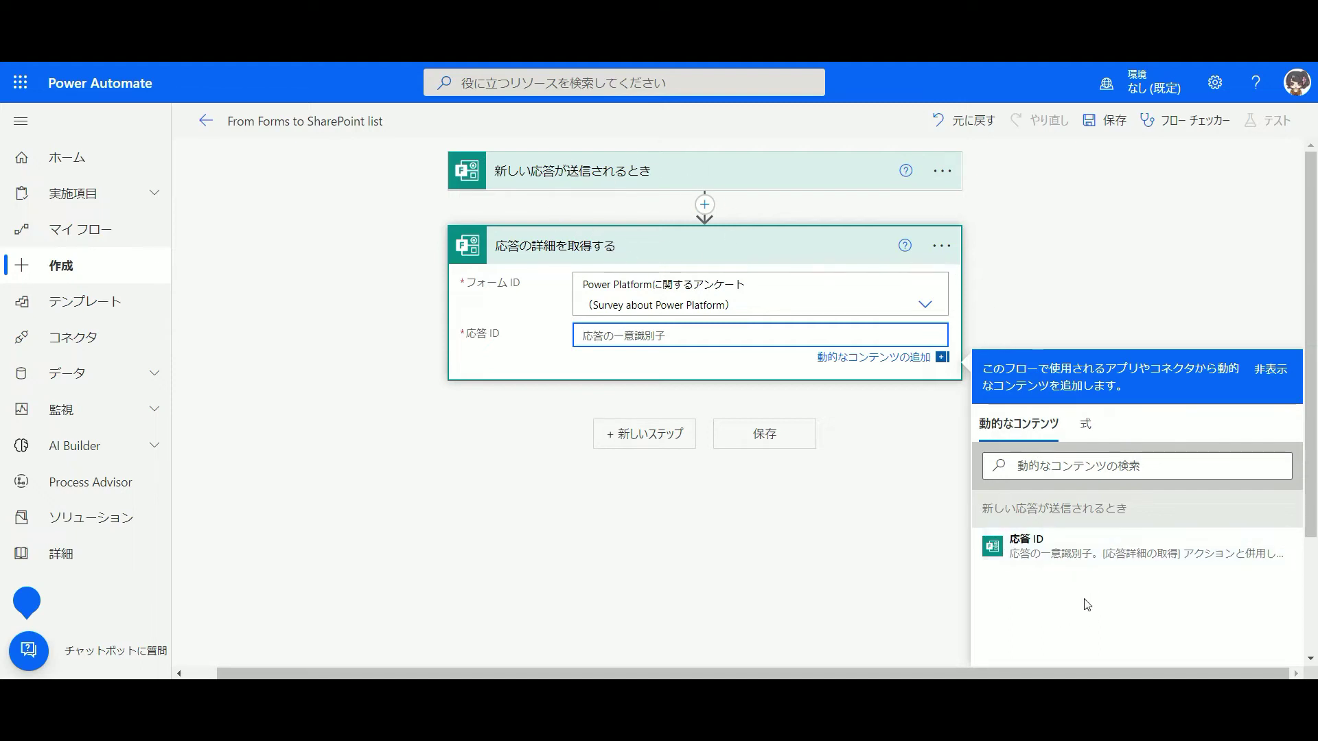
left_click(1076, 557)
left_click(751, 384)
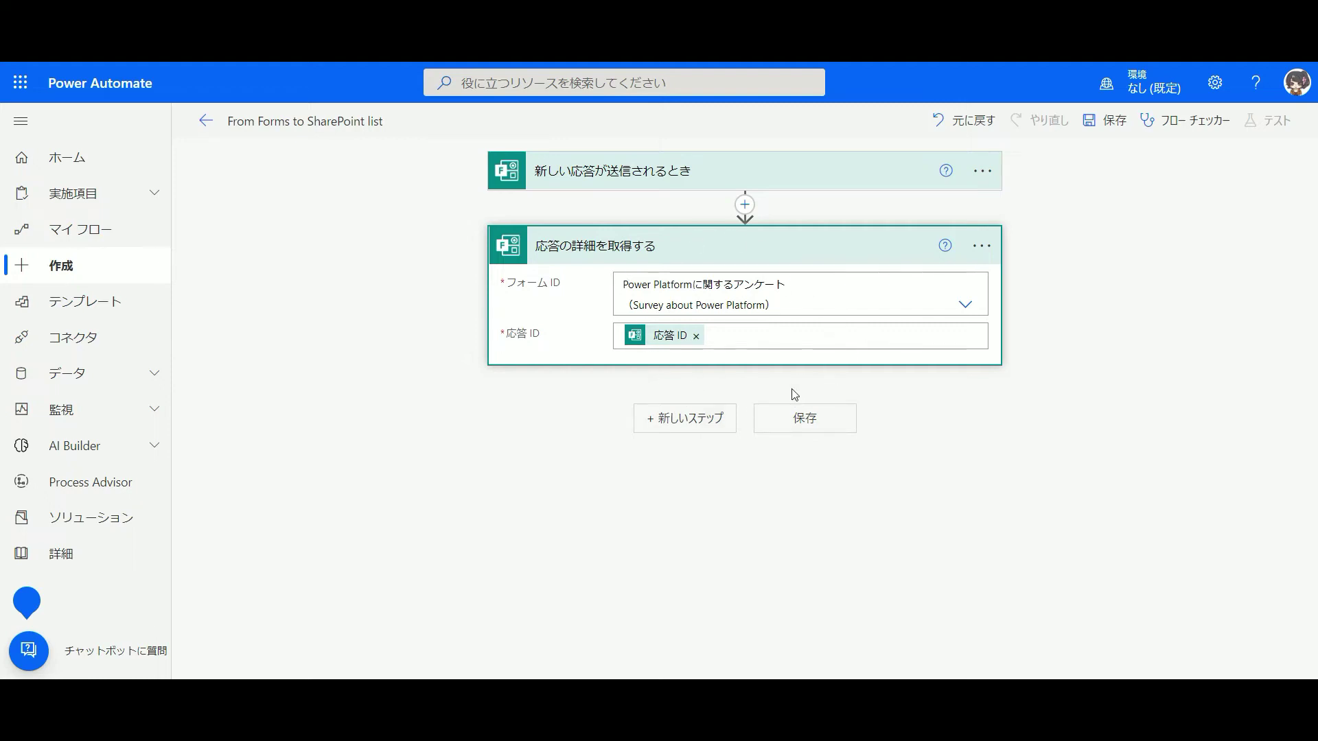
Add a new step after the response details using the SharePoint action 項目の作成
left_click(710, 429)
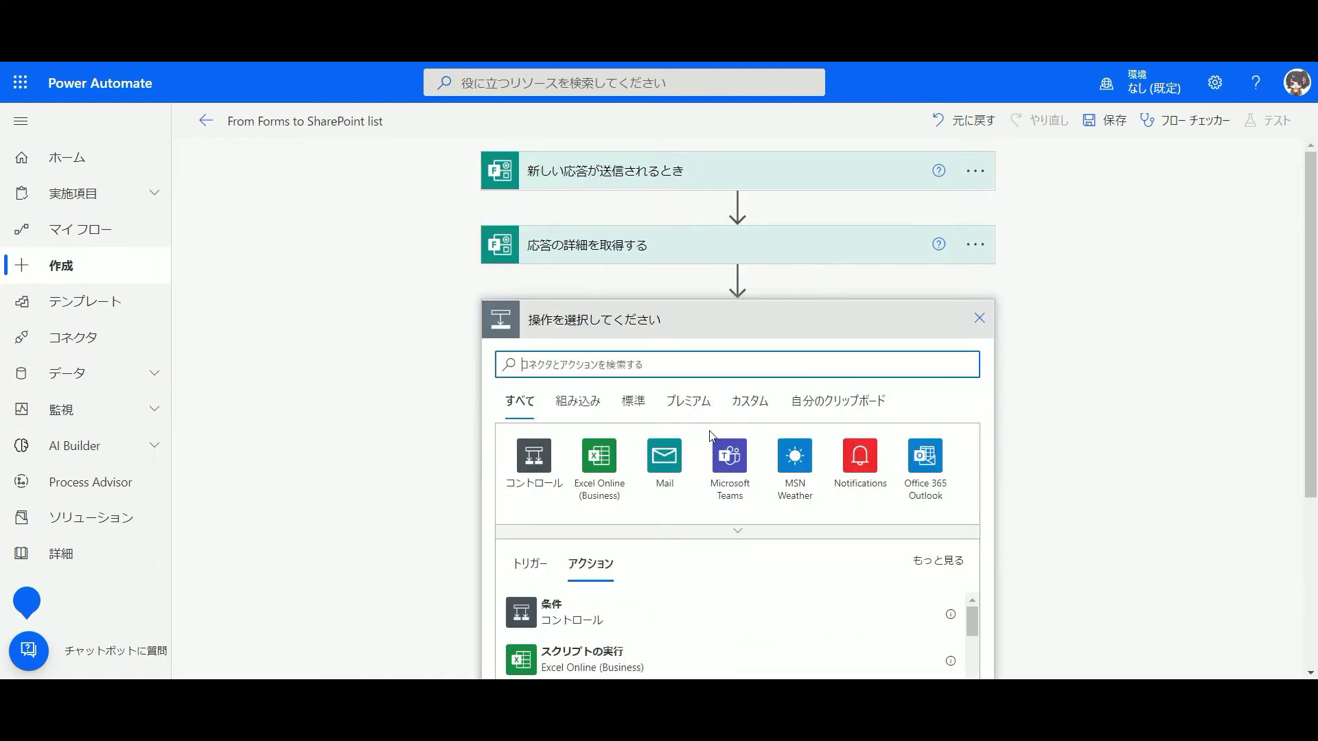
type("sharepoint")
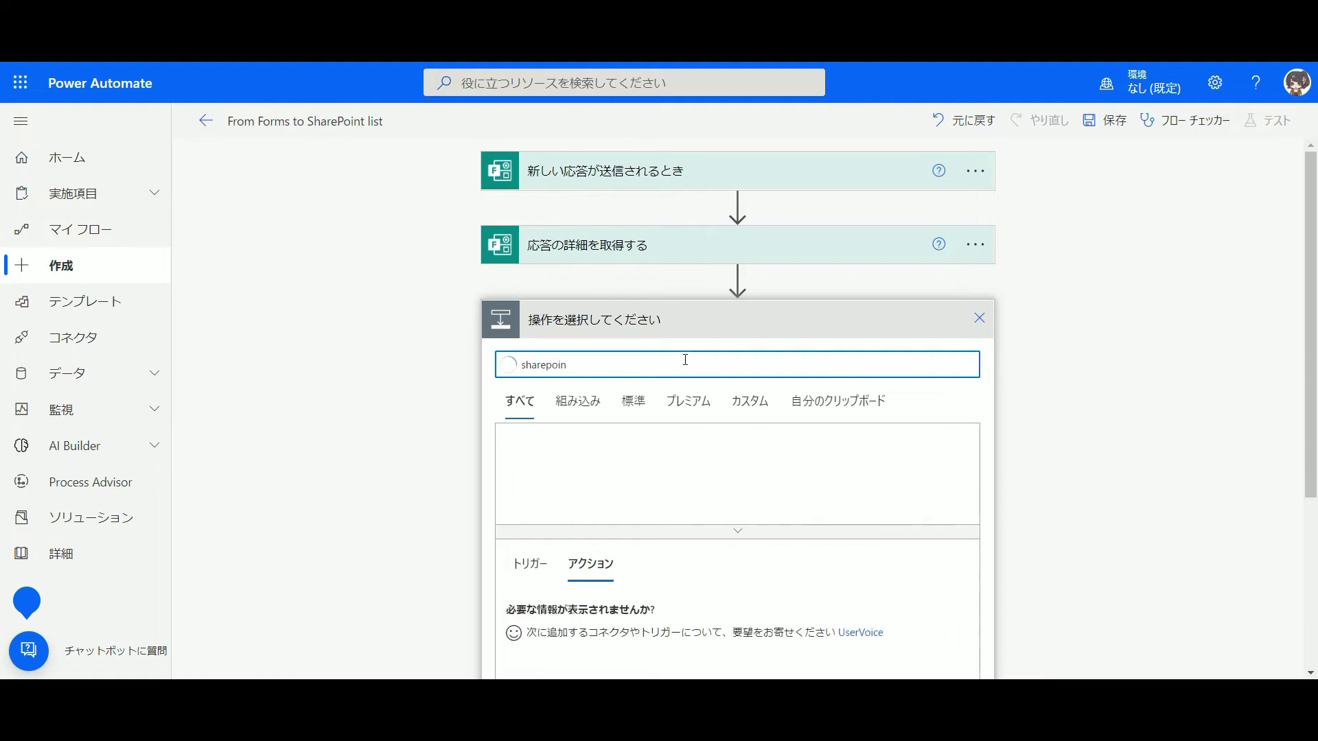
left_click(534, 455)
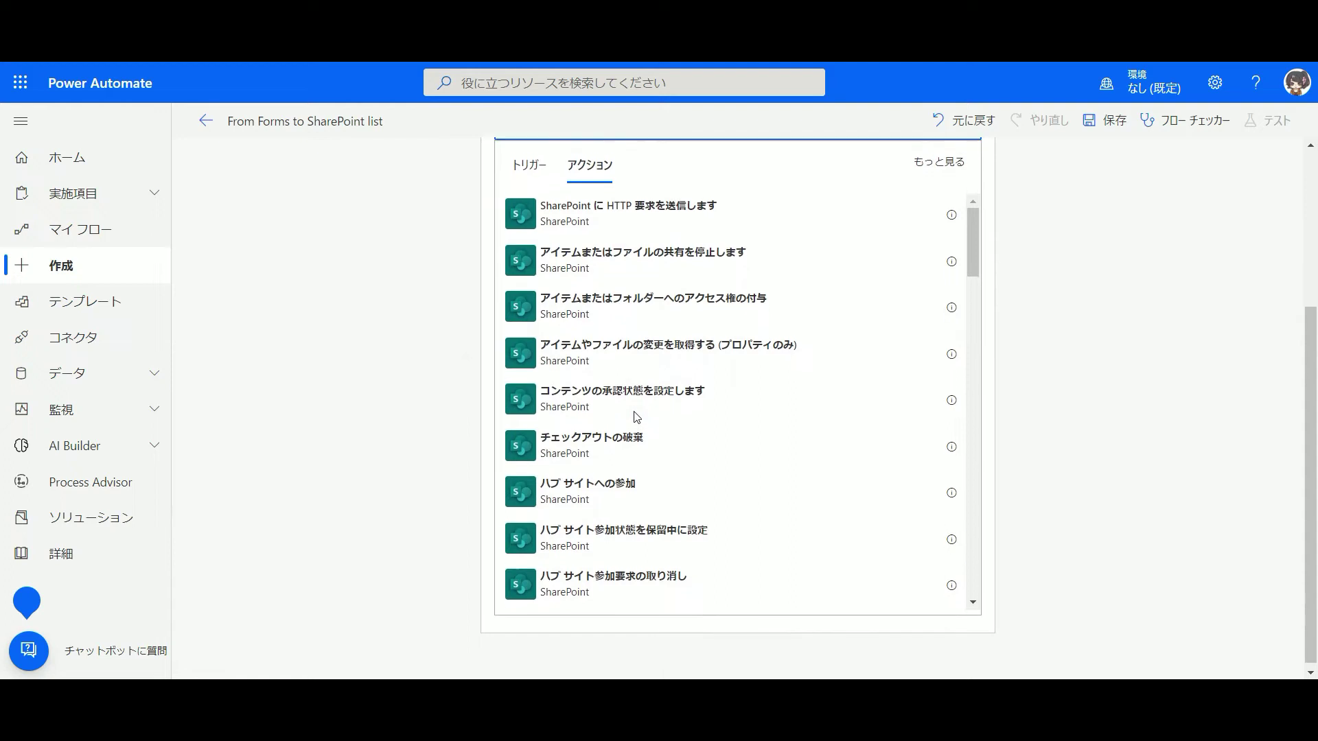
scroll(700, 374, "down", 3)
scroll(703, 372, "down", 8)
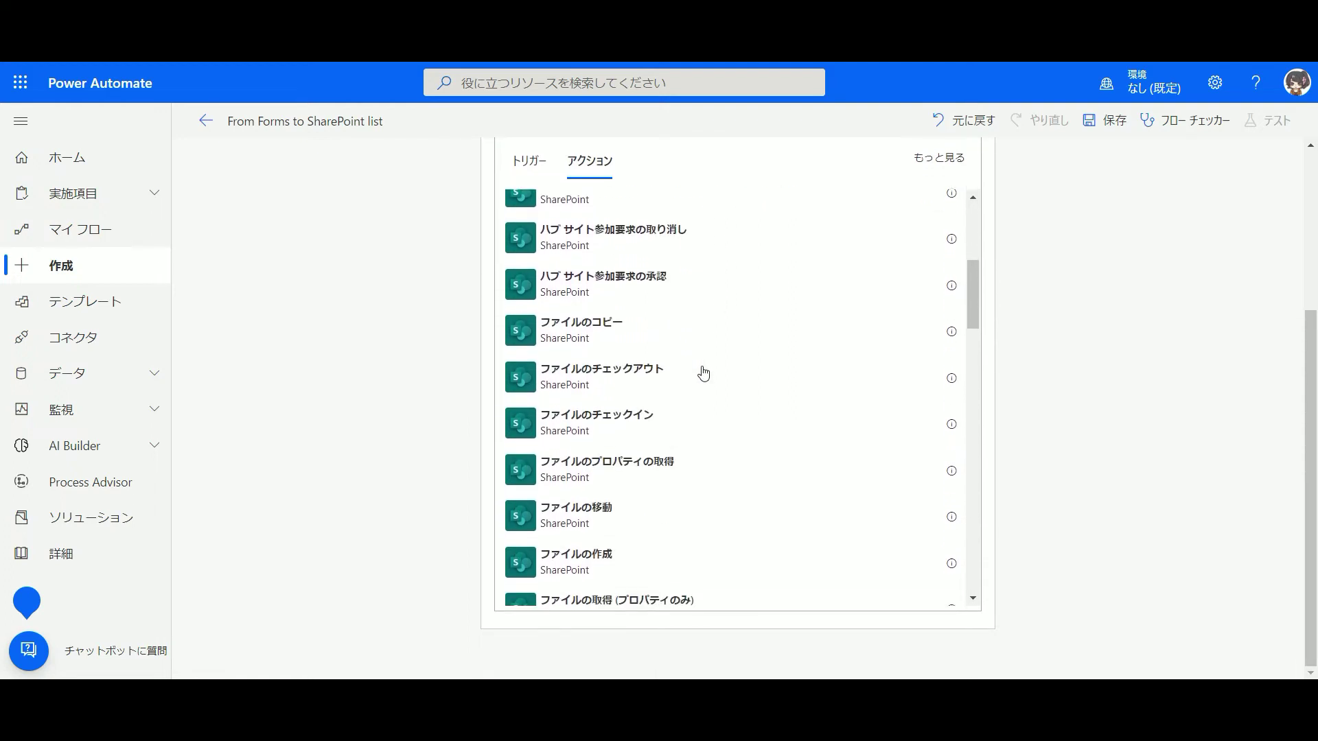
scroll(704, 372, "down", 3)
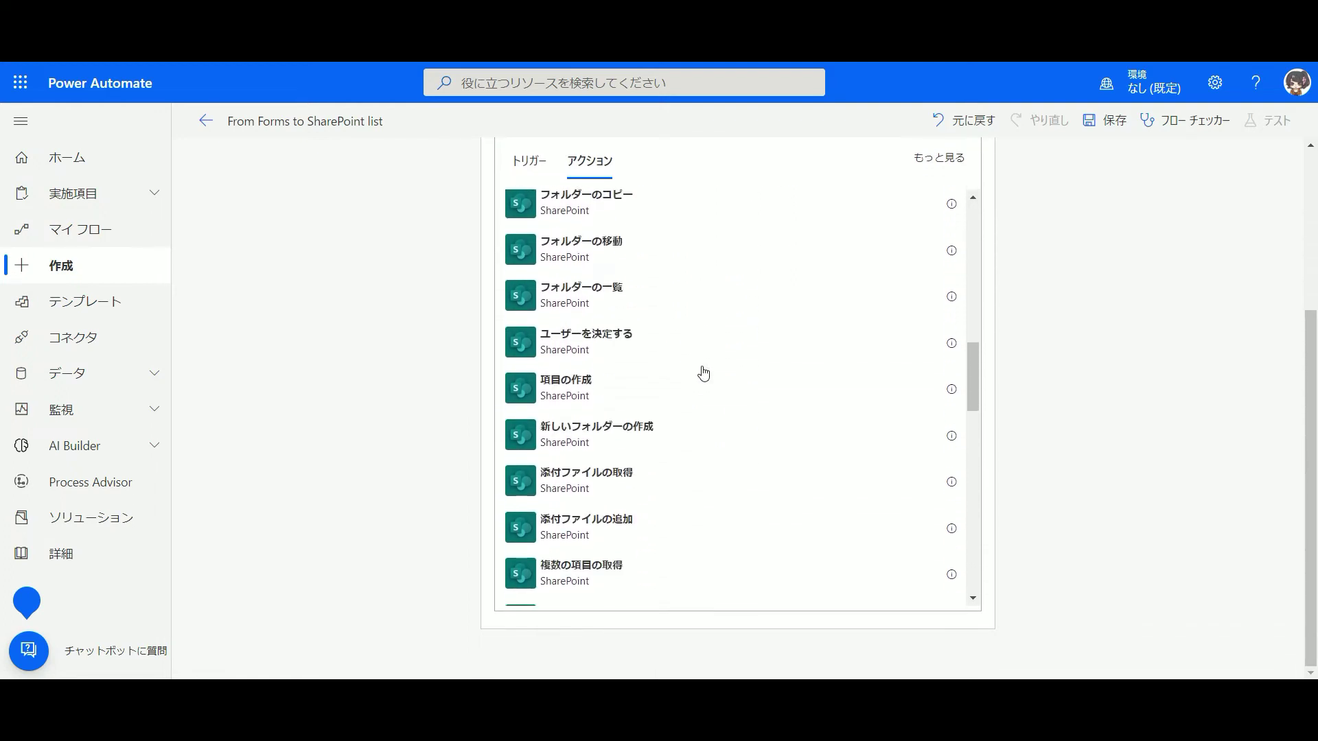
left_click(632, 382)
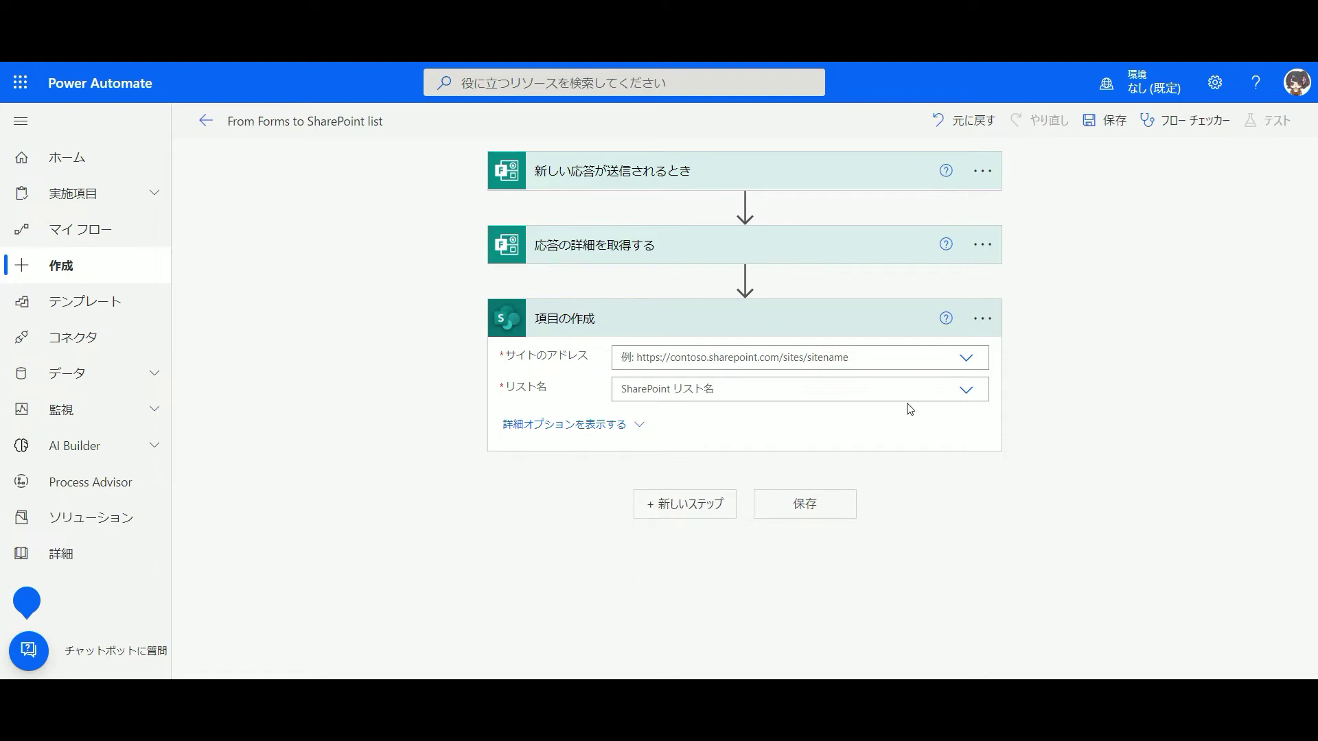
Set the 項目の作成 action's site address to PowerAutomateTest and its list name to PowerPlatformSurvey
left_click(964, 361)
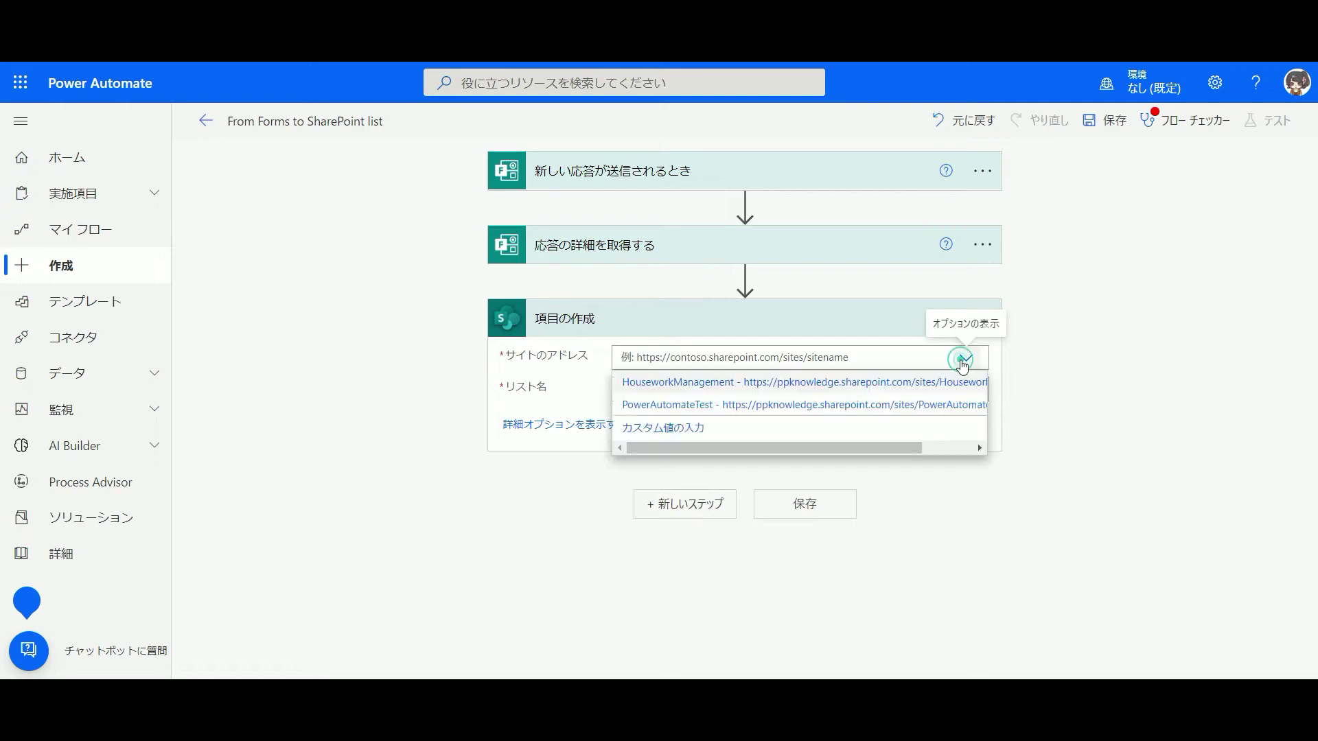
left_click(918, 405)
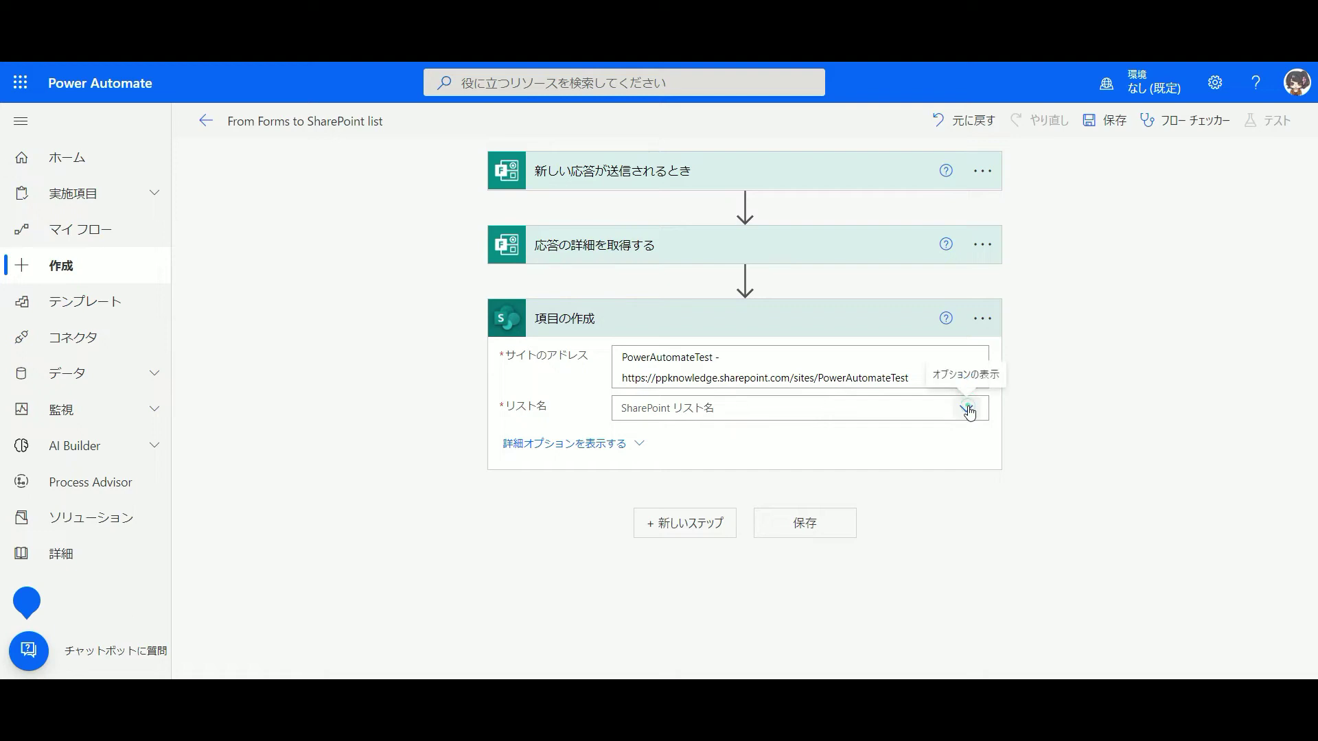
left_click(967, 409)
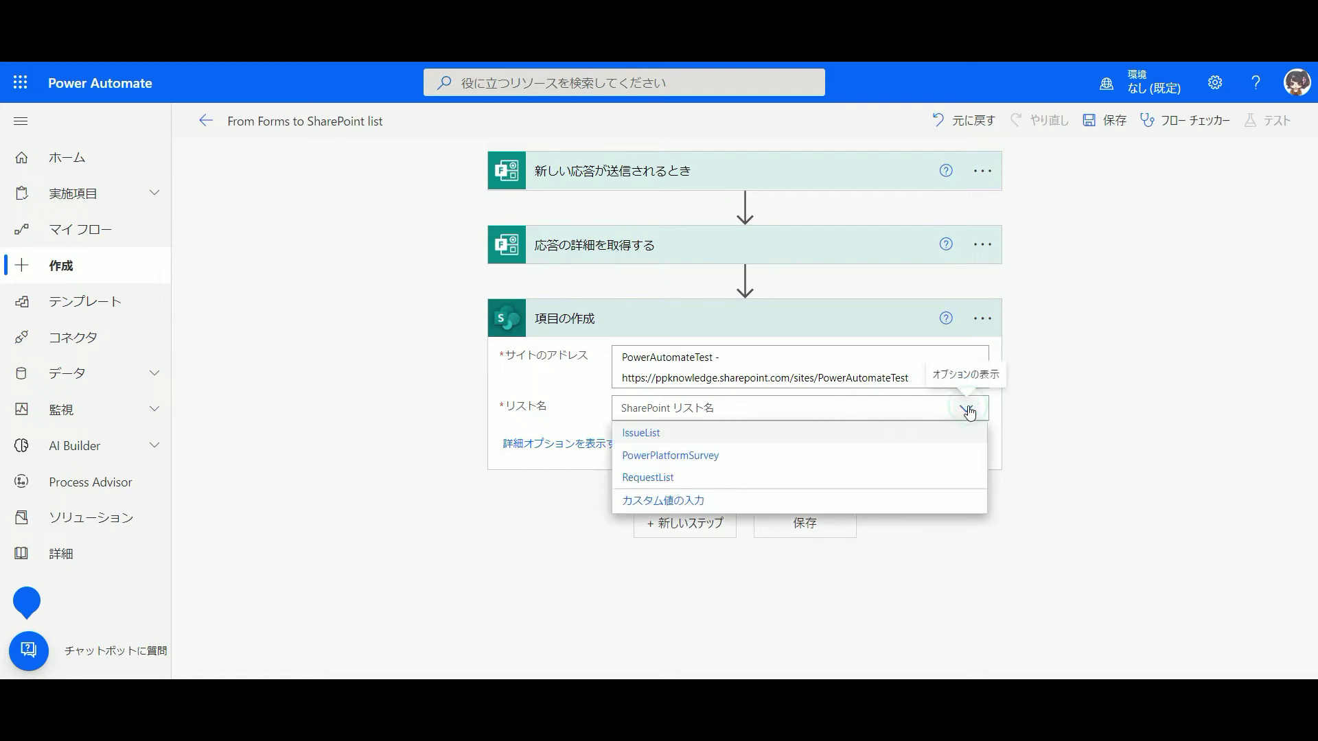
left_click(923, 460)
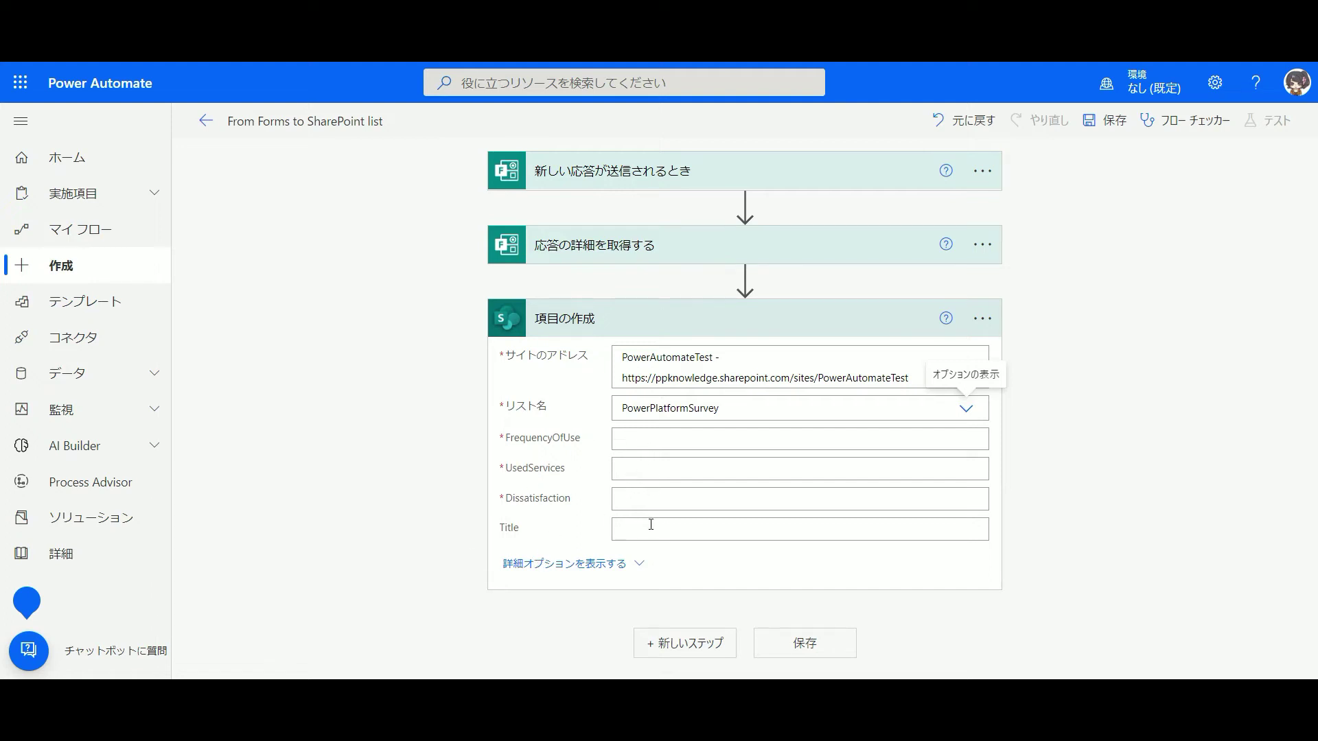
Map the form's usage frequency, frequently used services and dissatisfaction answers to the FrequencyOfUse, UsedServices and Dissatisfaction columns
left_click(637, 441)
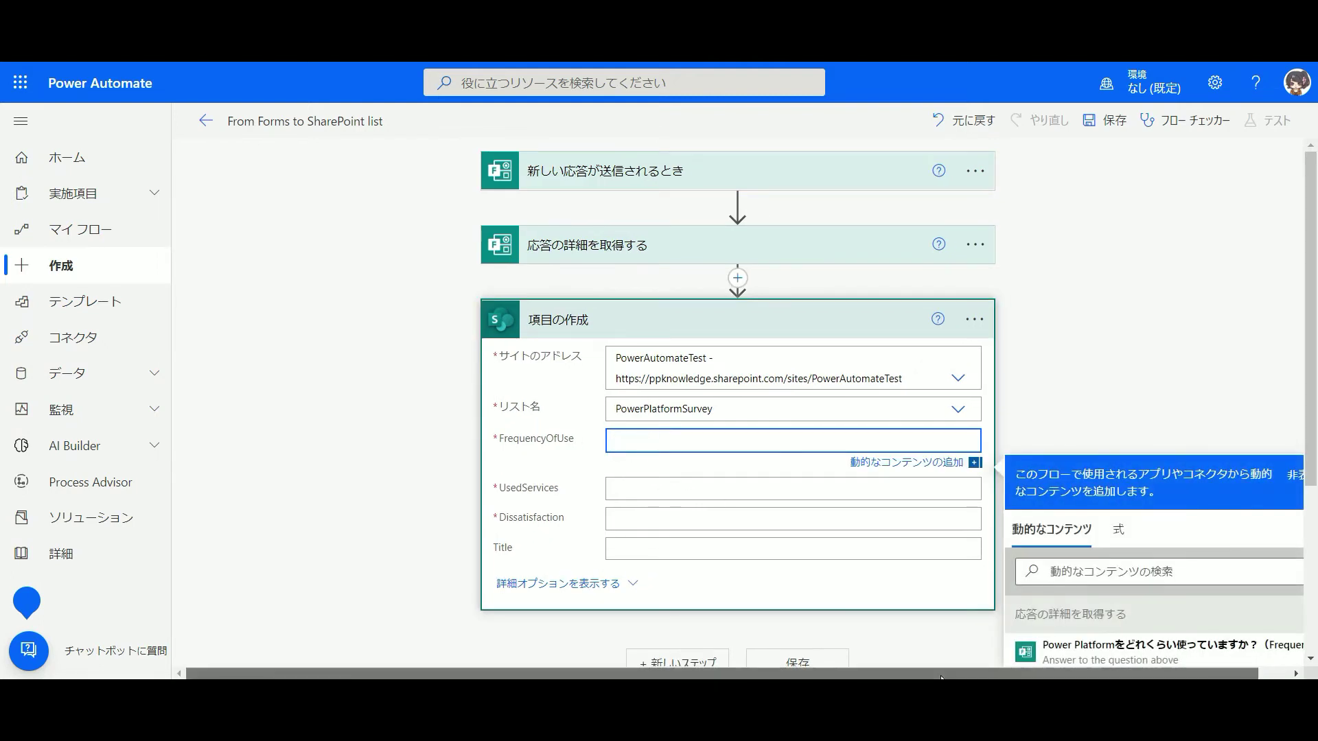
scroll(1093, 521, "down", 2)
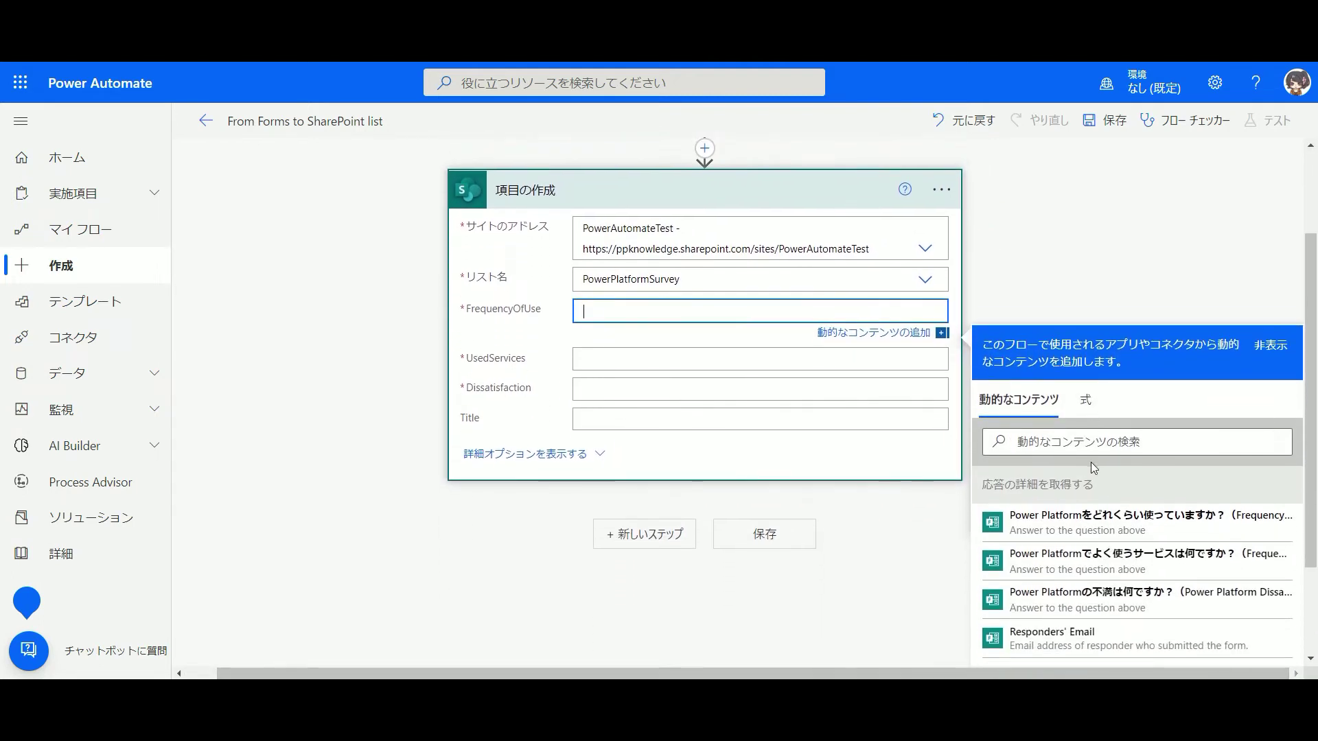
scroll(1093, 472, "down", 2)
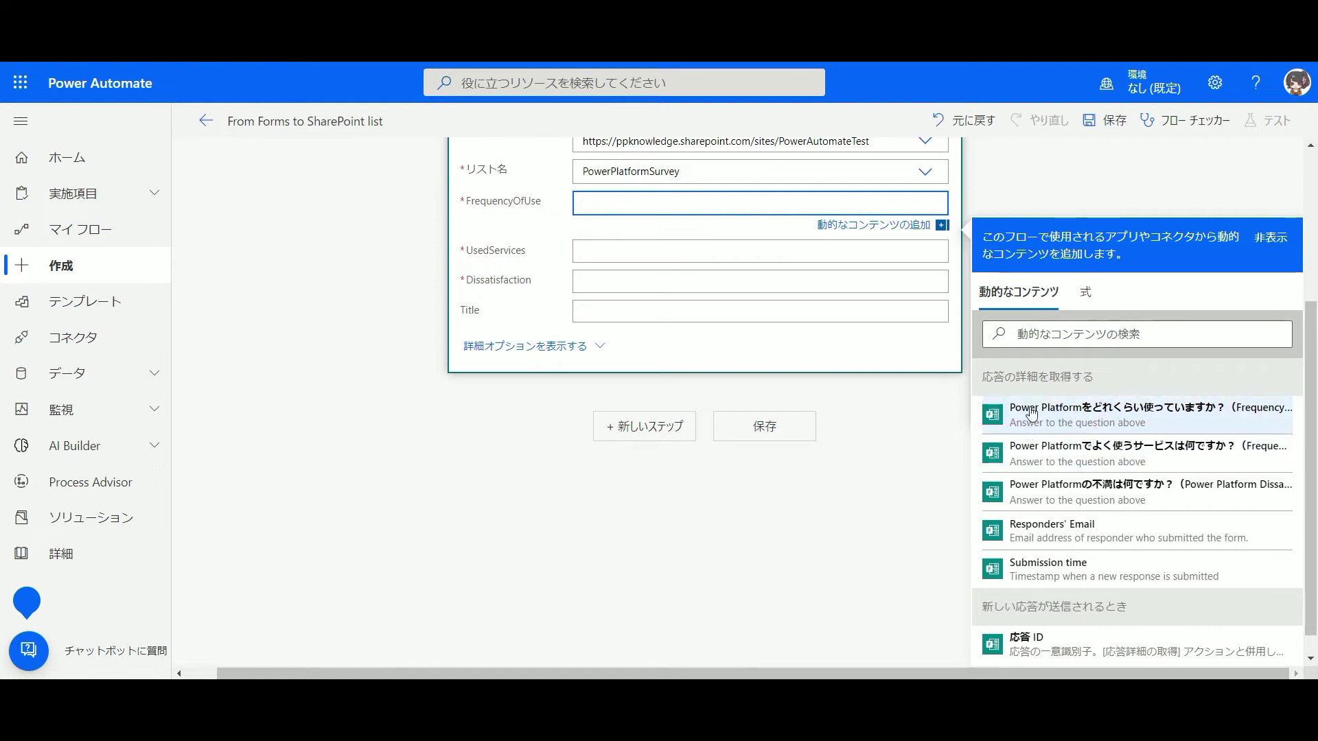
left_click(1101, 424)
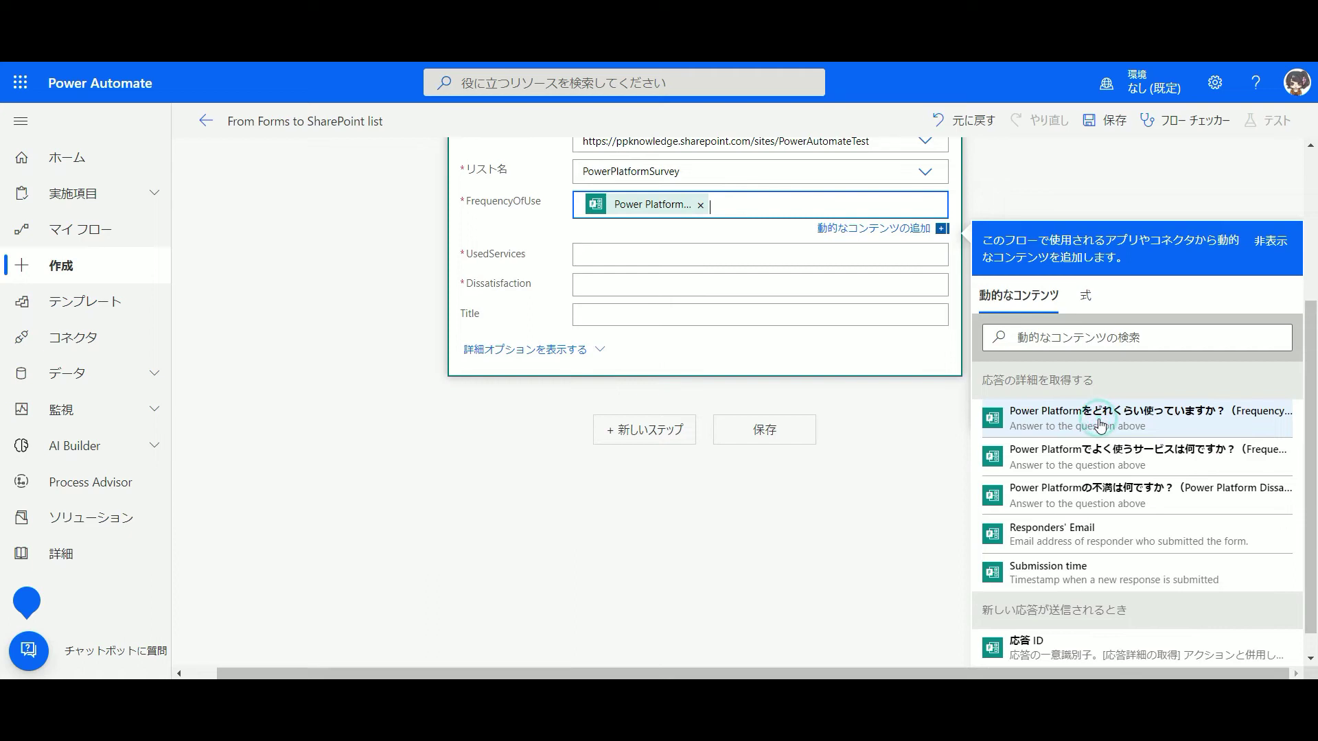
left_click(642, 248)
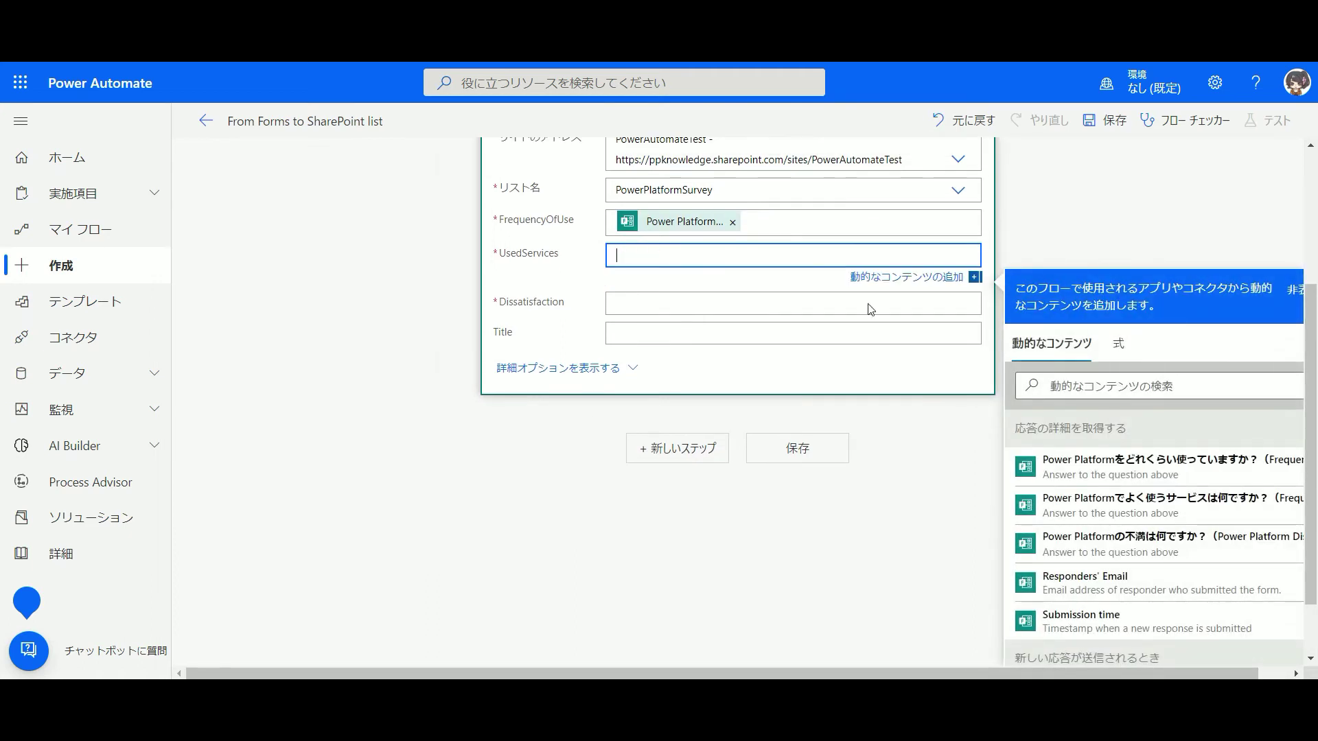
left_click(1066, 501)
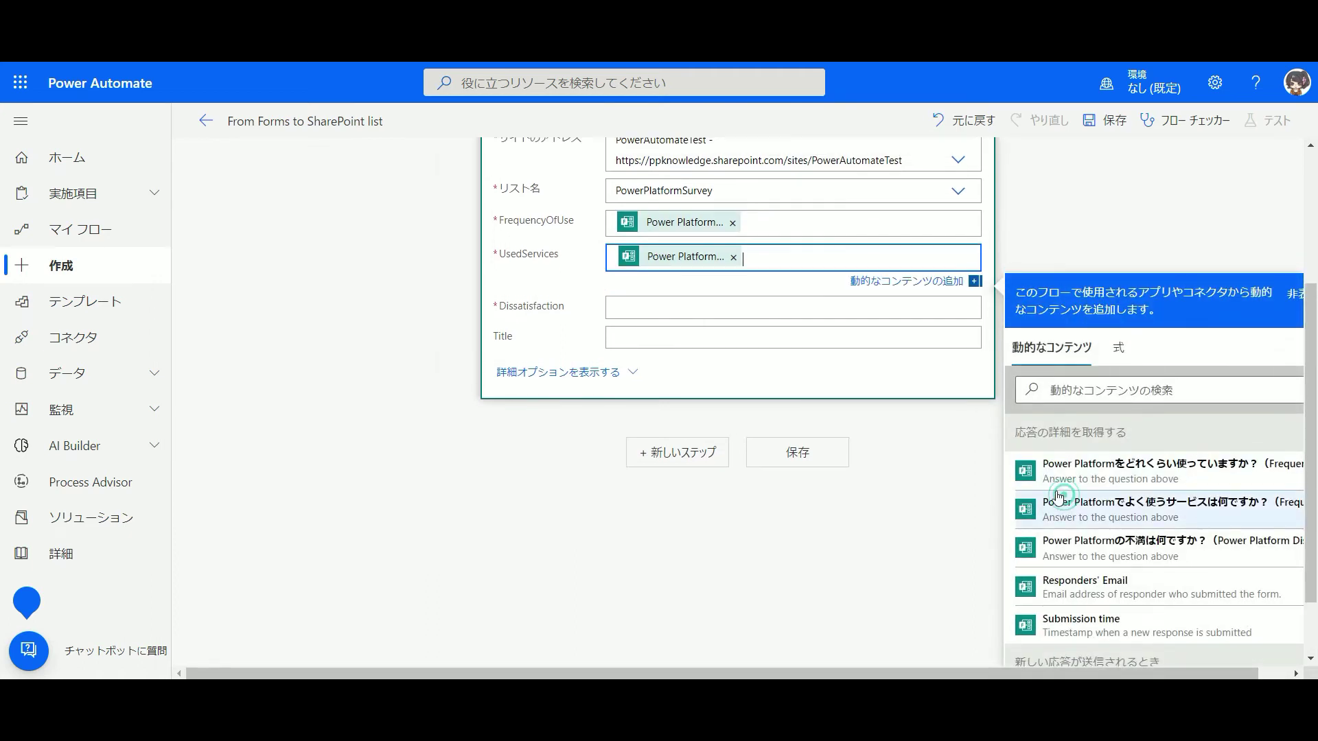
left_click(770, 309)
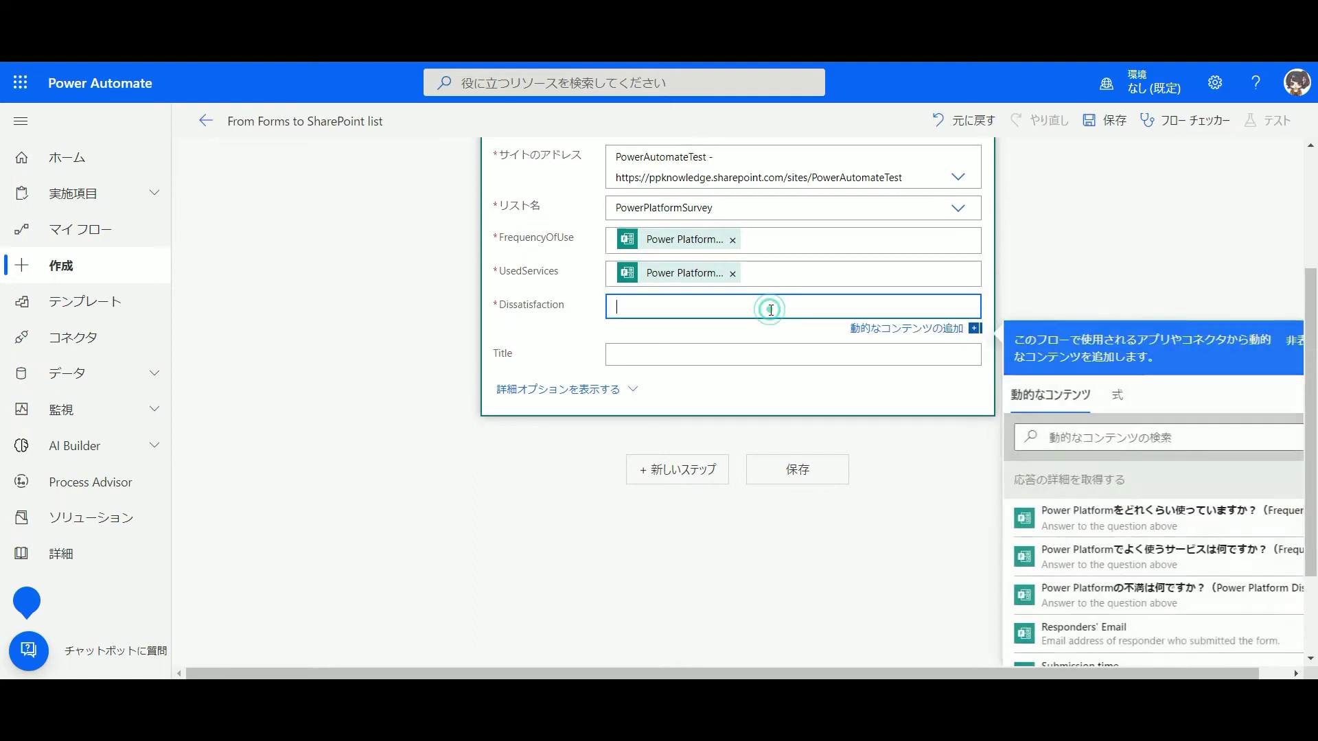
left_click(1100, 597)
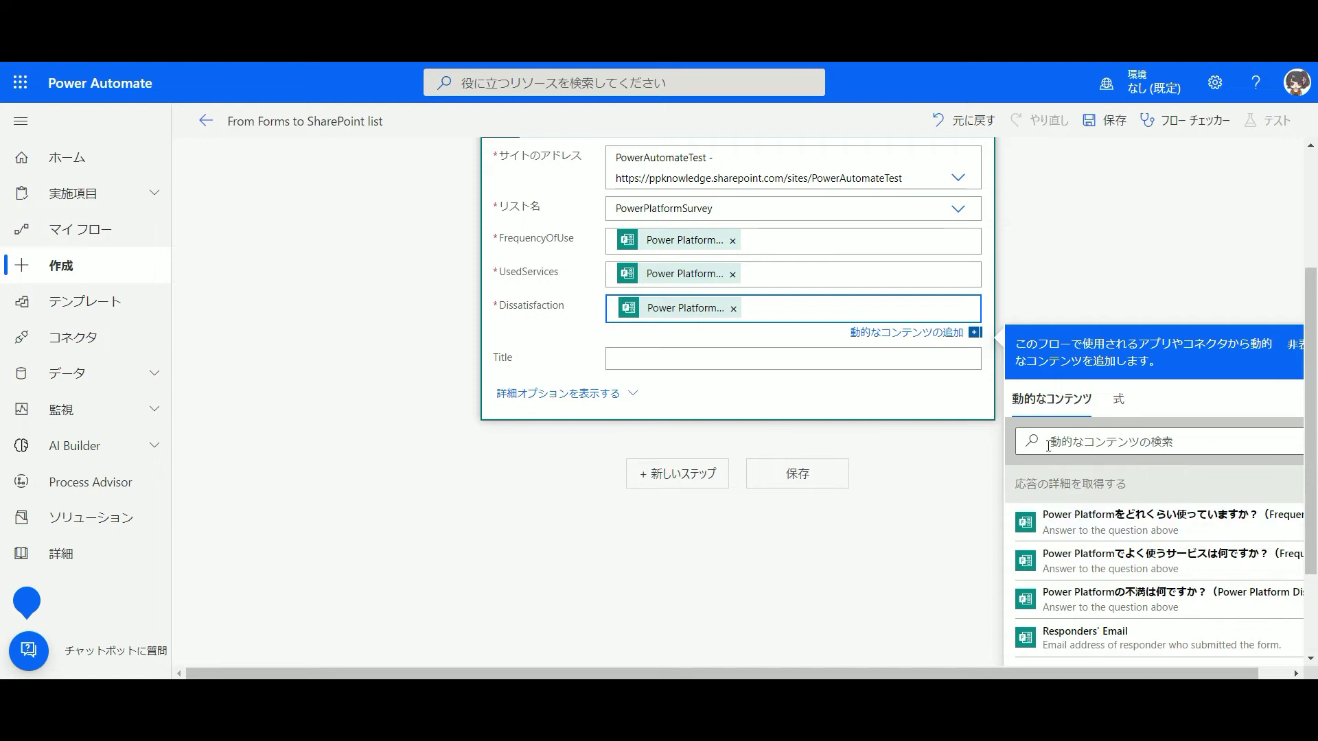
scroll(1036, 494, "down", 2)
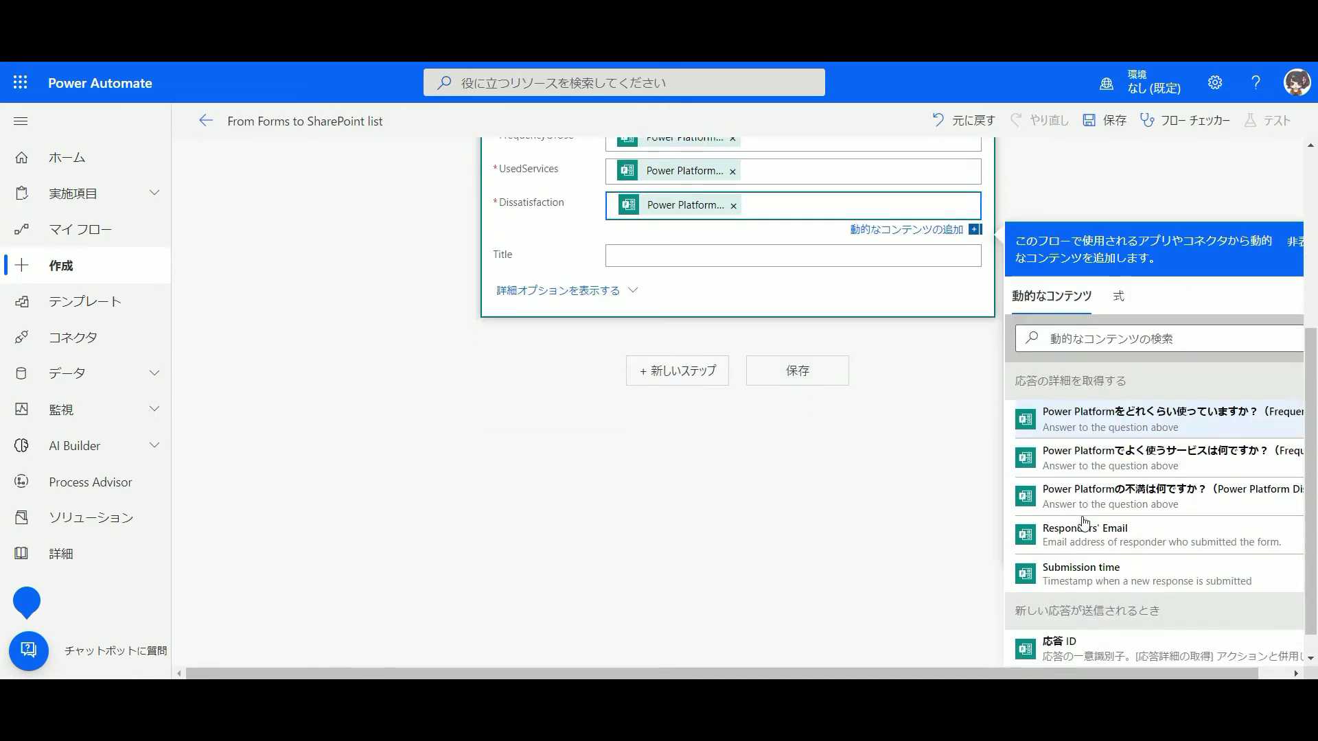
scroll(1034, 527, "up", 1)
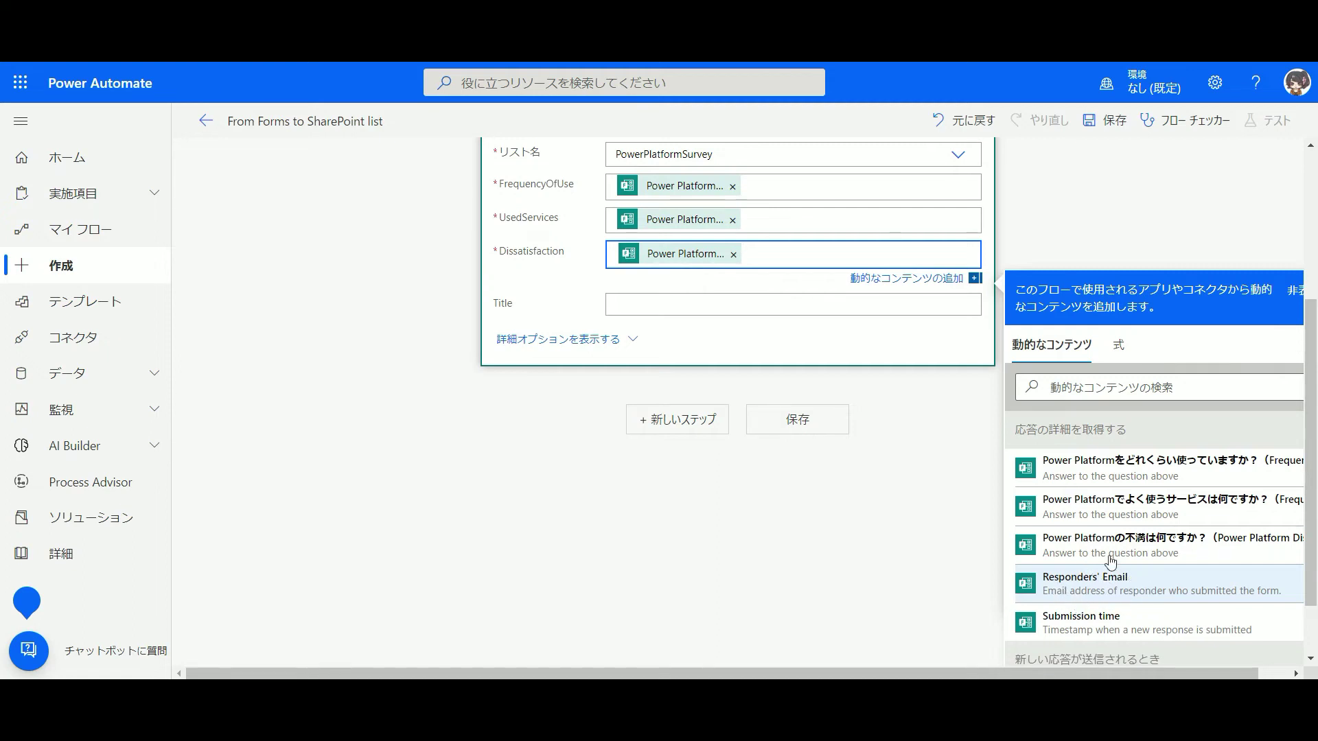
left_click(848, 609)
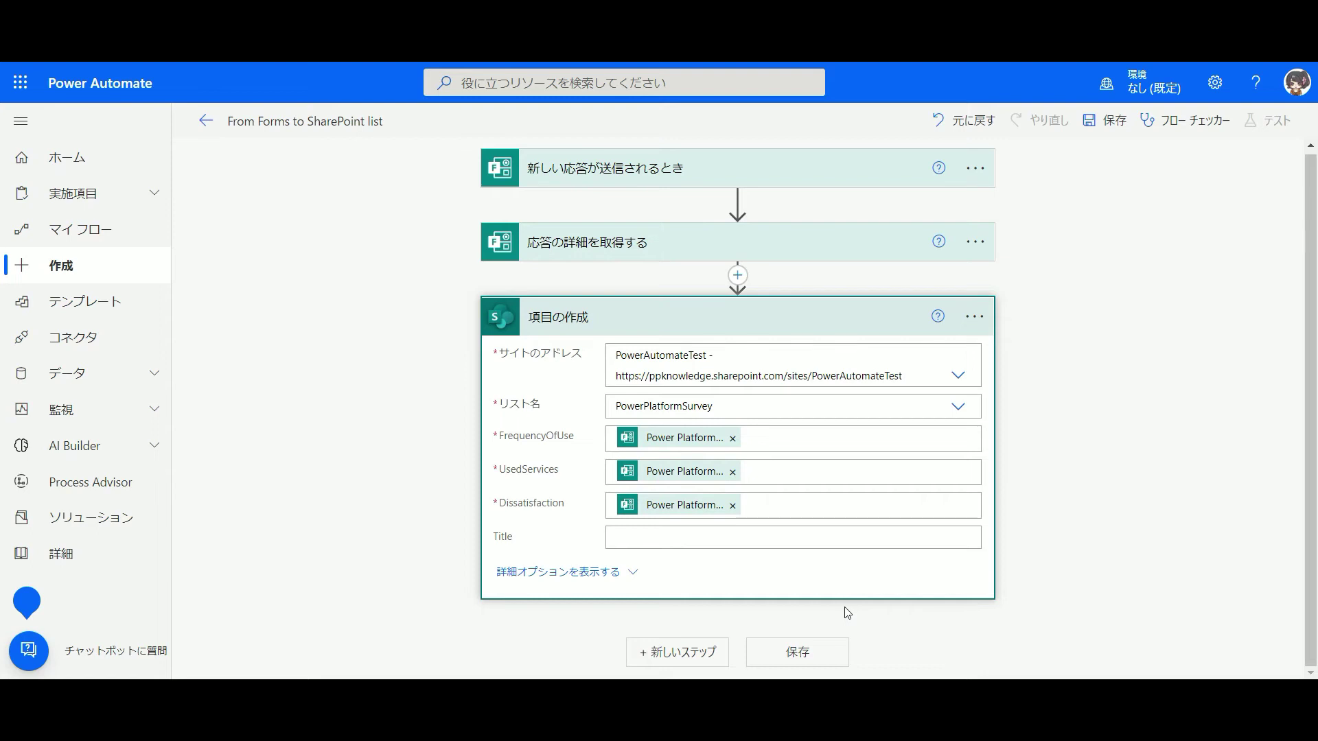
Save the flow, and switch to Microsoft Forms to open the preview of the Power Platform survey
left_click(818, 654)
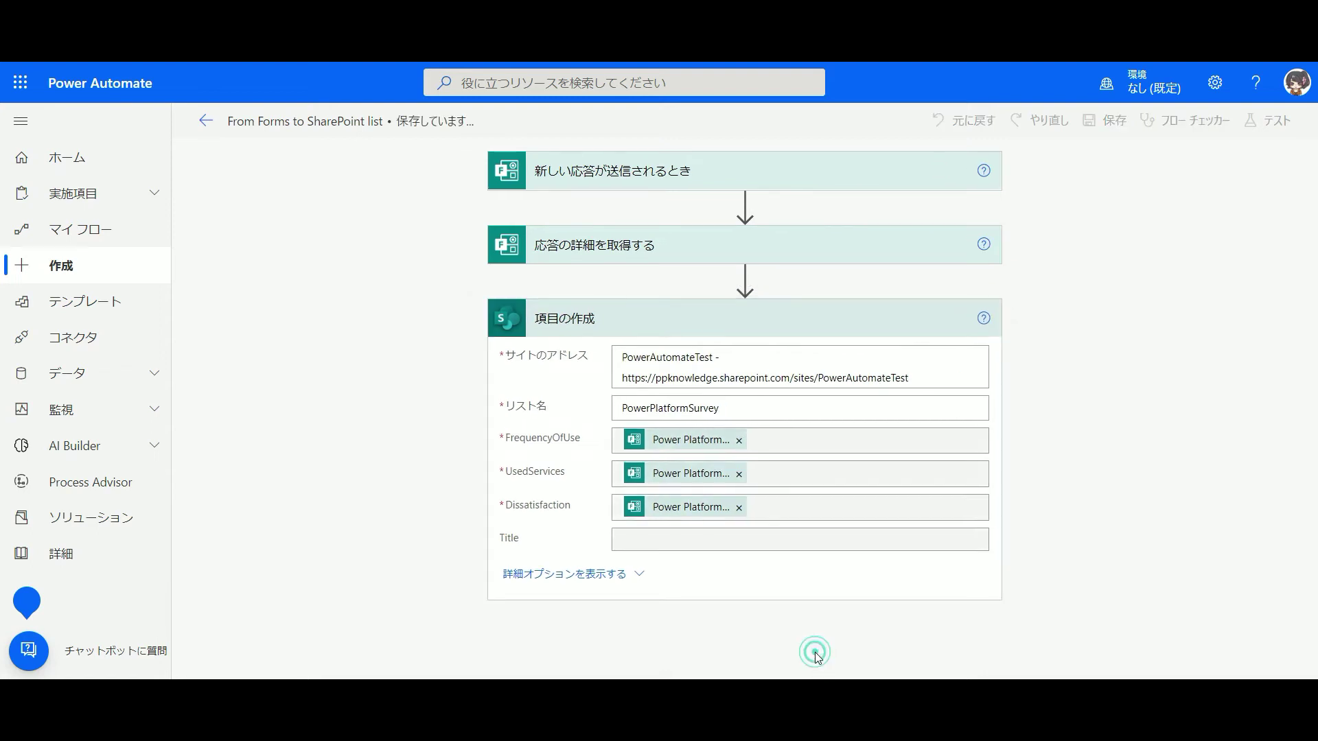
left_click(208, 126)
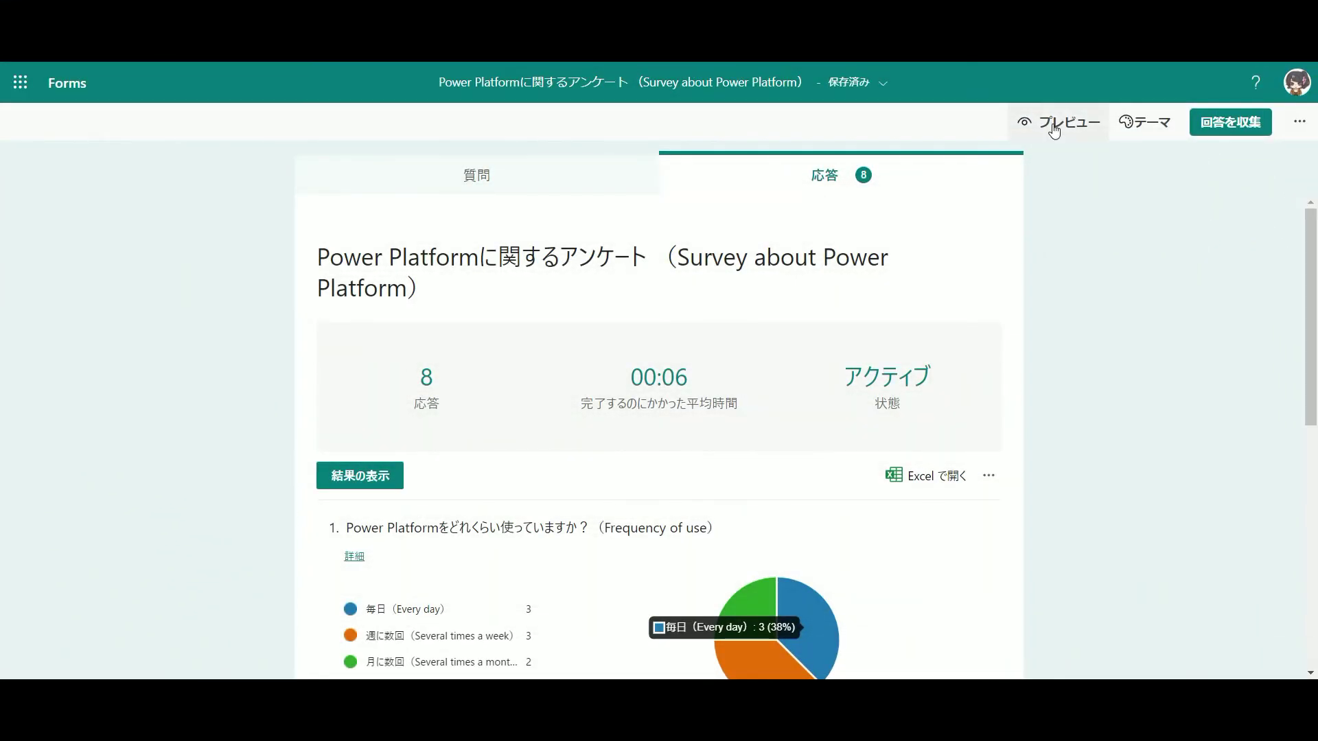
left_click(1054, 129)
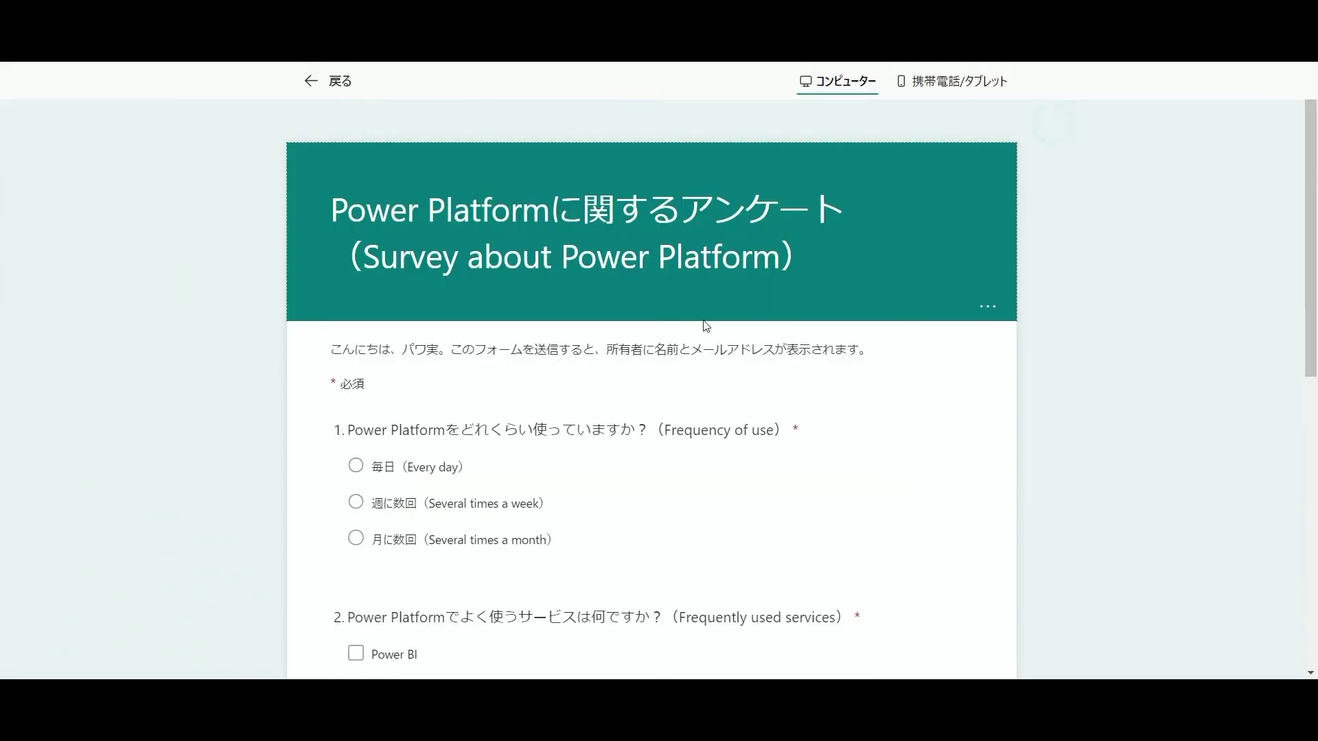
Submit a survey response with 週に数回 for frequency, Power BI and Power Pages as services, and 使いにくい and 機能が不十分 as dissatisfactions
left_click(398, 506)
scroll(398, 508, "down", 3)
left_click(391, 470)
left_click(397, 547)
scroll(397, 549, "down", 6)
left_click(399, 433)
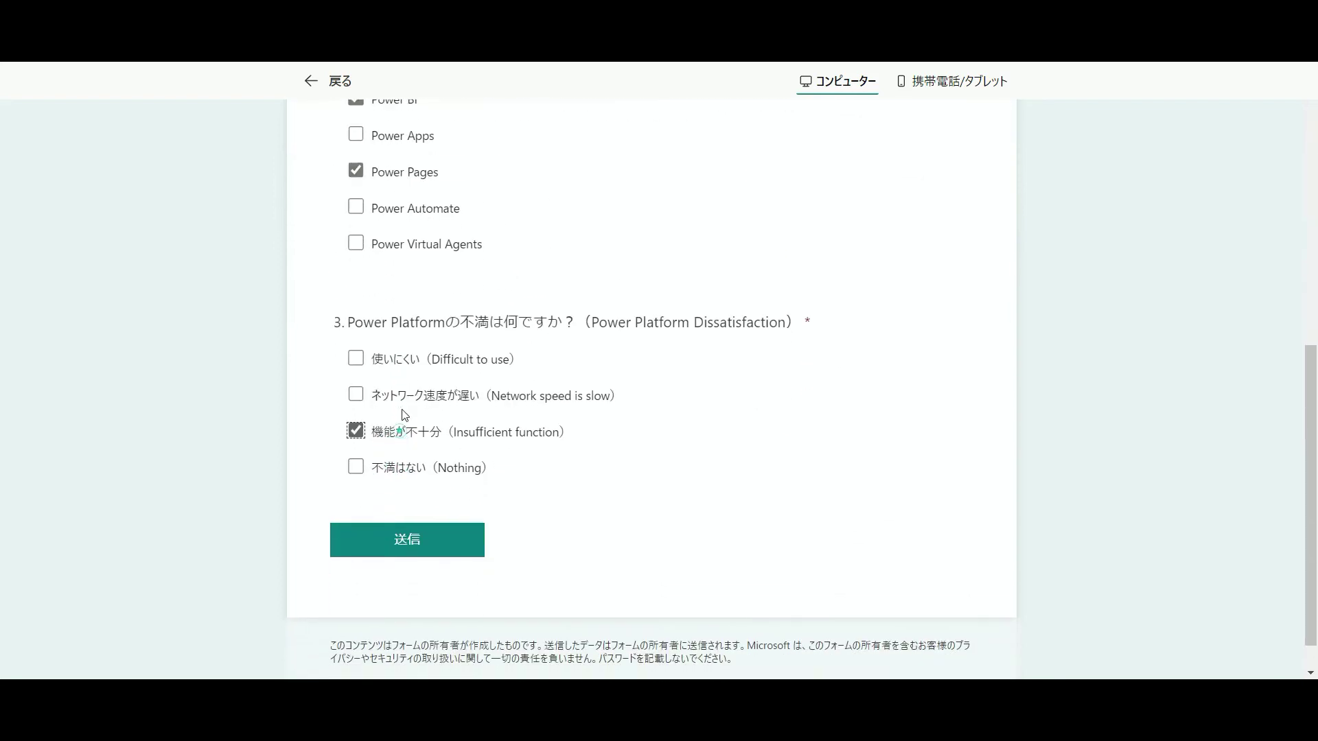
left_click(411, 360)
left_click(414, 544)
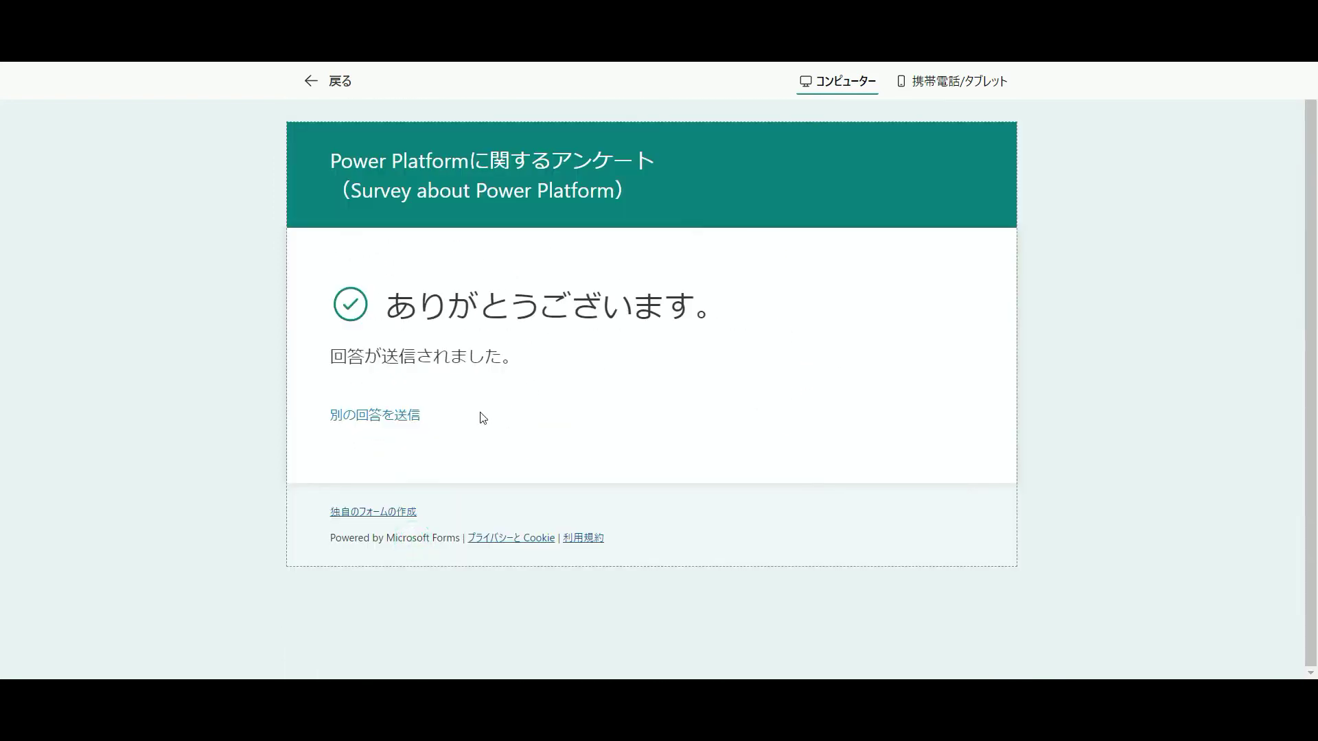
Submit another response with 週に数回, the services Power Automate and Power Virtual Agents, and the dissatisfactions 使いにくい and ネットワーク速度が遅い
left_click(385, 418)
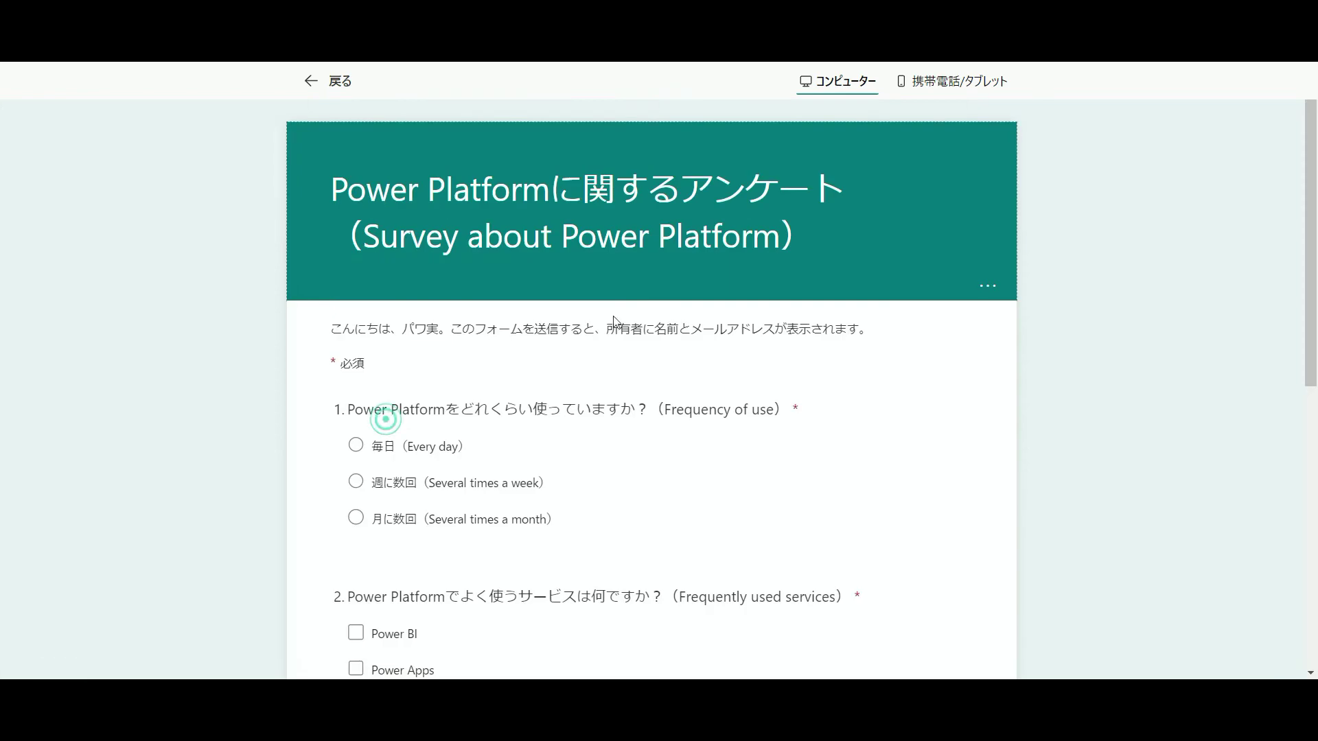
left_click(402, 485)
scroll(405, 488, "down", 3)
left_click(408, 560)
left_click(406, 595)
scroll(403, 590, "down", 4)
left_click(396, 434)
left_click(428, 461)
left_click(466, 605)
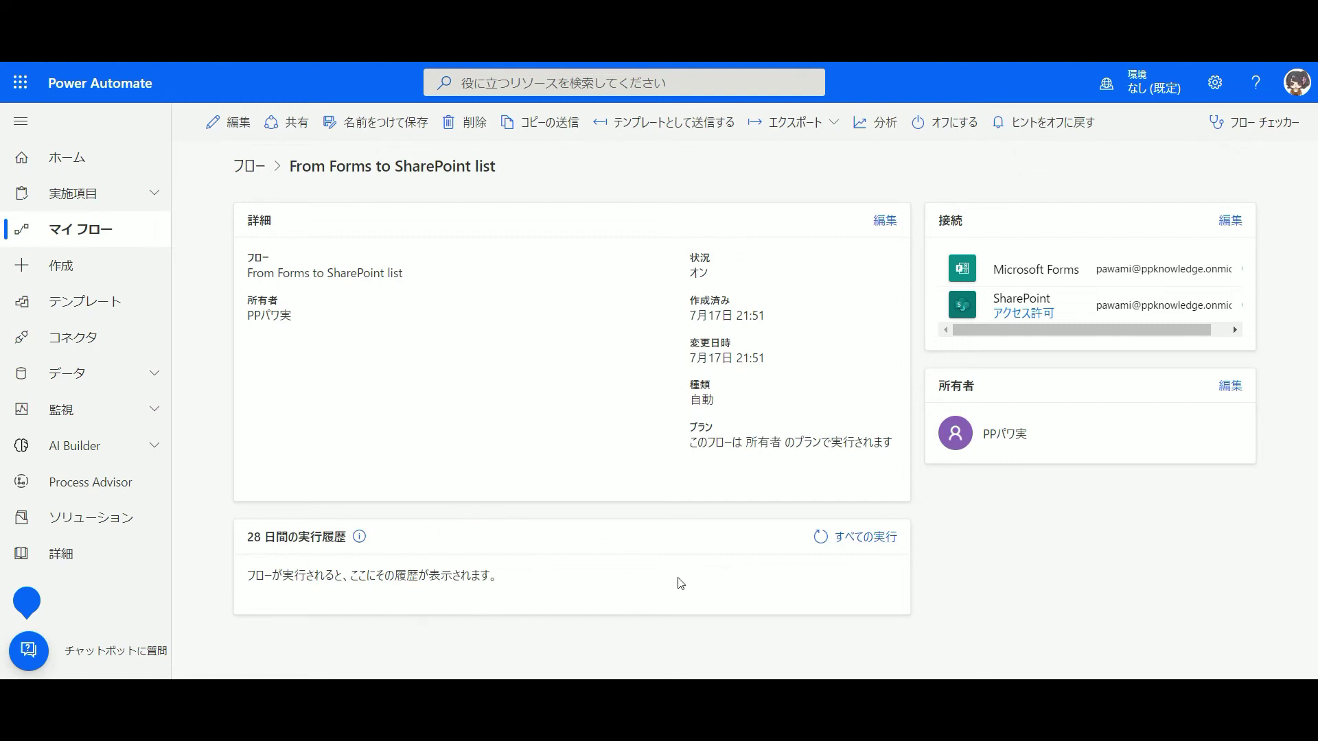
In Power Automate, refresh the run history of the From Forms to SharePoint list flow and open the latest run
left_click(817, 539)
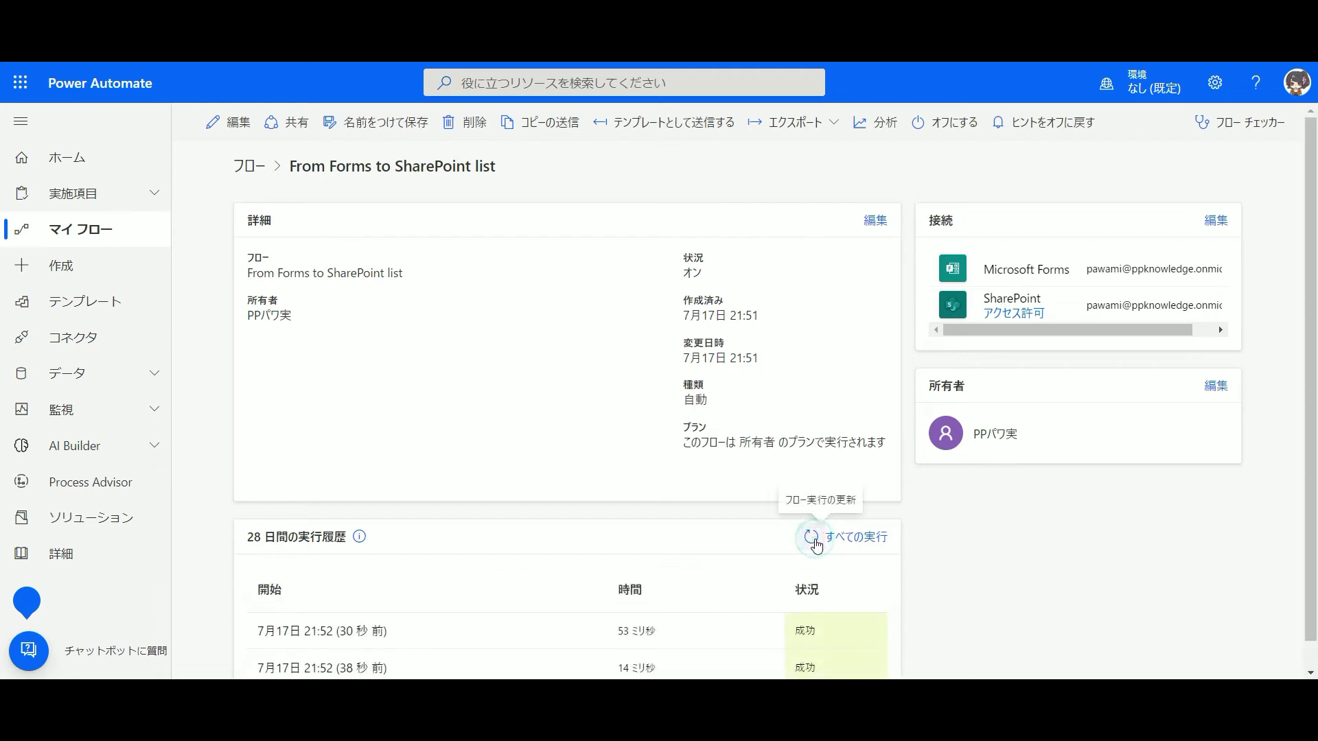
scroll(817, 546, "down", 1)
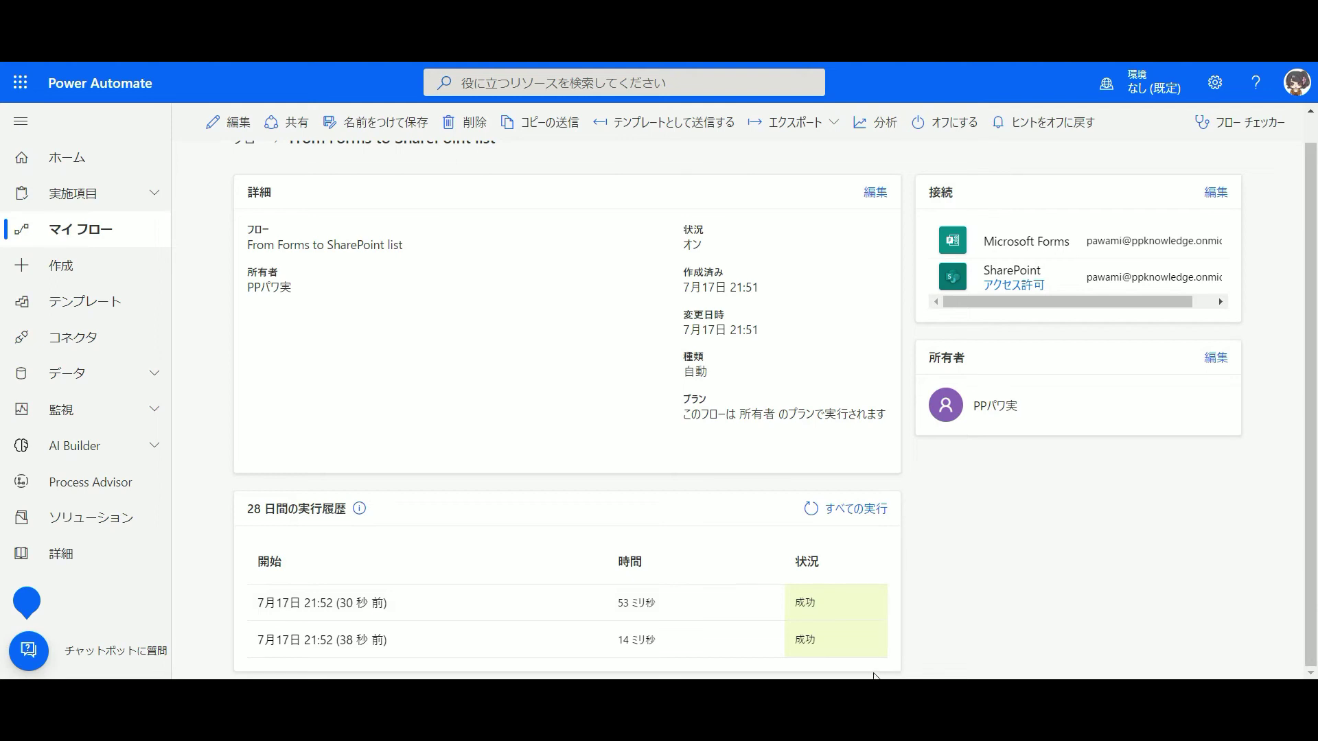
left_click(341, 603)
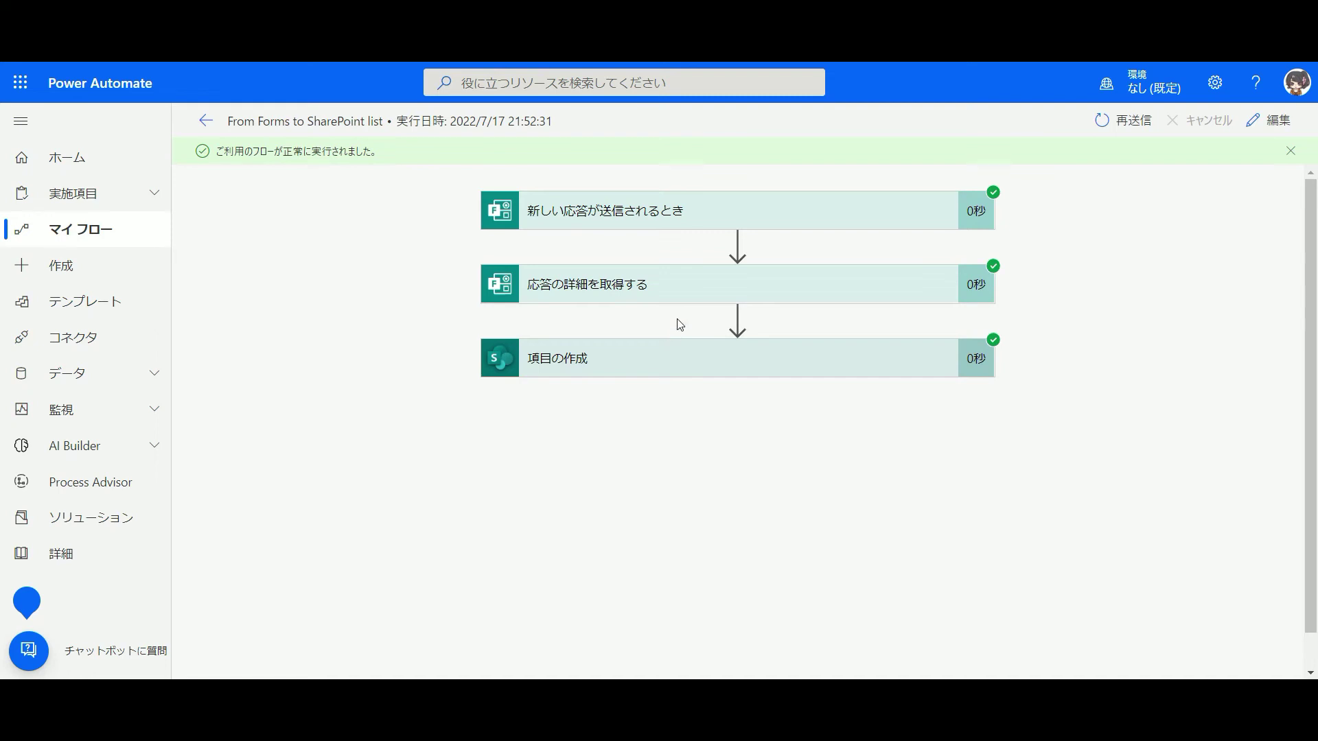
Examine the inputs and outputs of the 応答の詳細を取得する and 項目の作成 actions in the flow run
left_click(692, 287)
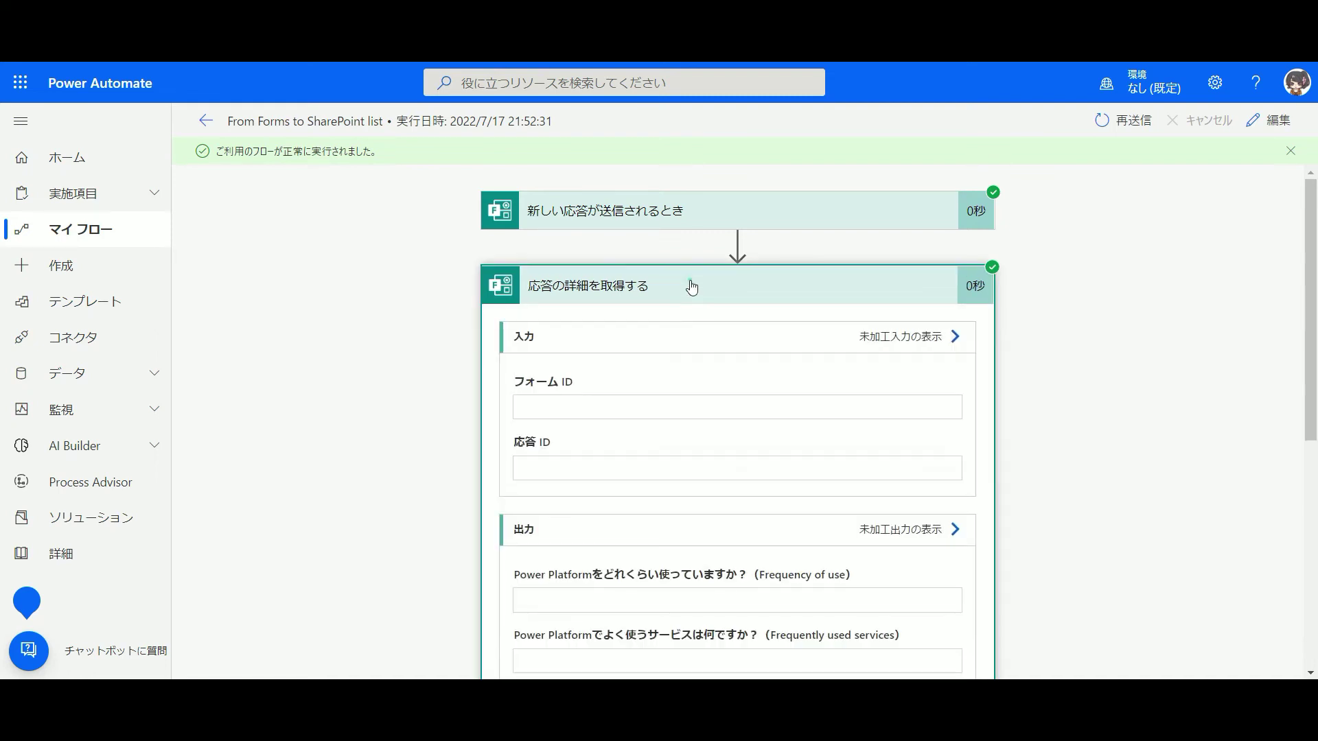
scroll(692, 287, "down", 3)
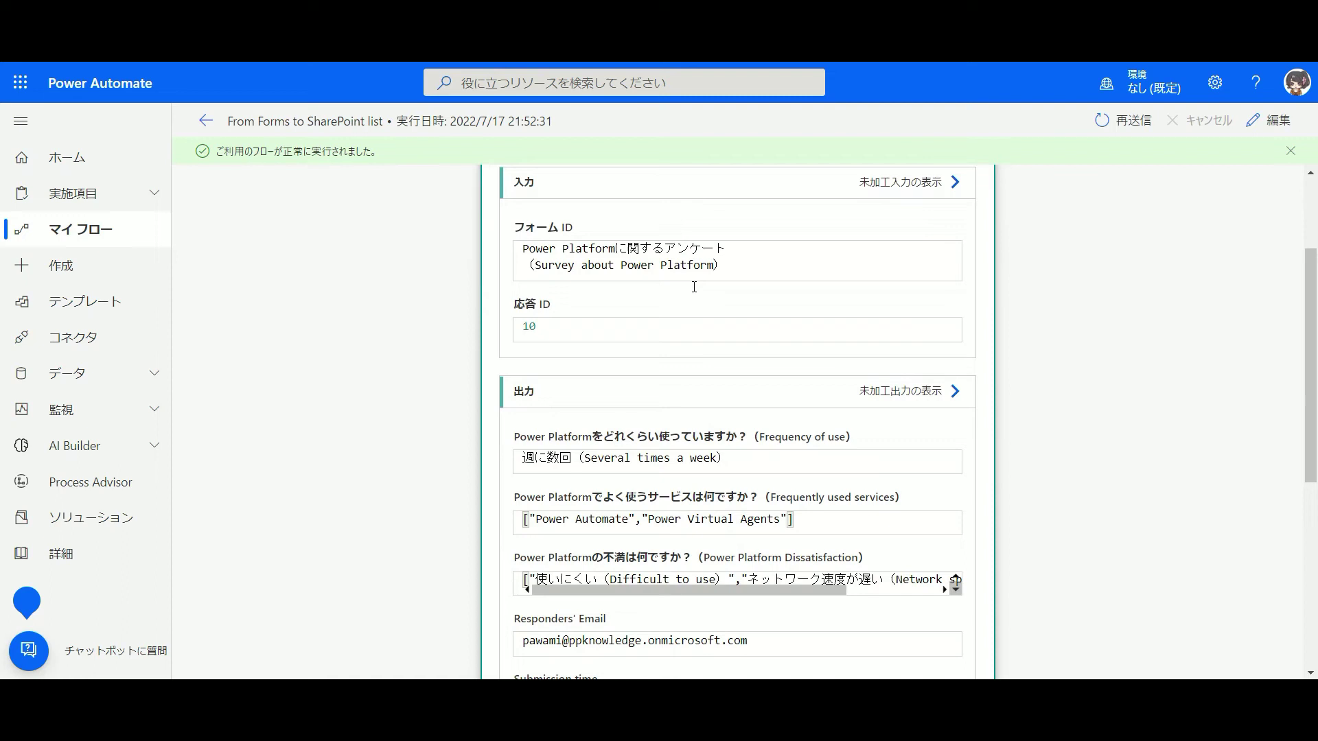
scroll(757, 499, "down", 3)
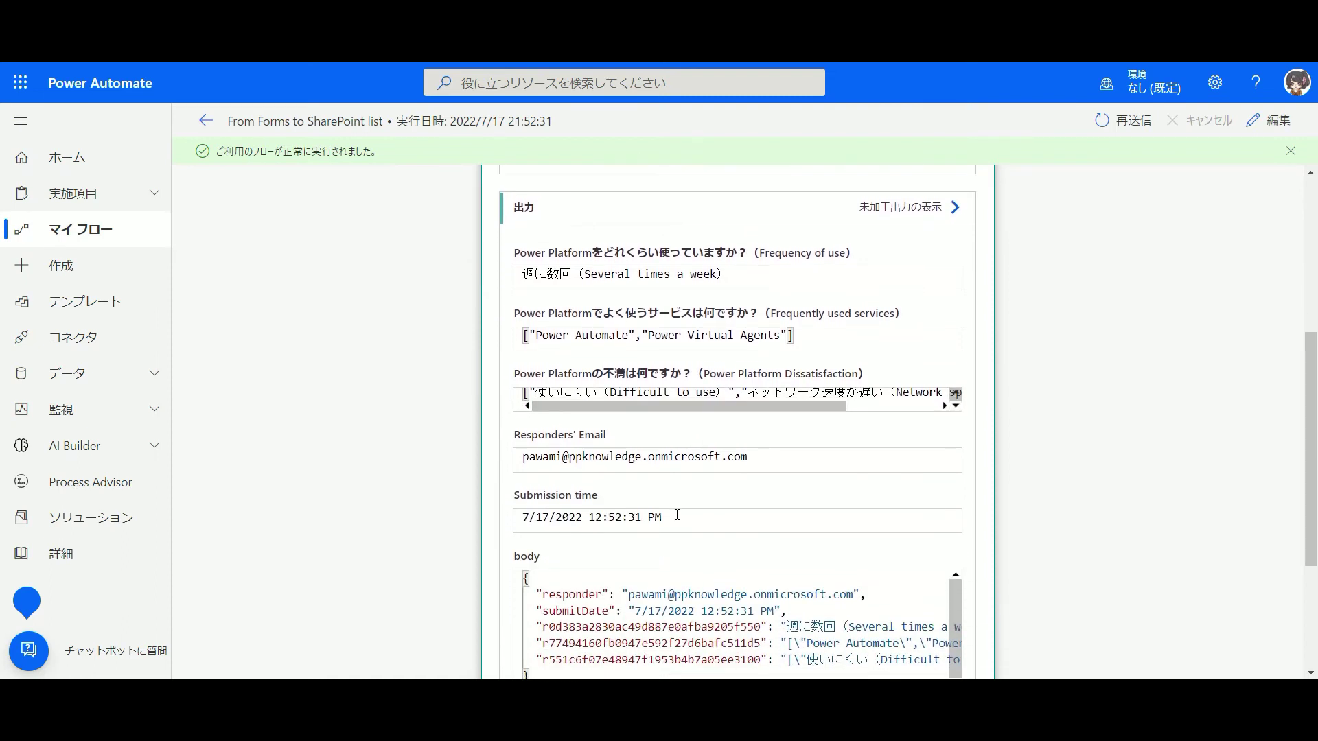
scroll(676, 526, "down", 3)
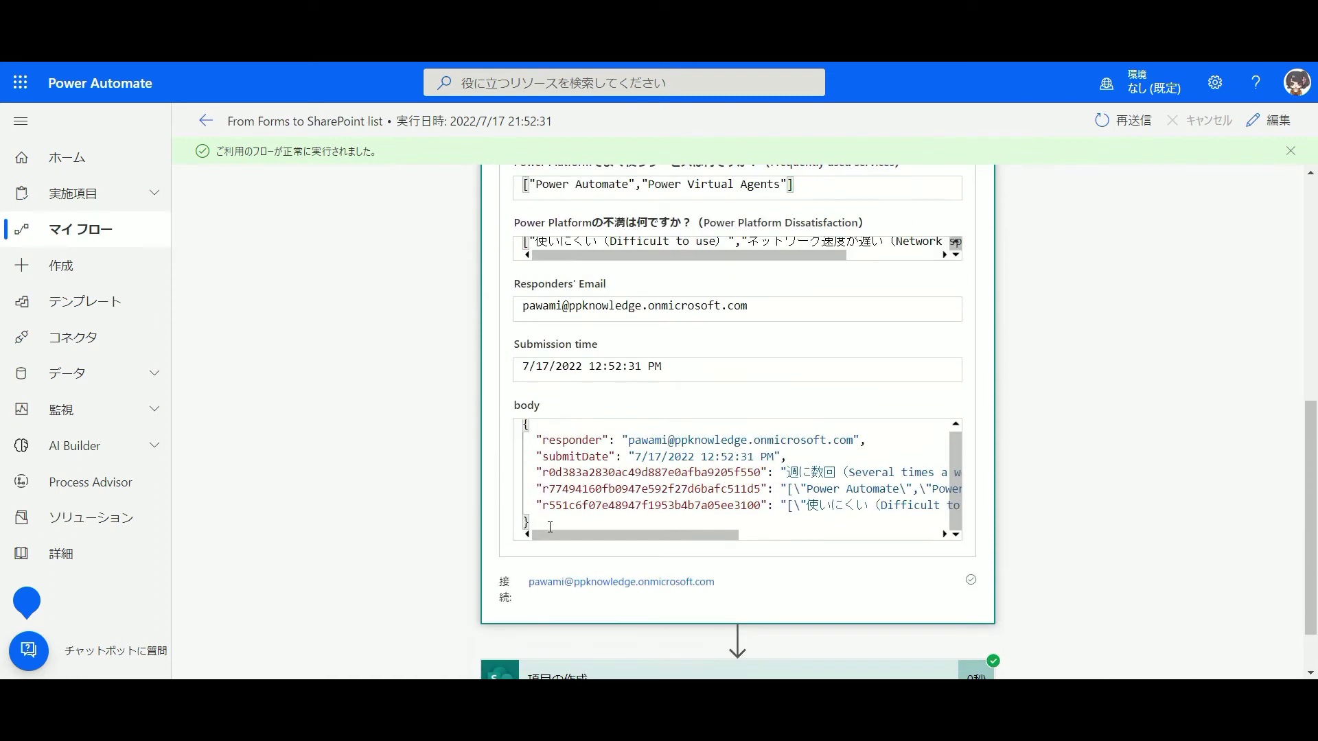
left_click(593, 670)
scroll(611, 604, "down", 10)
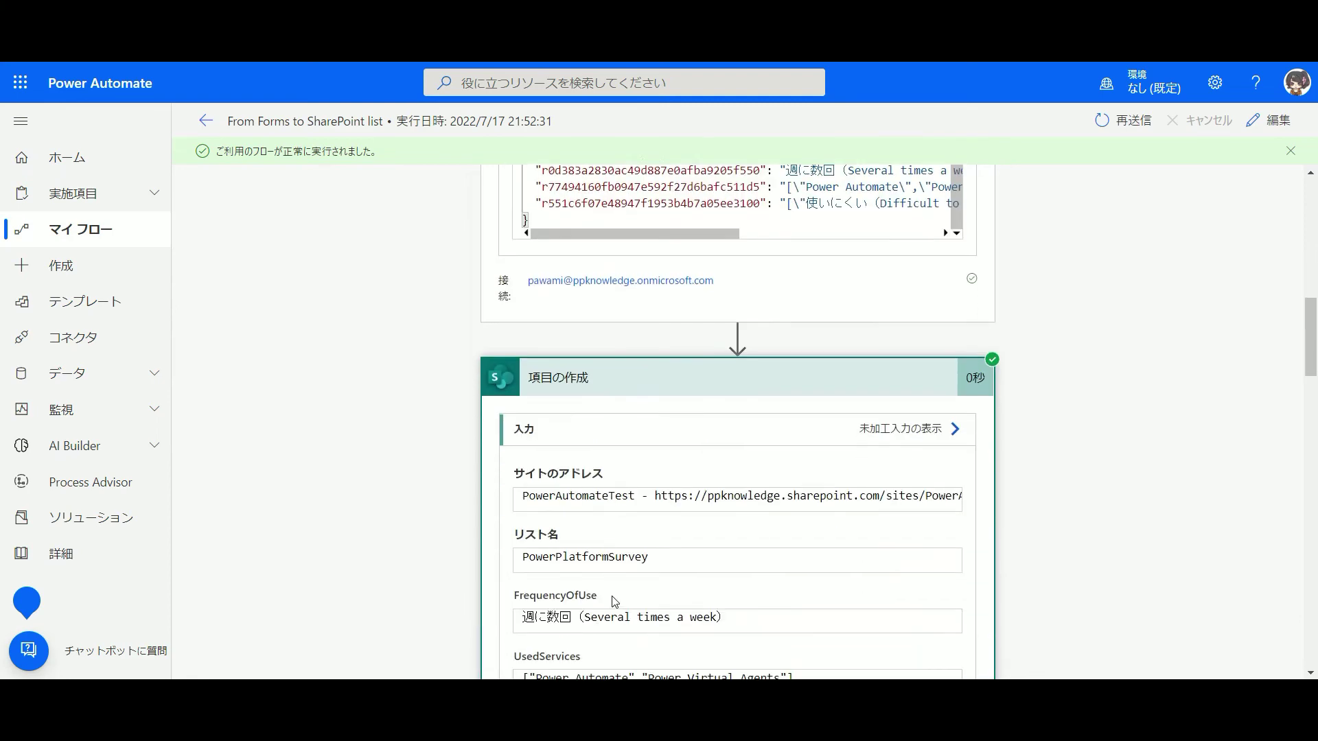
scroll(693, 415, "up", 1)
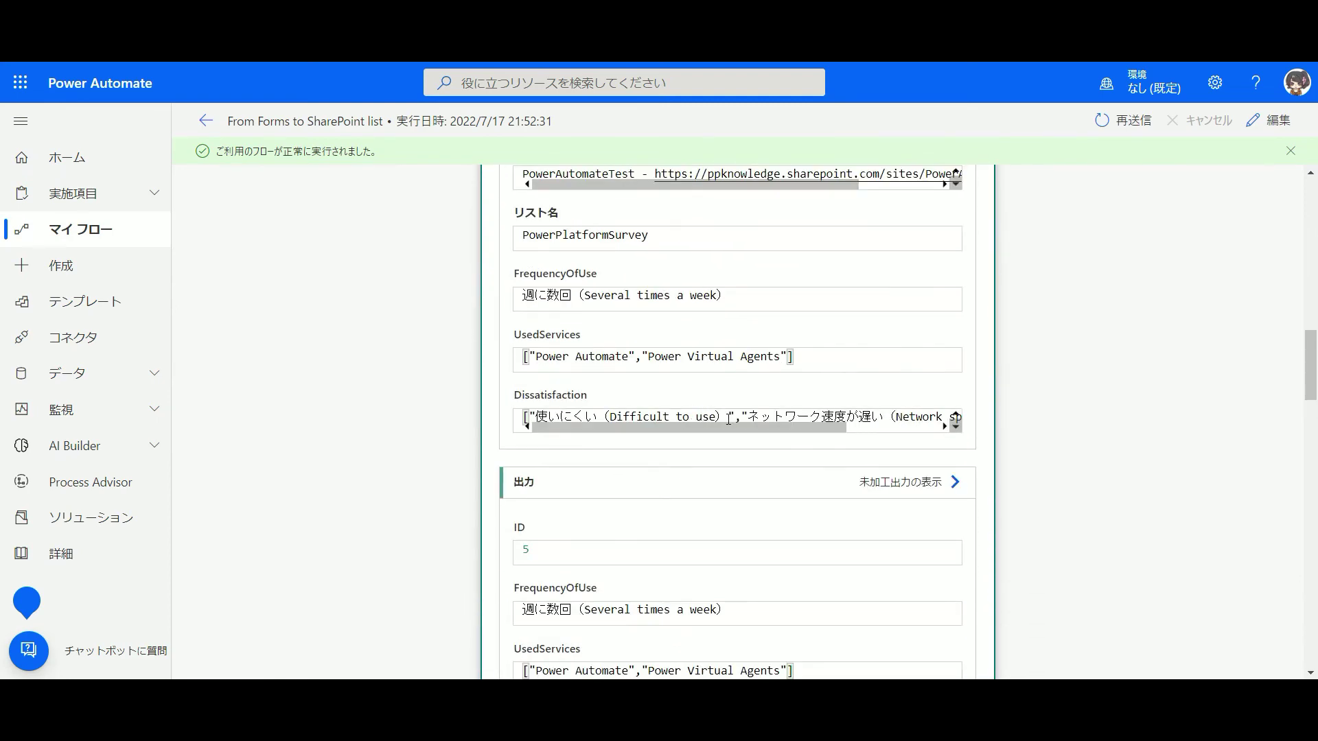
scroll(737, 429, "up", 2)
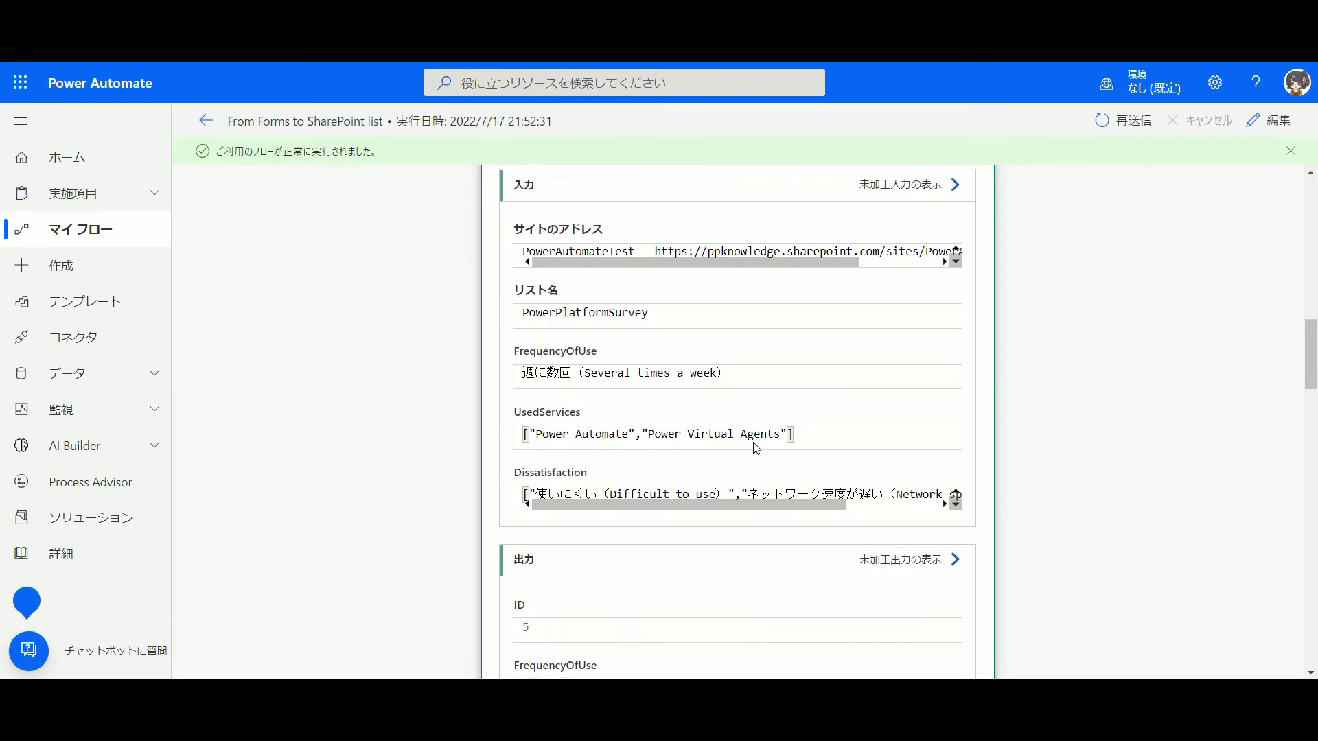
scroll(754, 443, "up", 10)
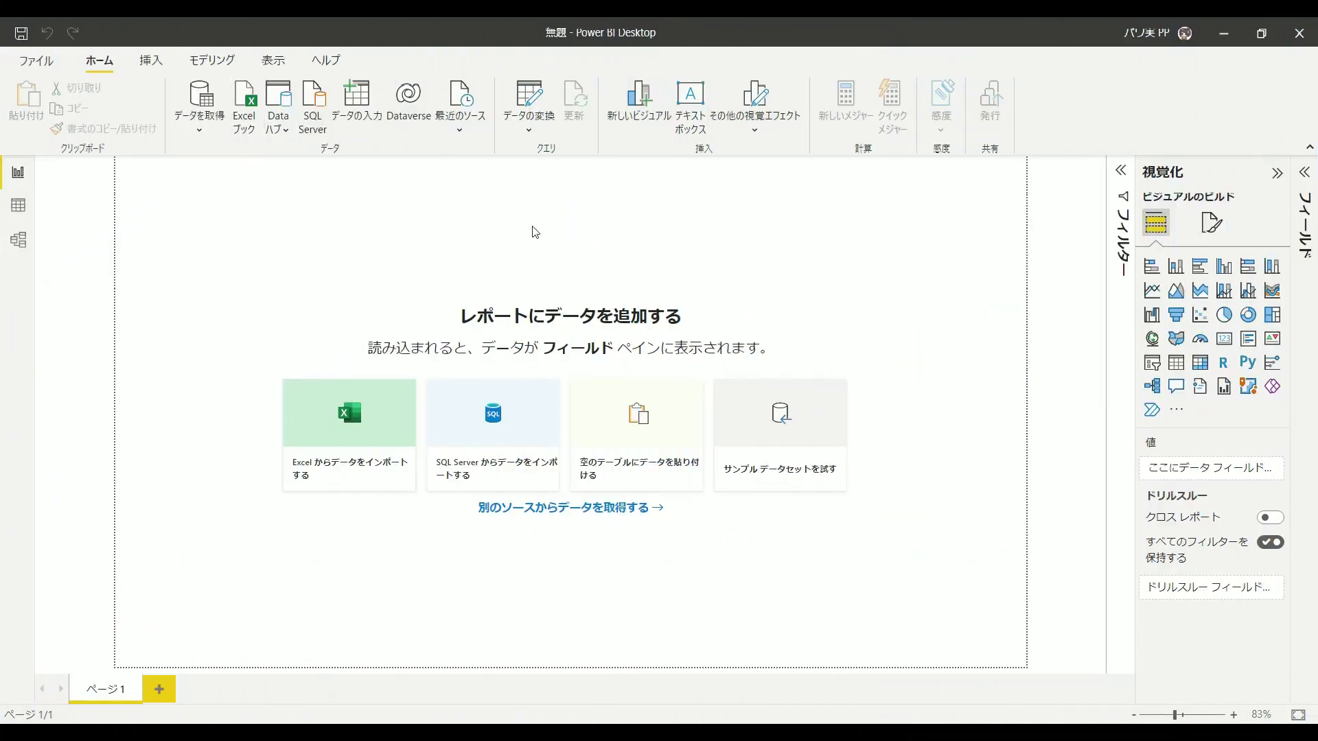
In Power BI Desktop, search the data sources for sharepoin and start a connection with the SharePoint Online リスト connector
left_click(199, 136)
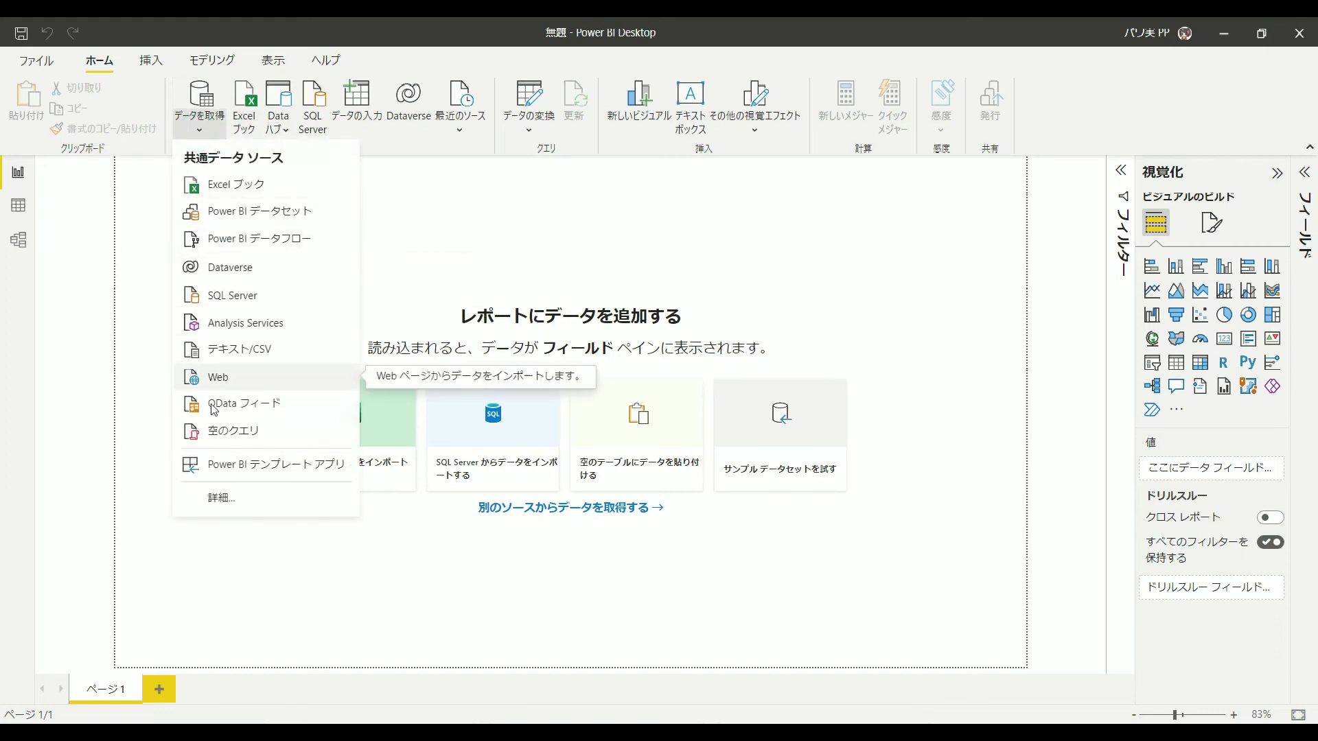
left_click(220, 497)
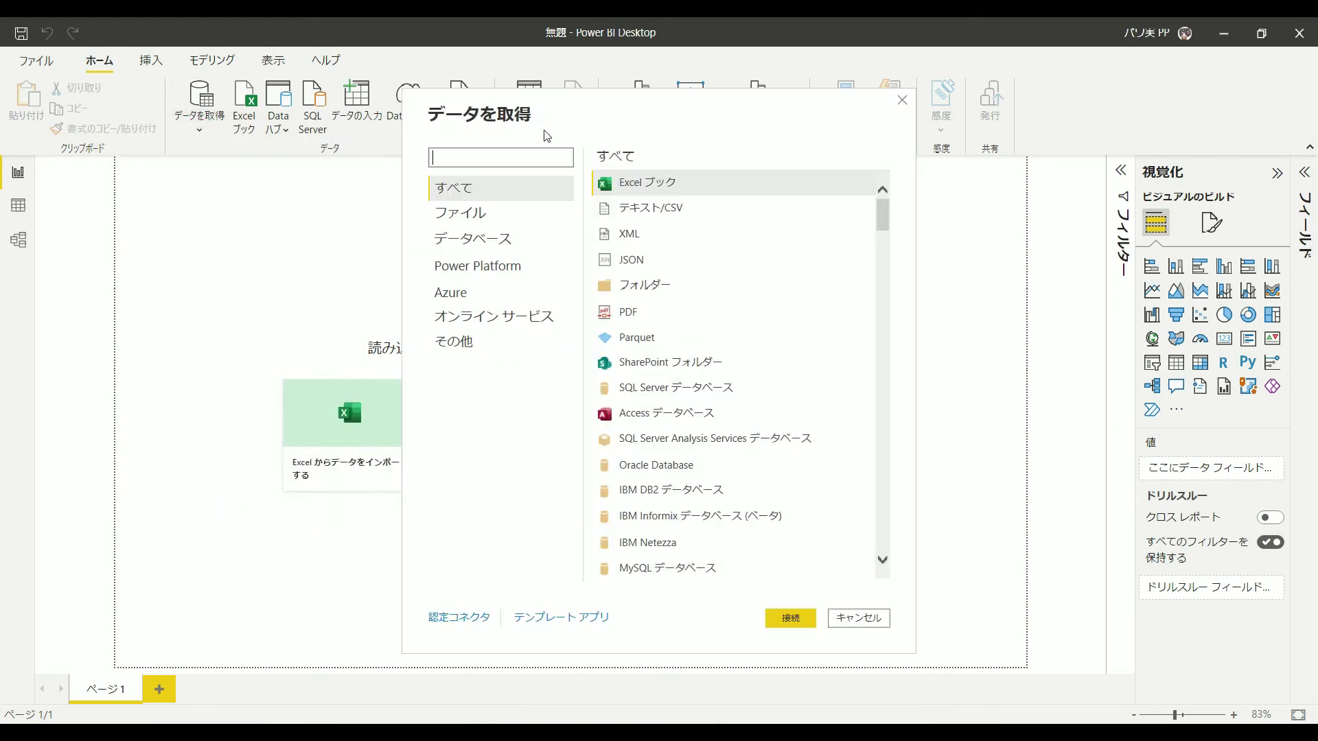
type("sharepoin")
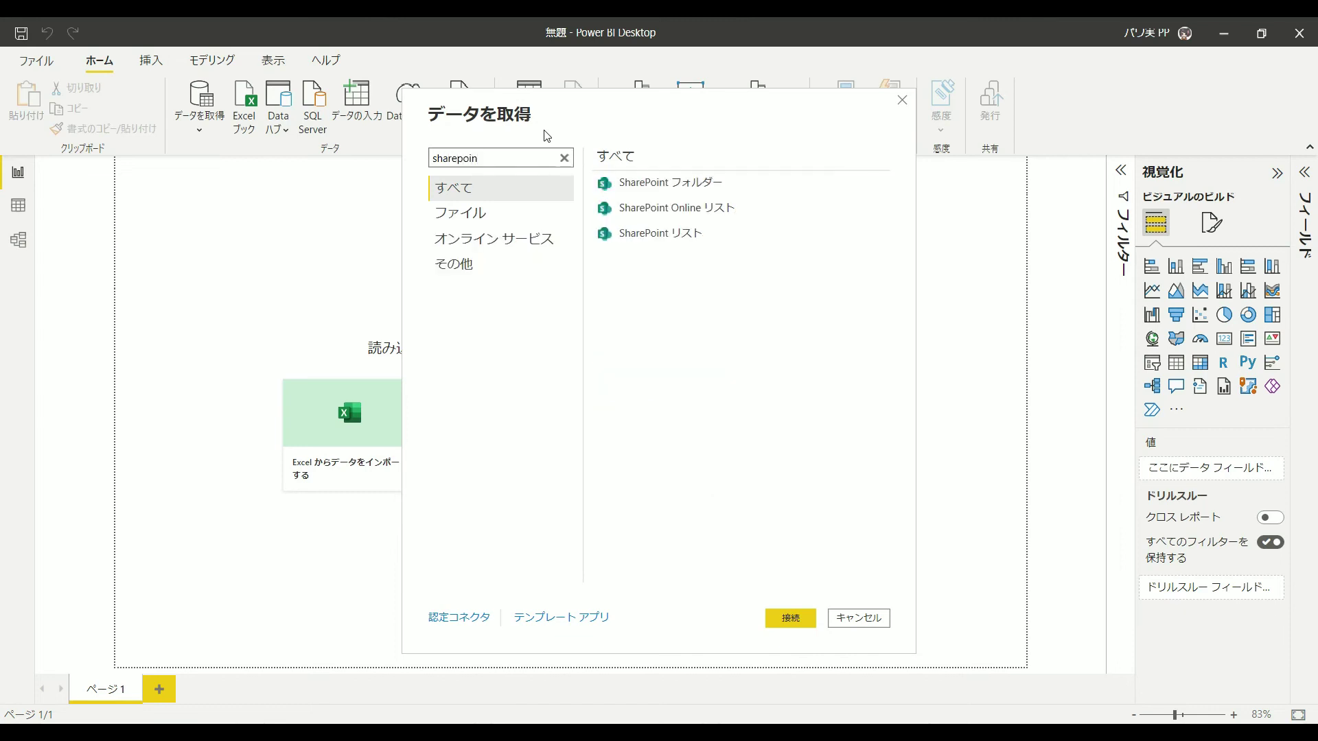
left_click(671, 208)
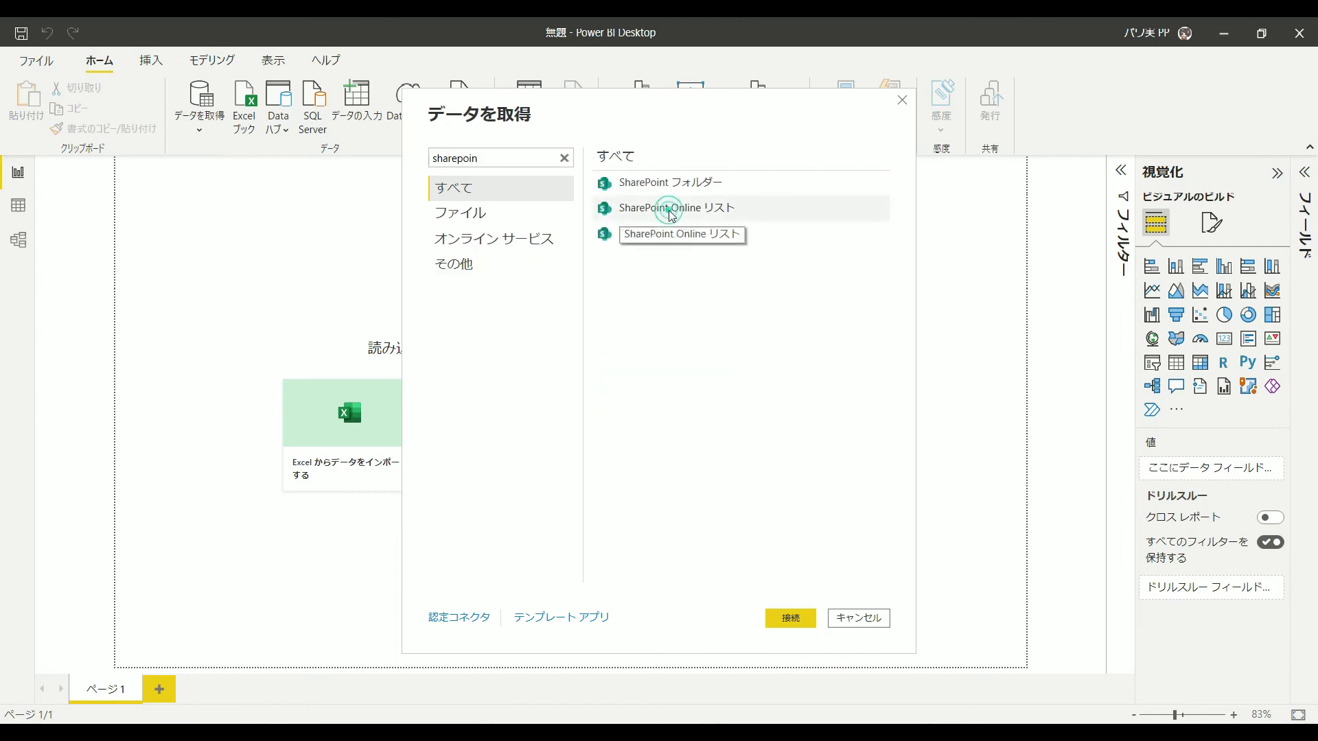
left_click(792, 618)
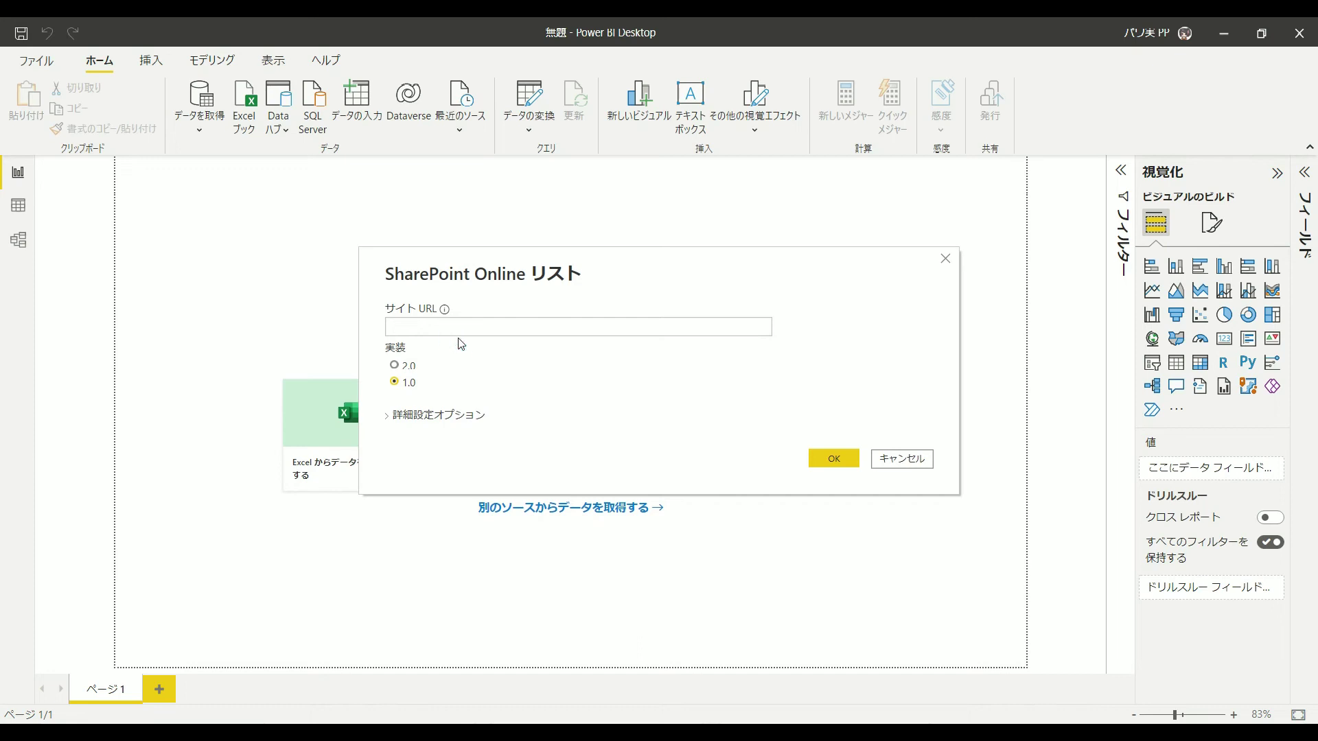
left_click(456, 327)
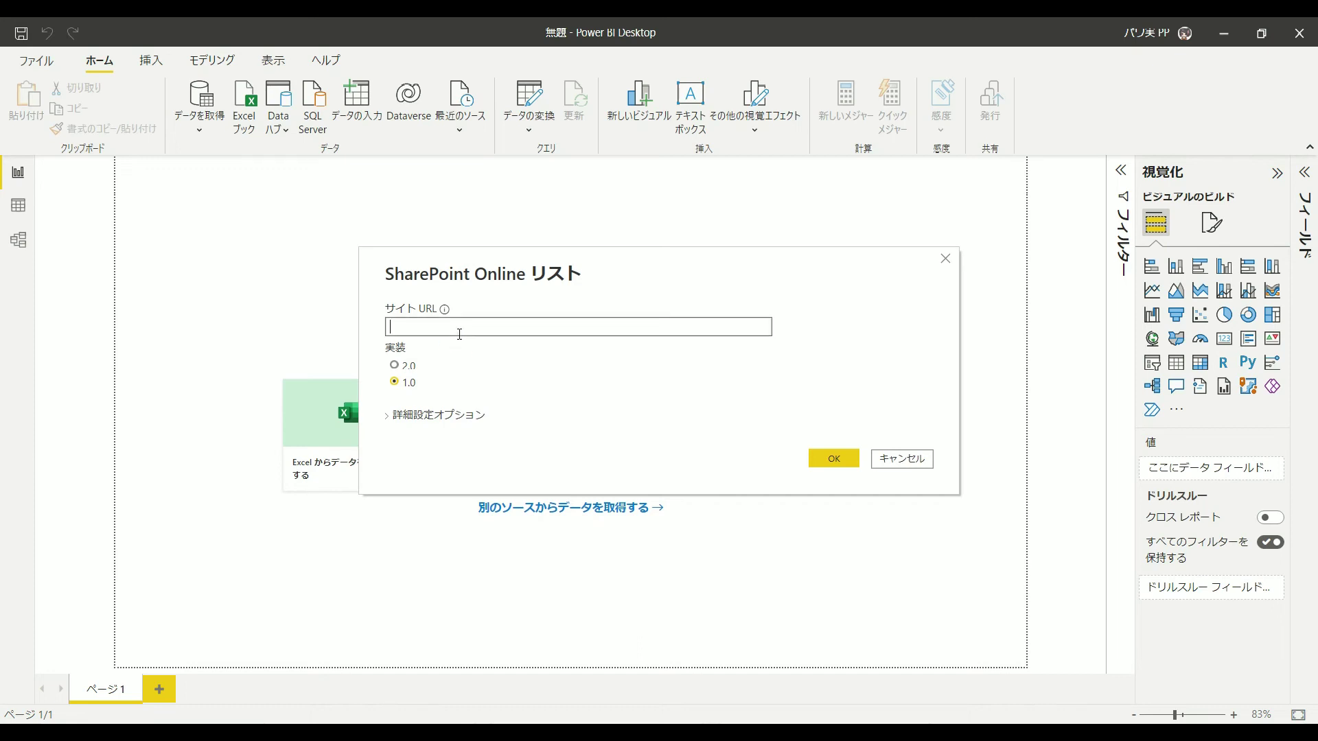
type("https://ppknowledge.sharepoint.com/sites/PowerAutomateTest")
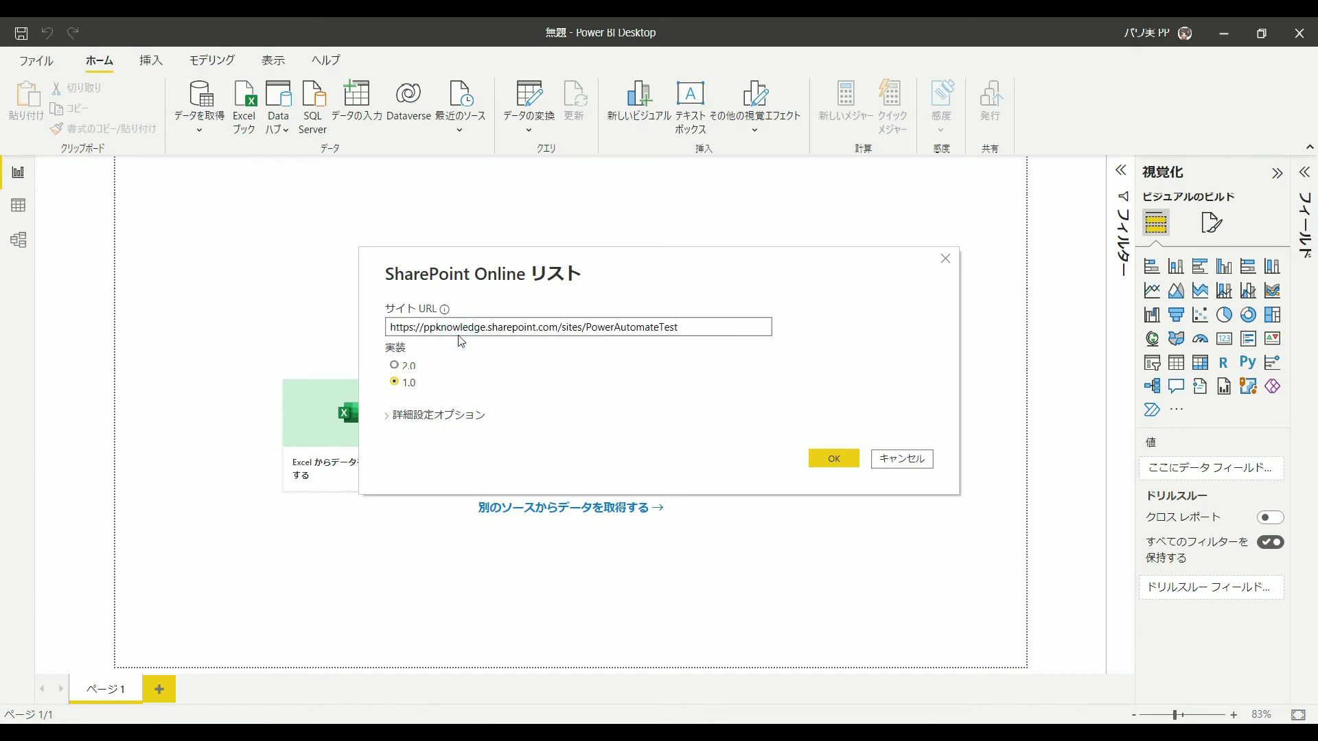
left_click(397, 365)
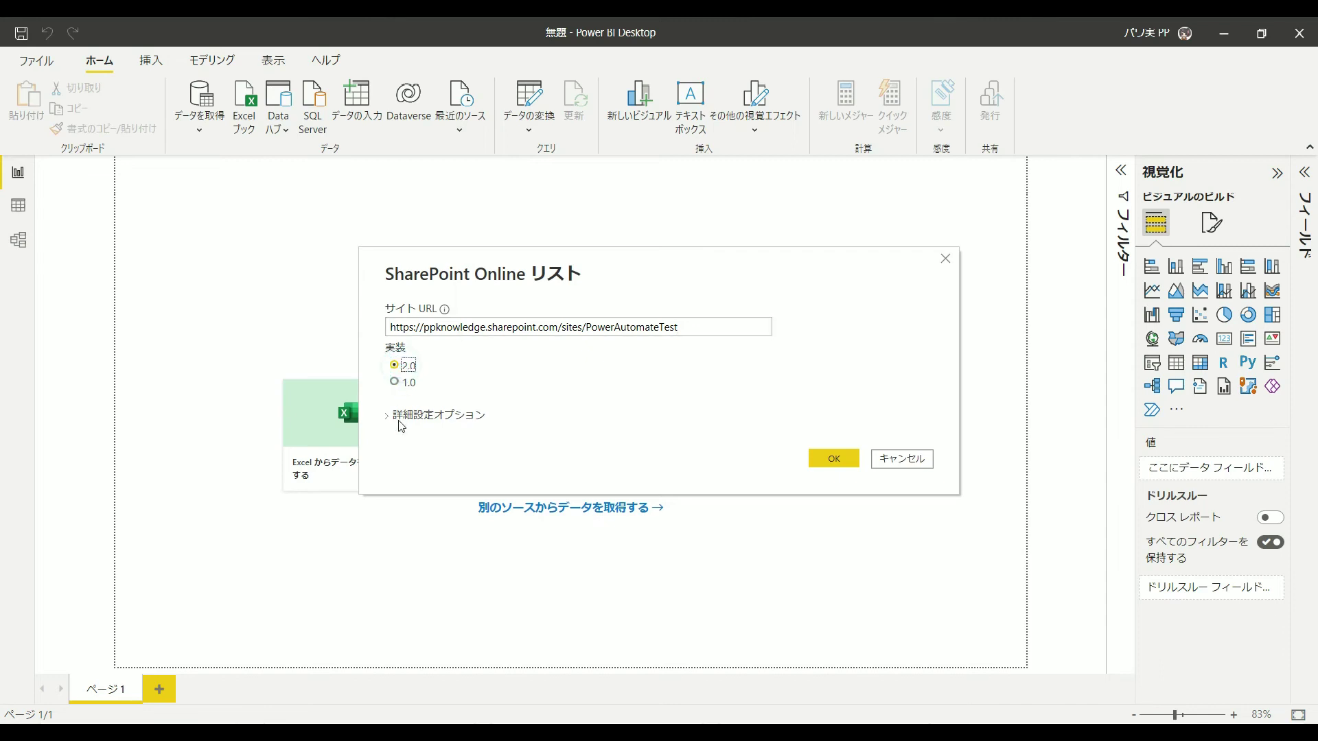
Set the connection's advanced view mode to 既定, retrieving the columns set in the SharePoint list's default view
left_click(400, 418)
left_click(415, 417)
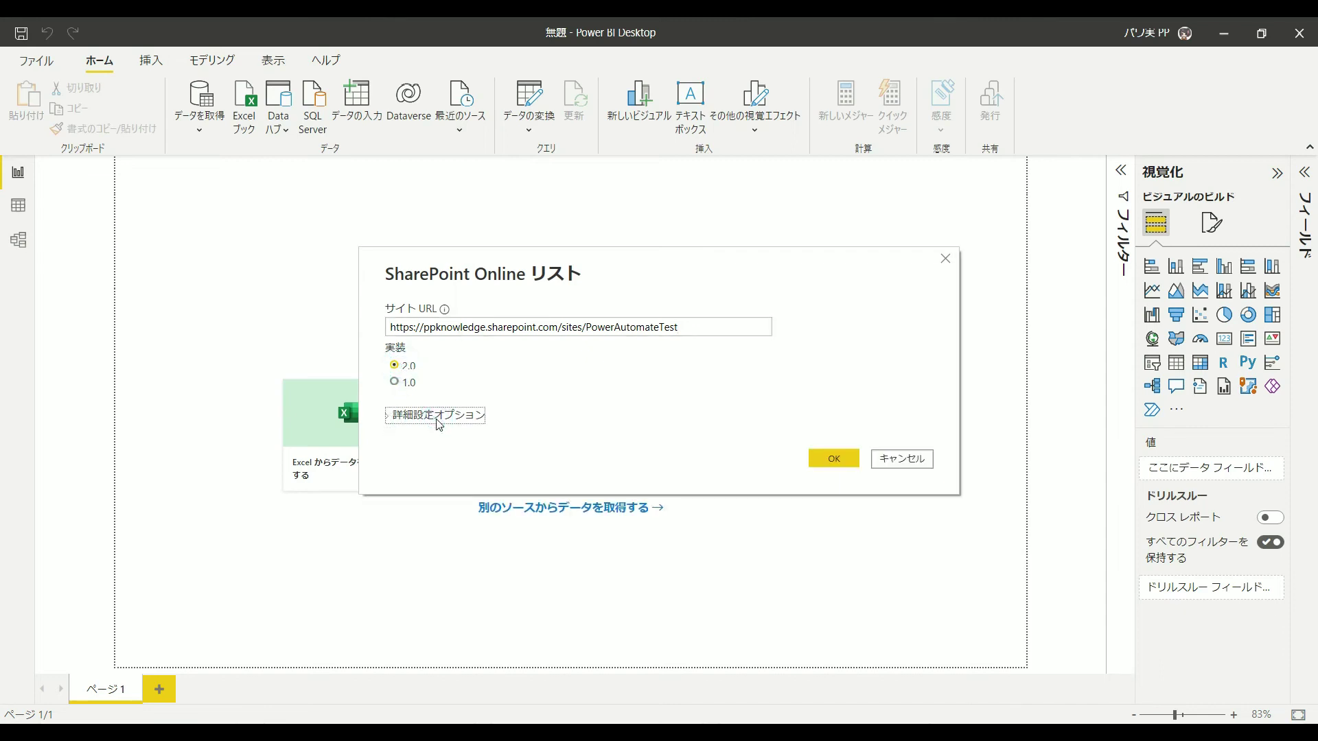
left_click(437, 416)
left_click(436, 453)
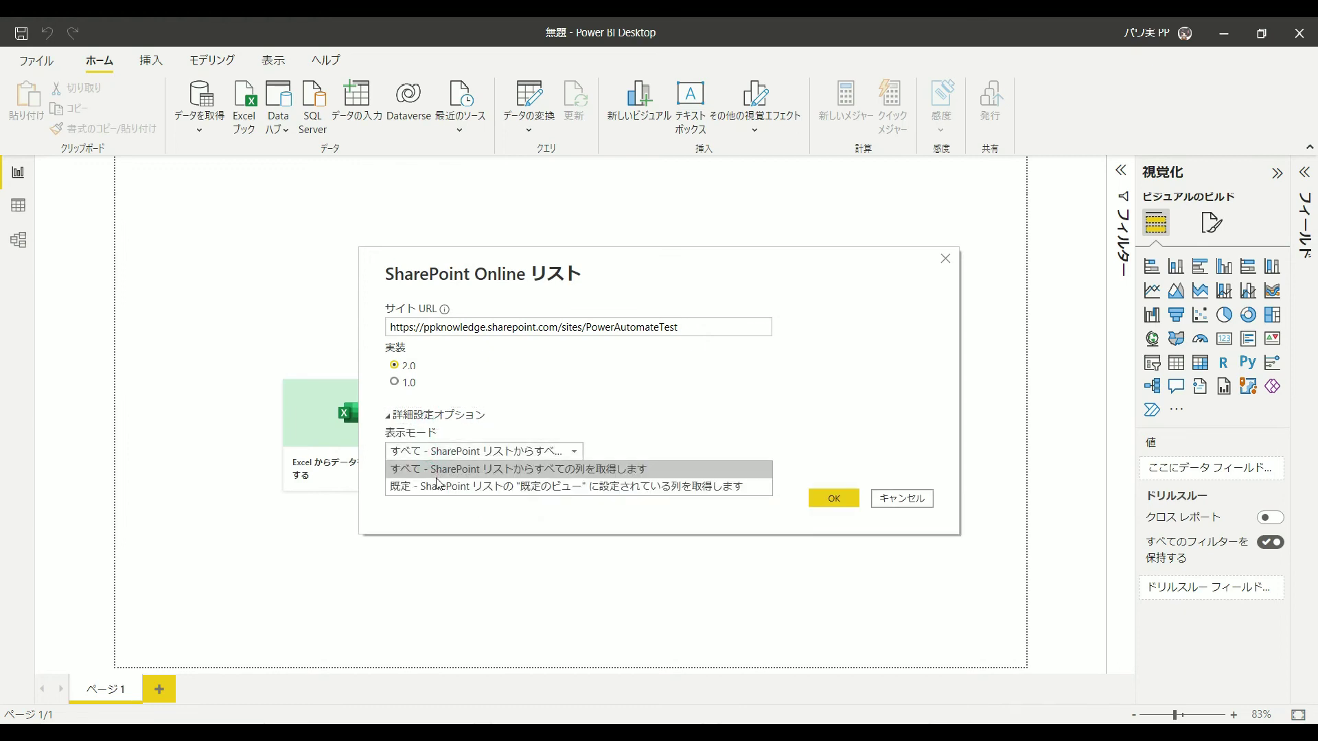
left_click(436, 488)
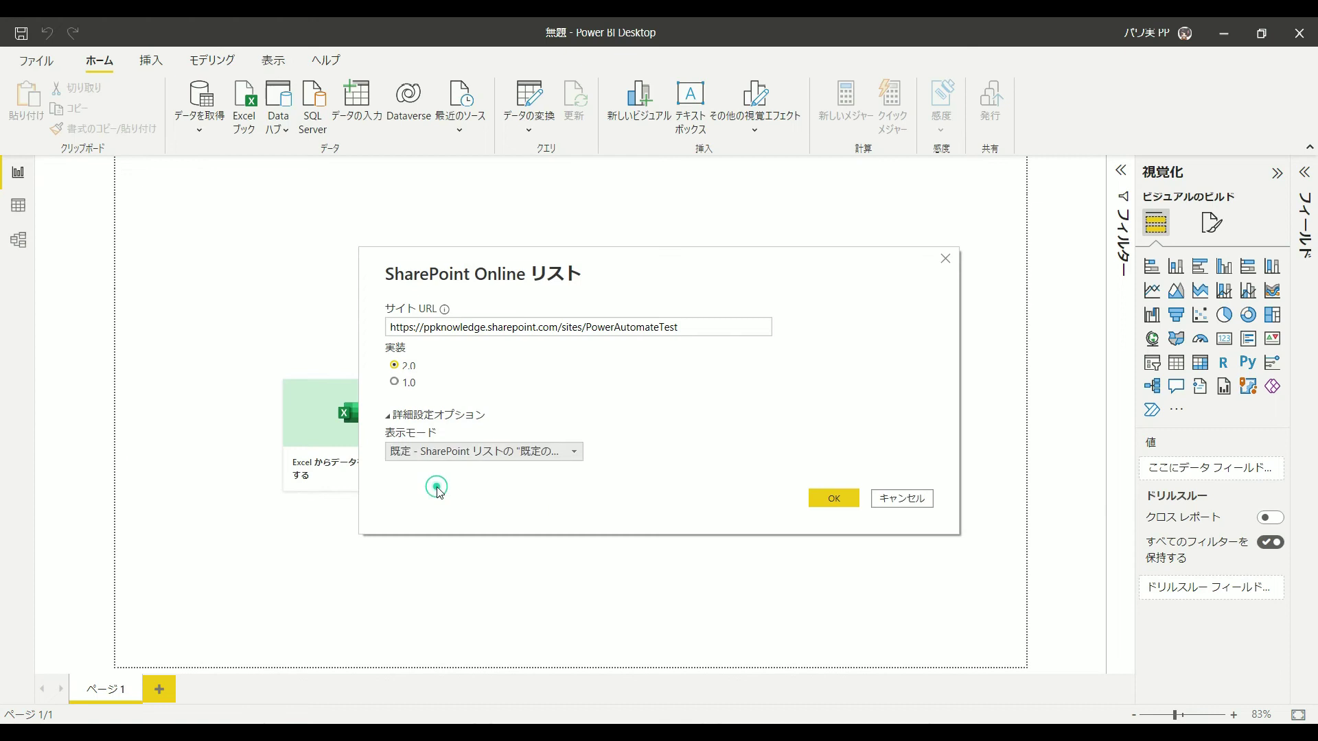
left_click(427, 453)
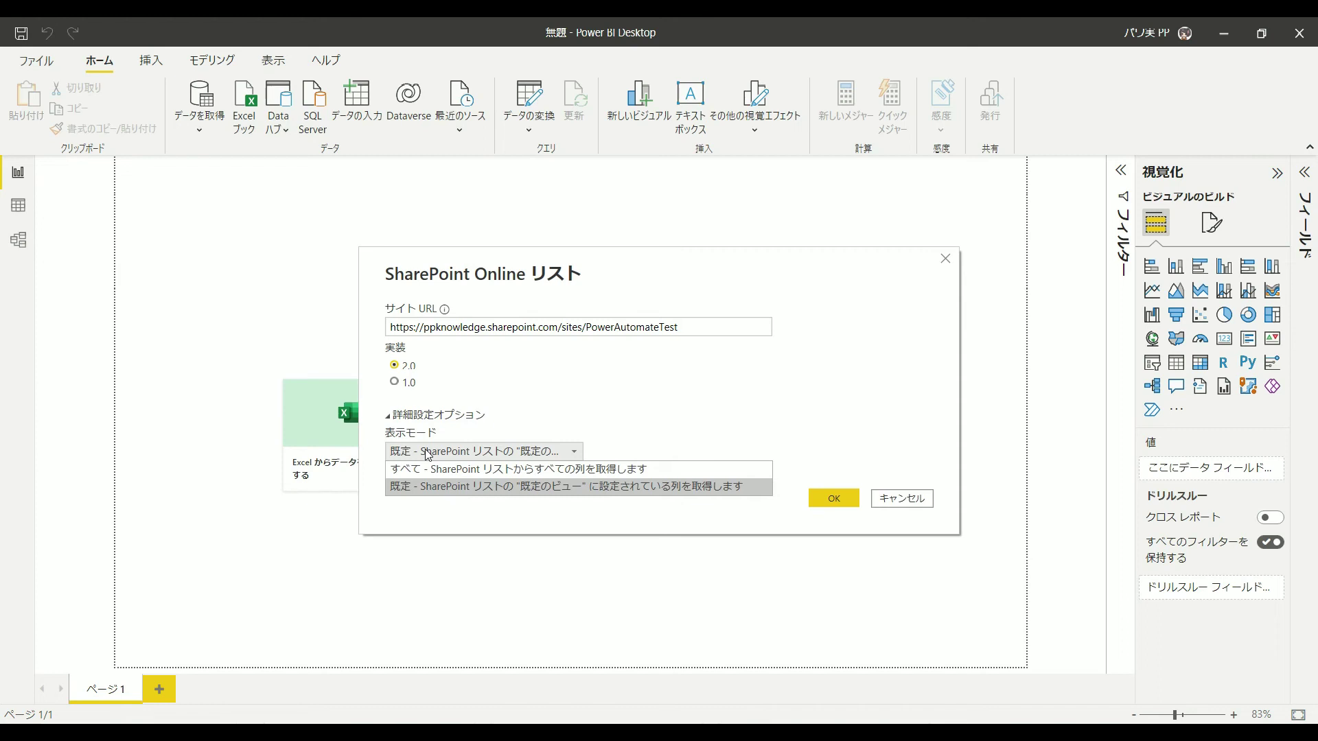
left_click(838, 499)
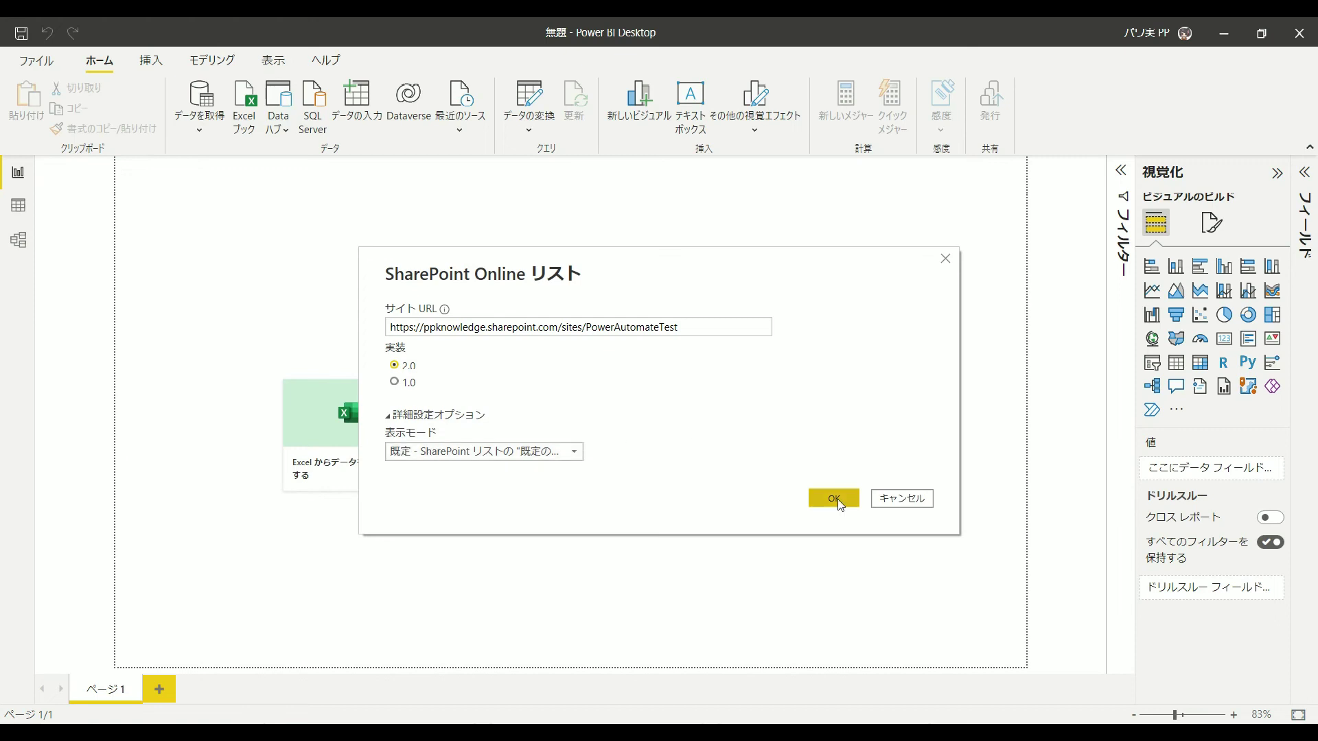
Connect to the site, select the PowerPlatformSurvey list and open it for data transformation
left_click(833, 498)
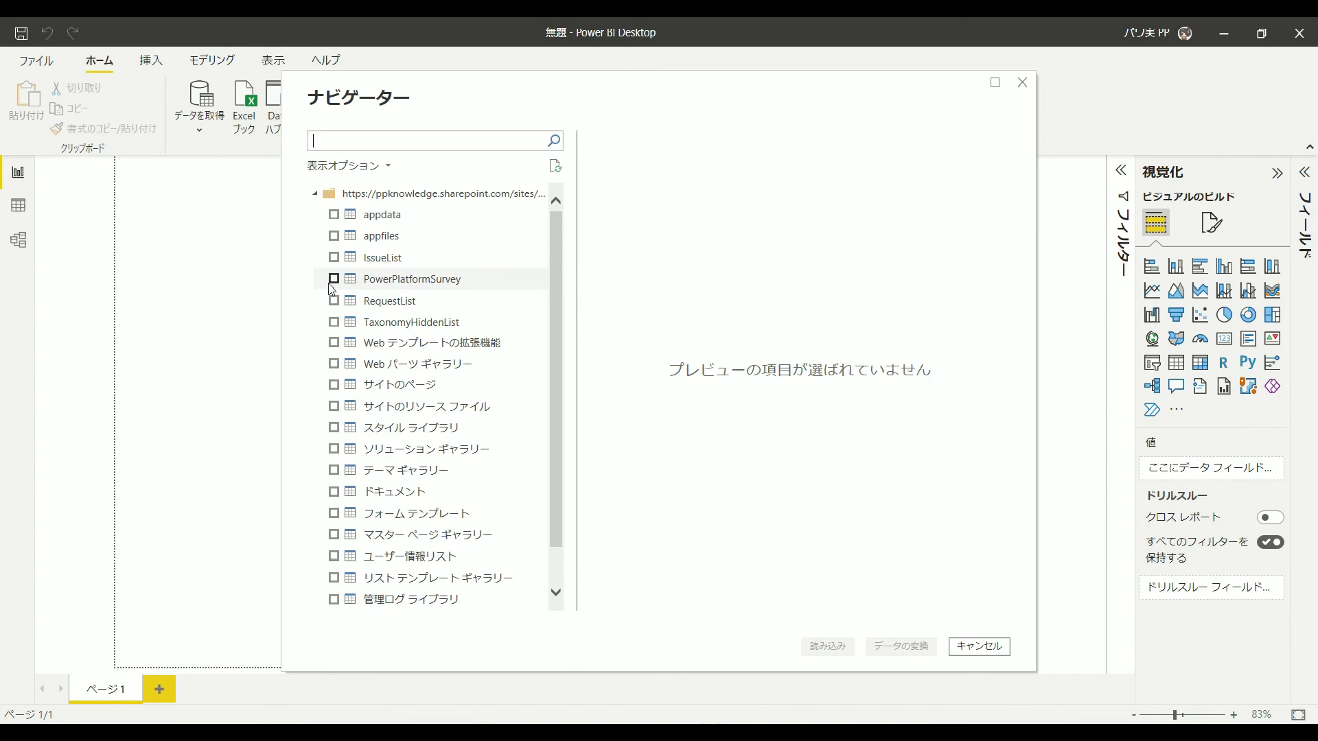
left_click(335, 280)
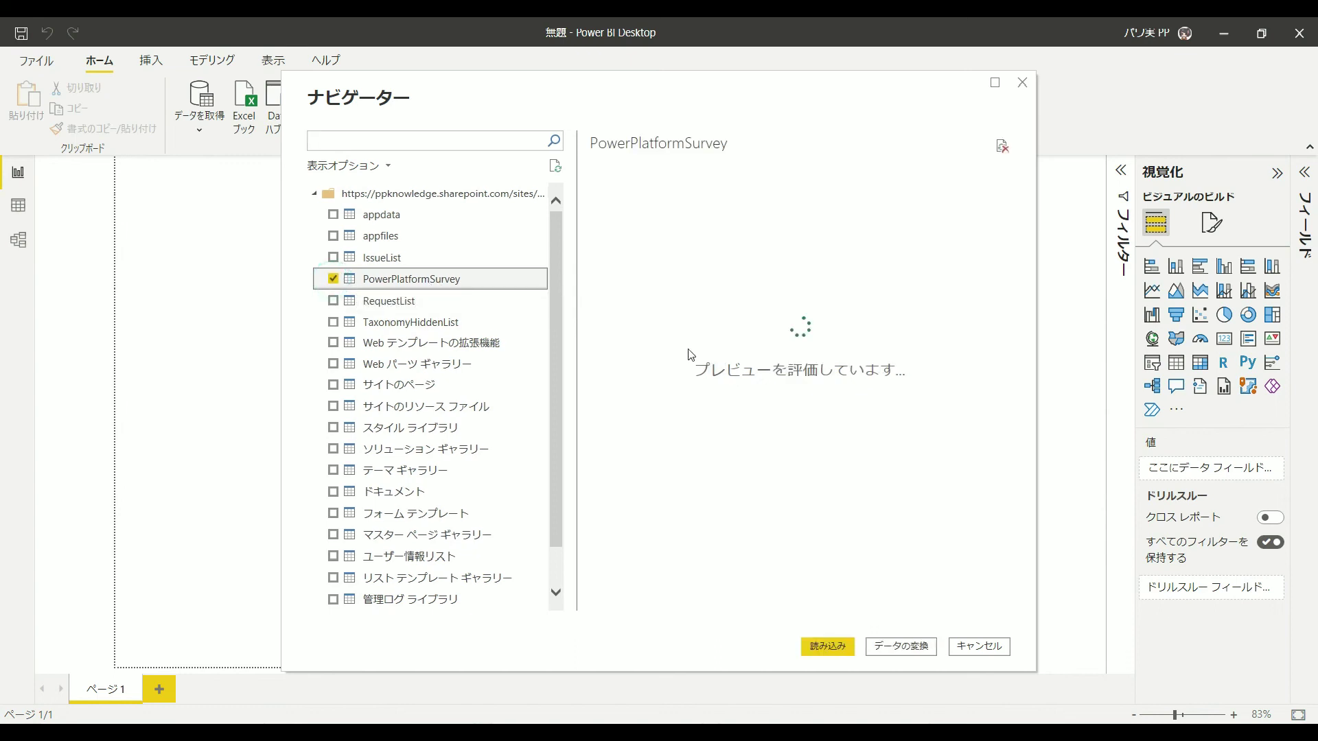
left_click(900, 652)
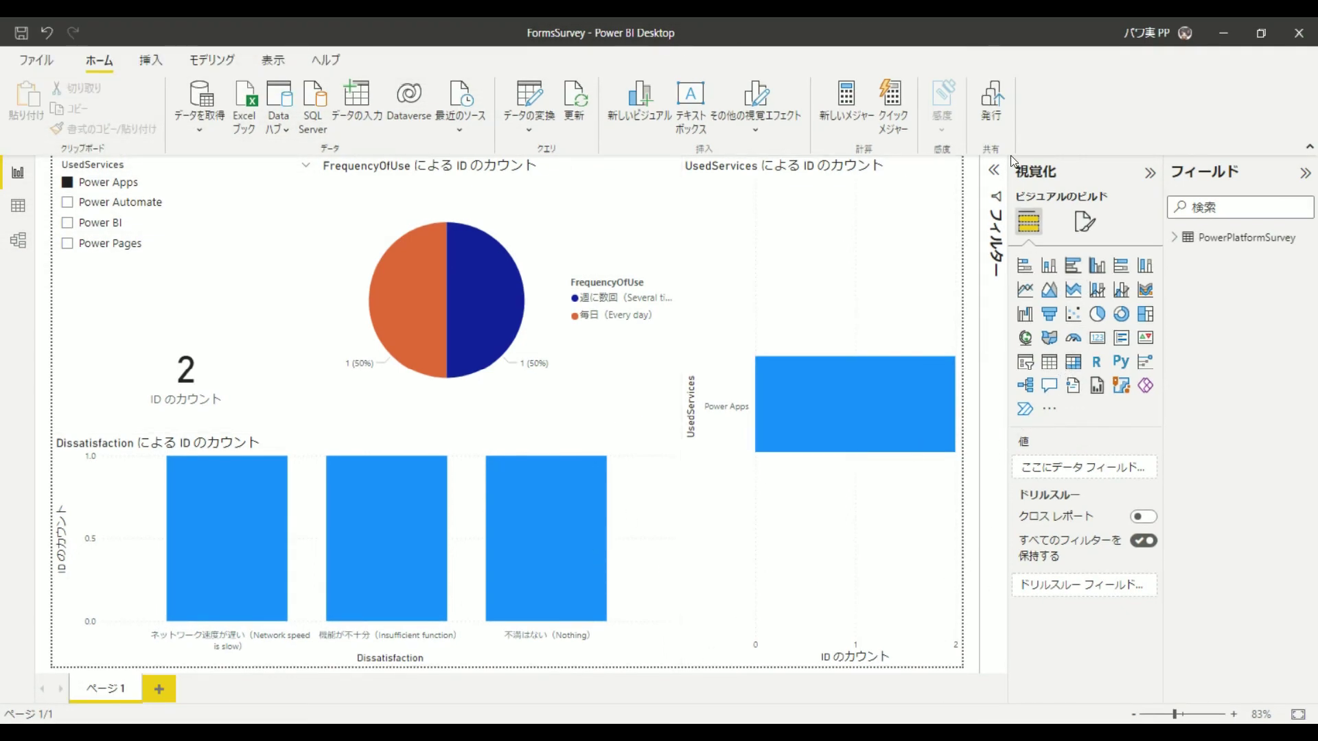
Publish the FormsSurvey report to マイ ワークスペース
left_click(990, 113)
left_click(729, 406)
left_click(555, 332)
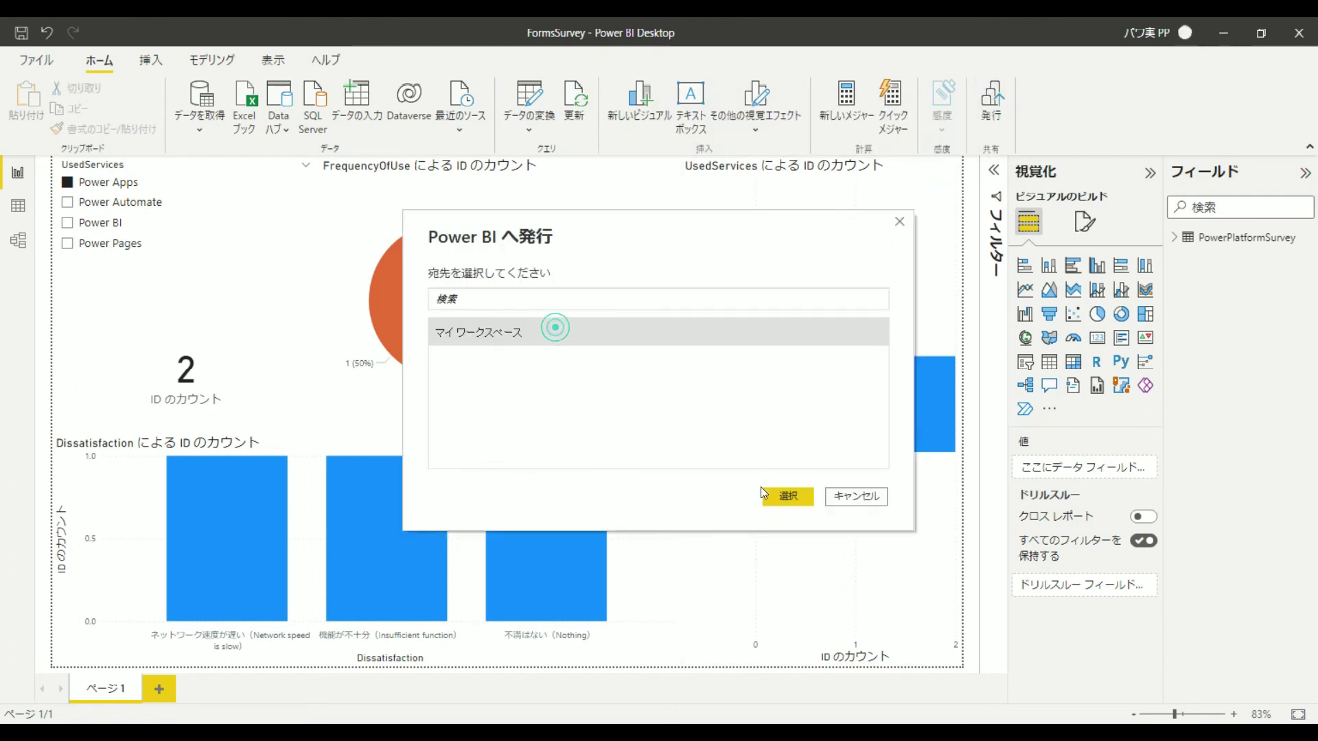
left_click(782, 495)
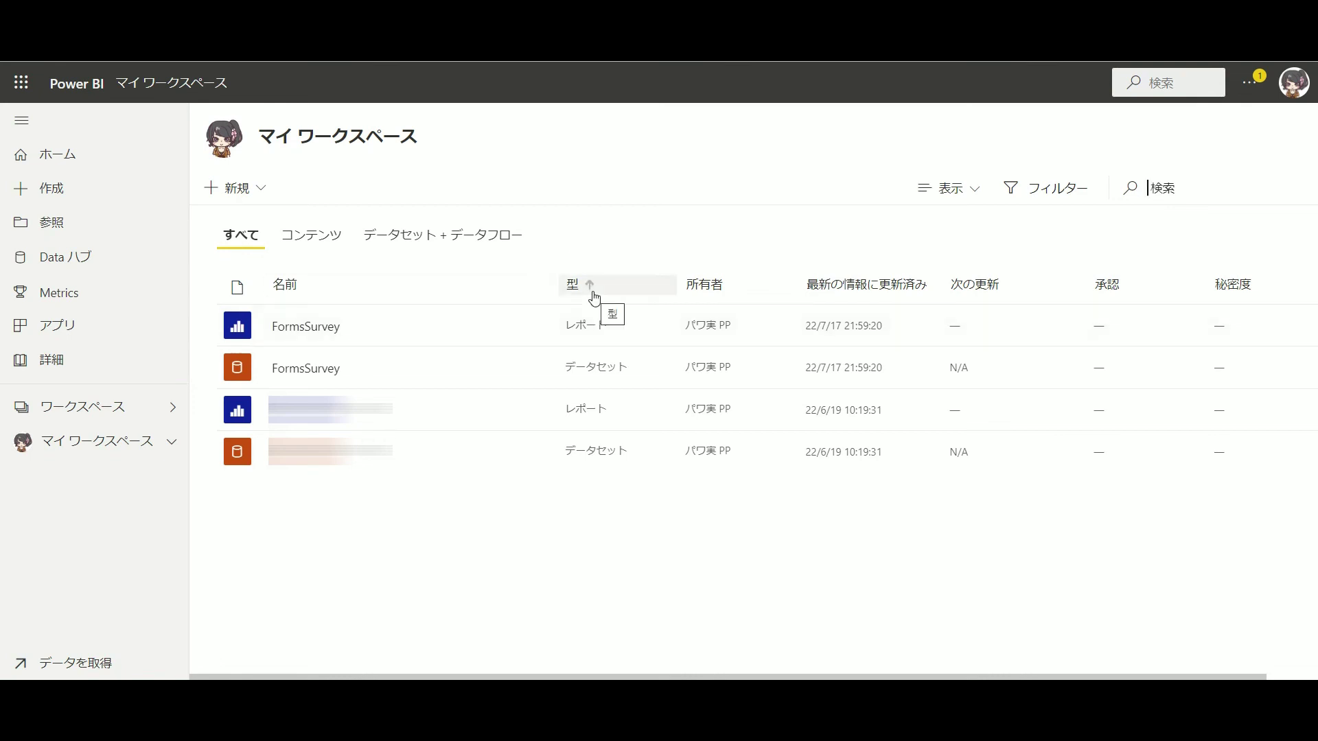
Open the settings of the FormsSurvey dataset in マイ ワークスペース
mouse_move(534, 375)
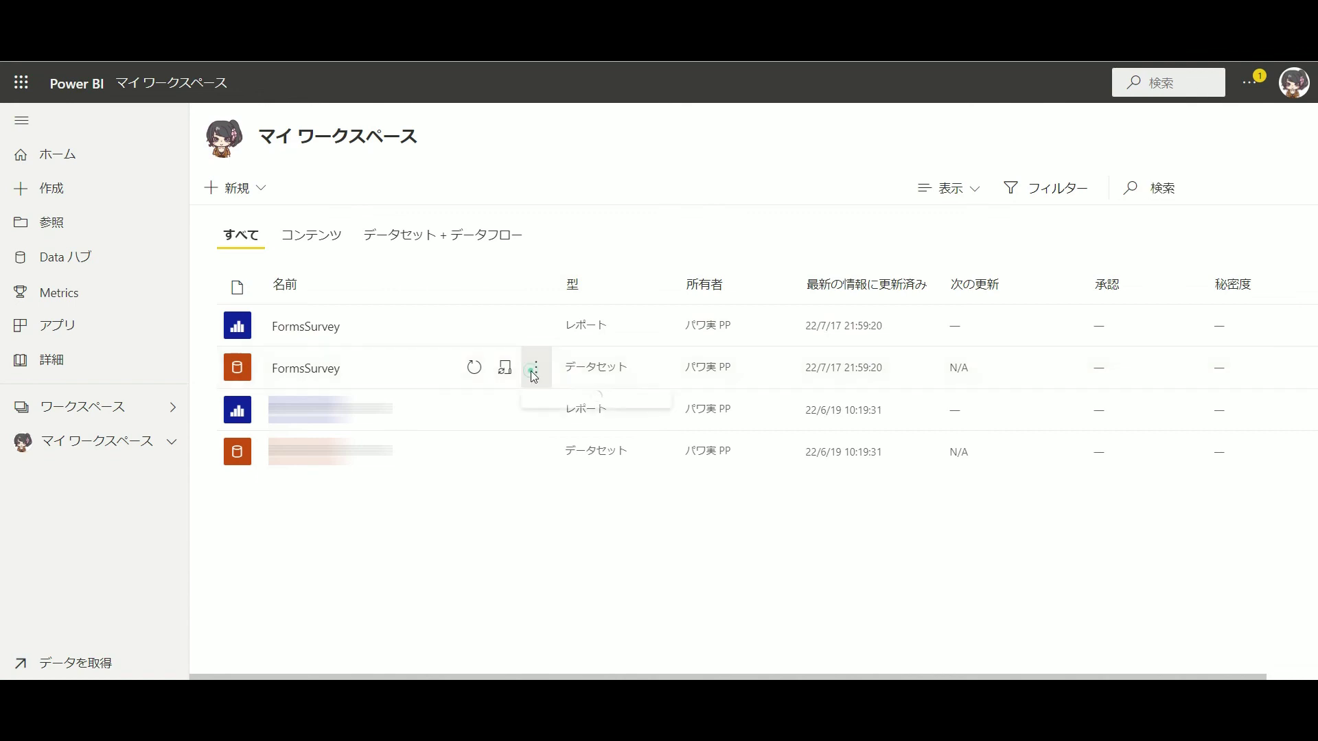
left_click(535, 375)
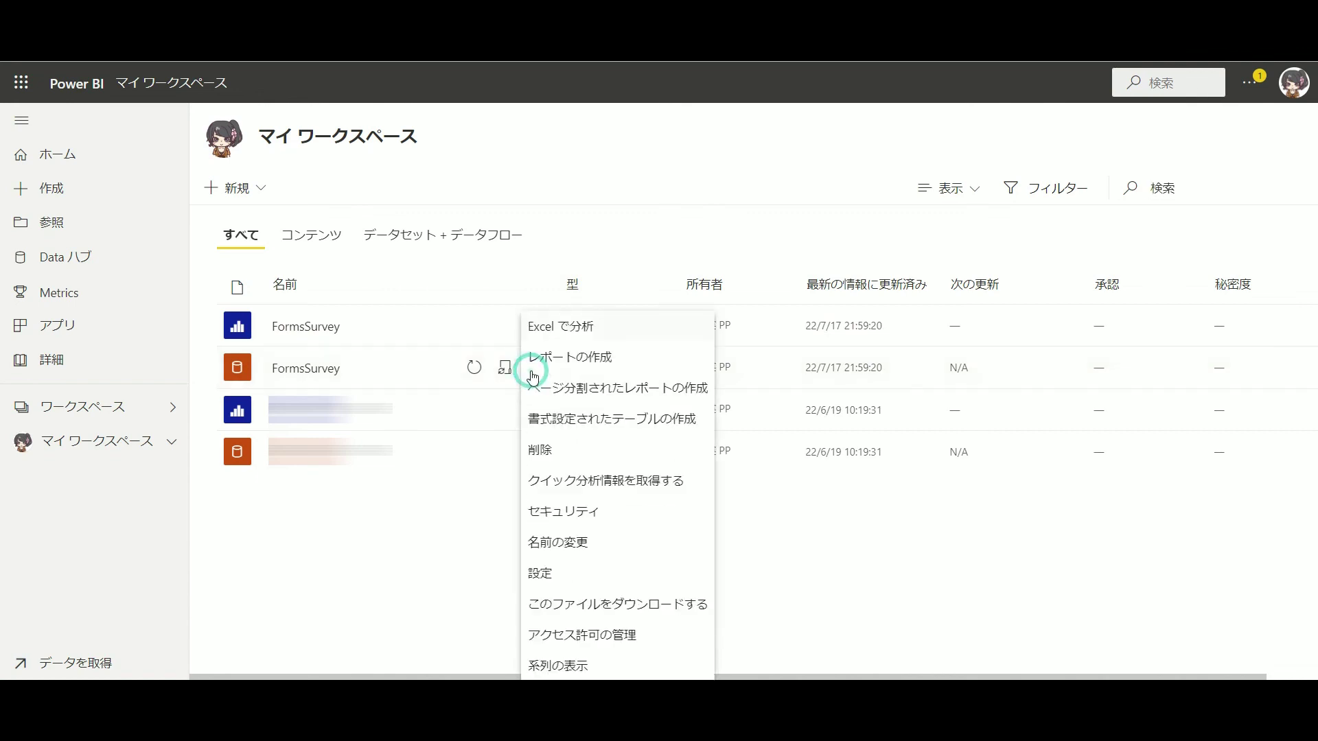
left_click(564, 575)
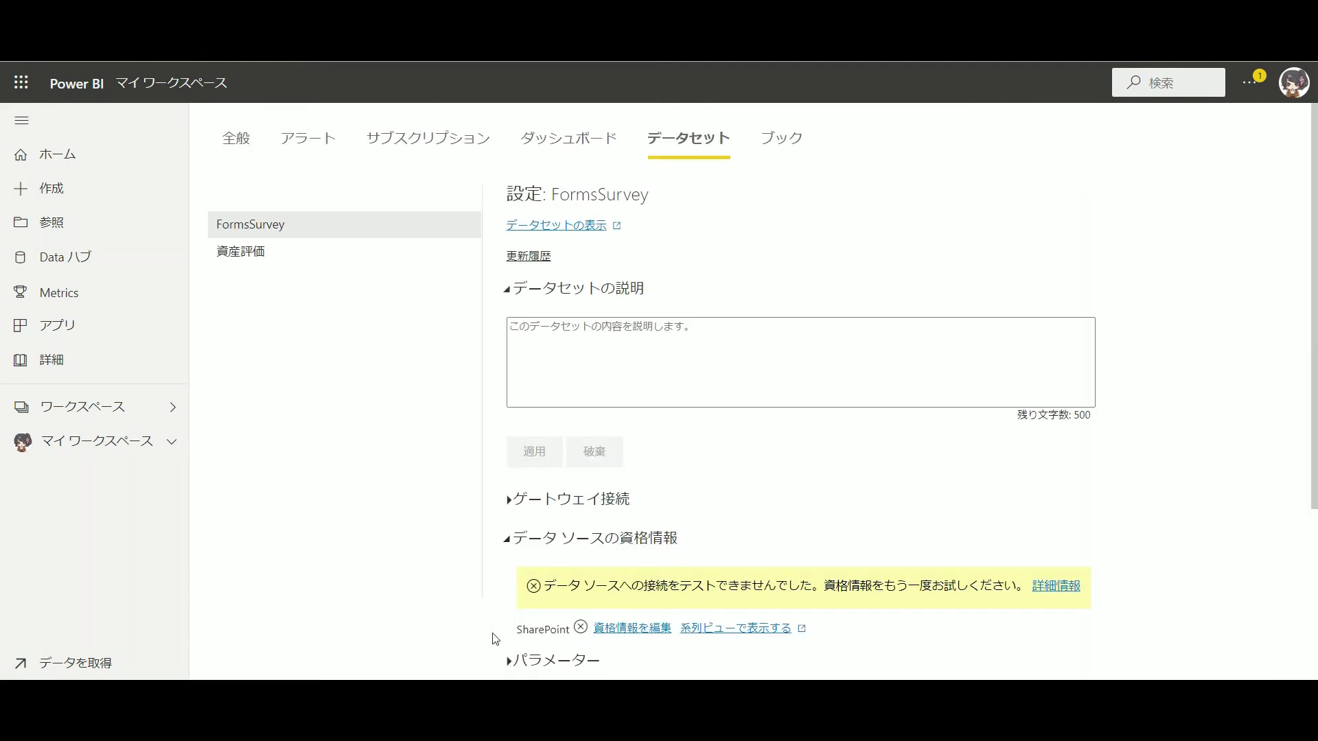
Edit the SharePoint data source credentials to use OAuth2 authentication with the Organizational privacy level, and sign in
left_click(635, 636)
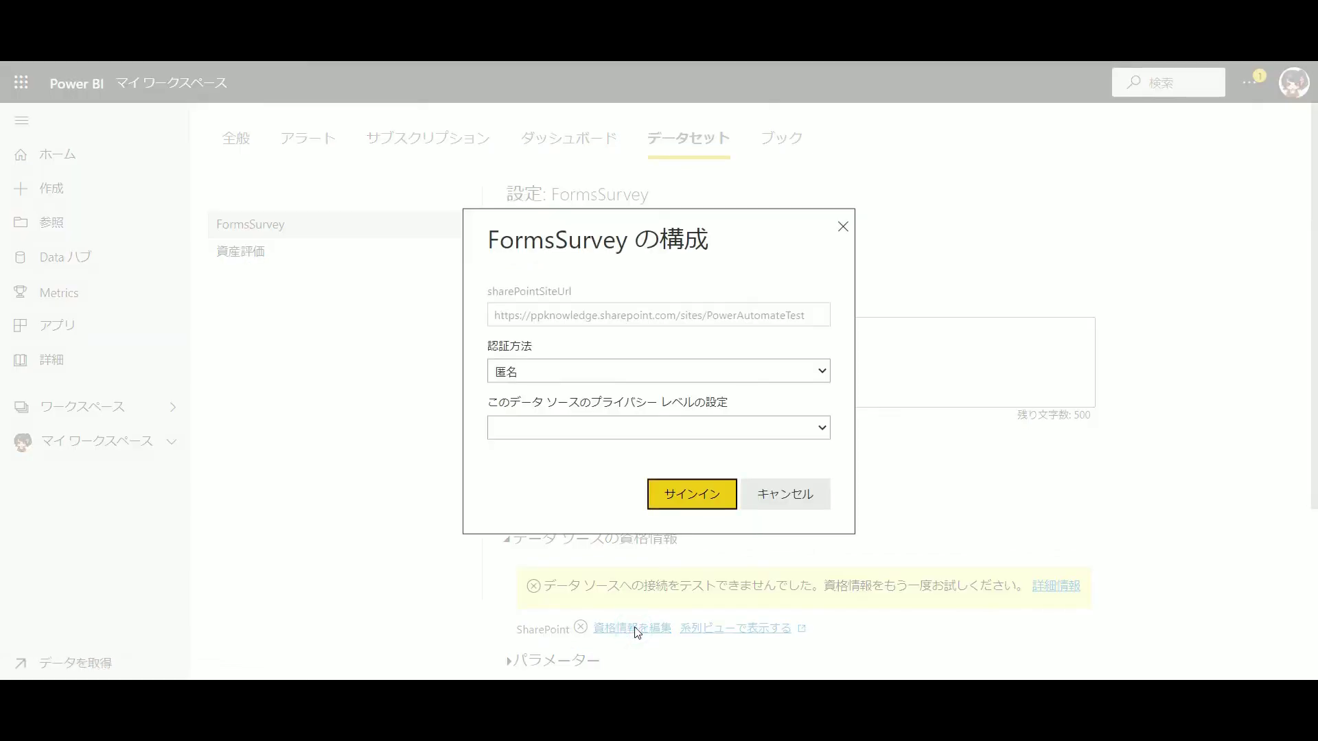
left_click(641, 372)
left_click(615, 415)
left_click(617, 427)
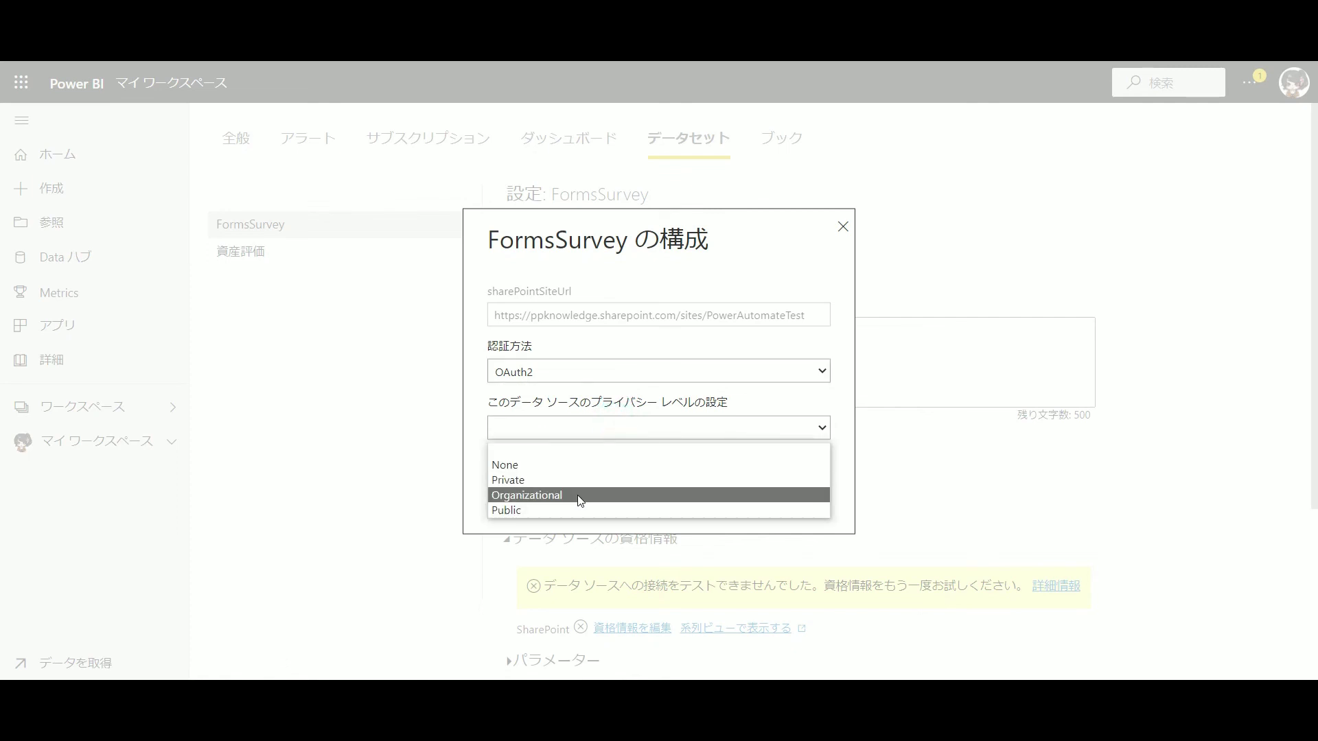
left_click(579, 499)
left_click(676, 493)
Expand the dataset's スケジュールされている更新 section and turn scheduled refresh on
scroll(652, 547, "down", 2)
scroll(652, 547, "down", 1)
left_click(641, 484)
left_click(536, 556)
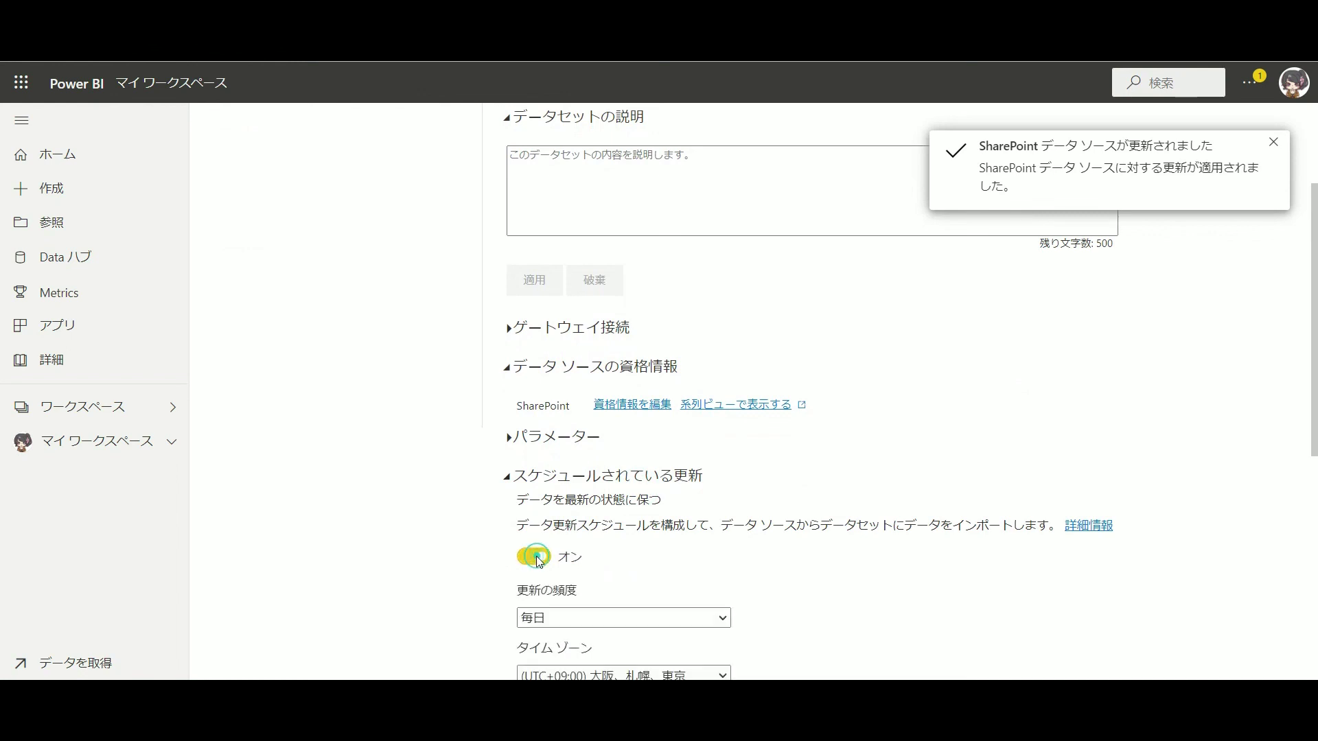
Add a refresh time of 7:00 AM to the daily schedule and apply the refresh settings
scroll(576, 494, "down", 3)
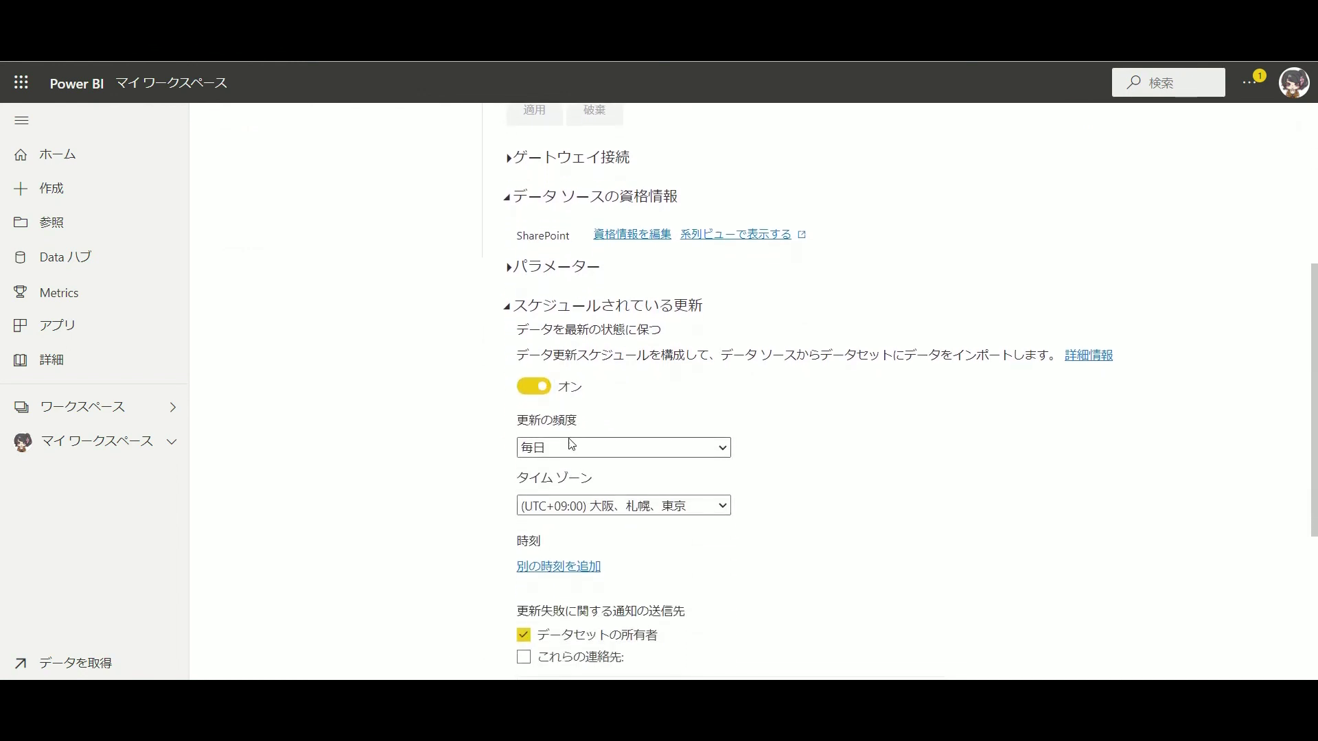
left_click(531, 563)
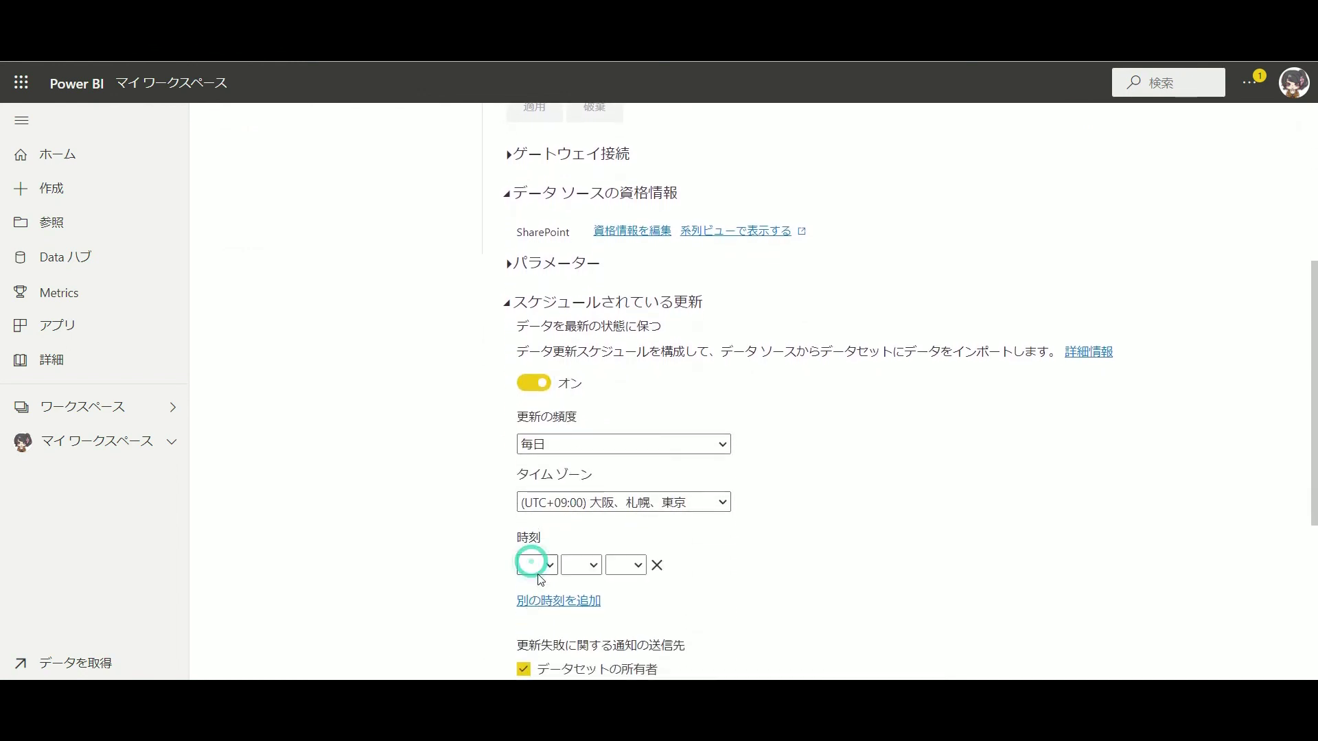
left_click(532, 465)
left_click(577, 568)
left_click(579, 604)
left_click(627, 564)
left_click(621, 603)
scroll(721, 476, "down", 3)
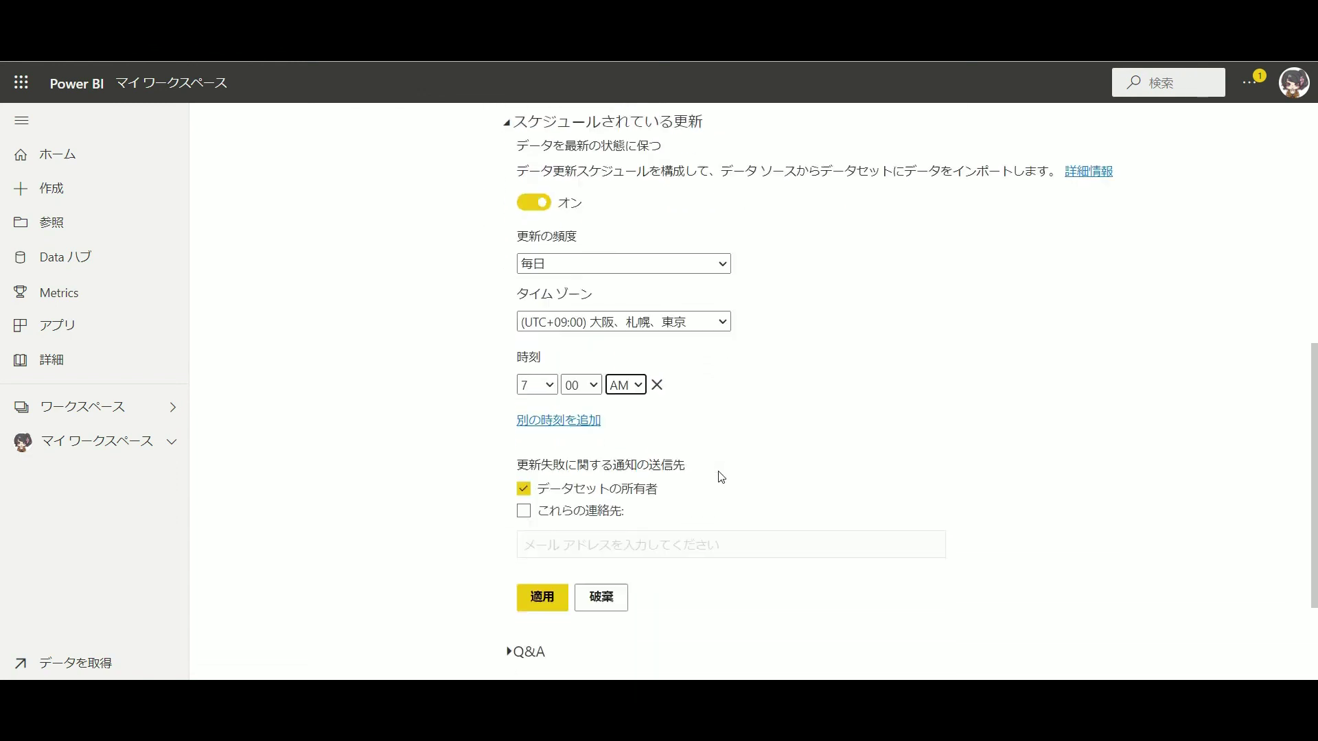
scroll(686, 473, "down", 2)
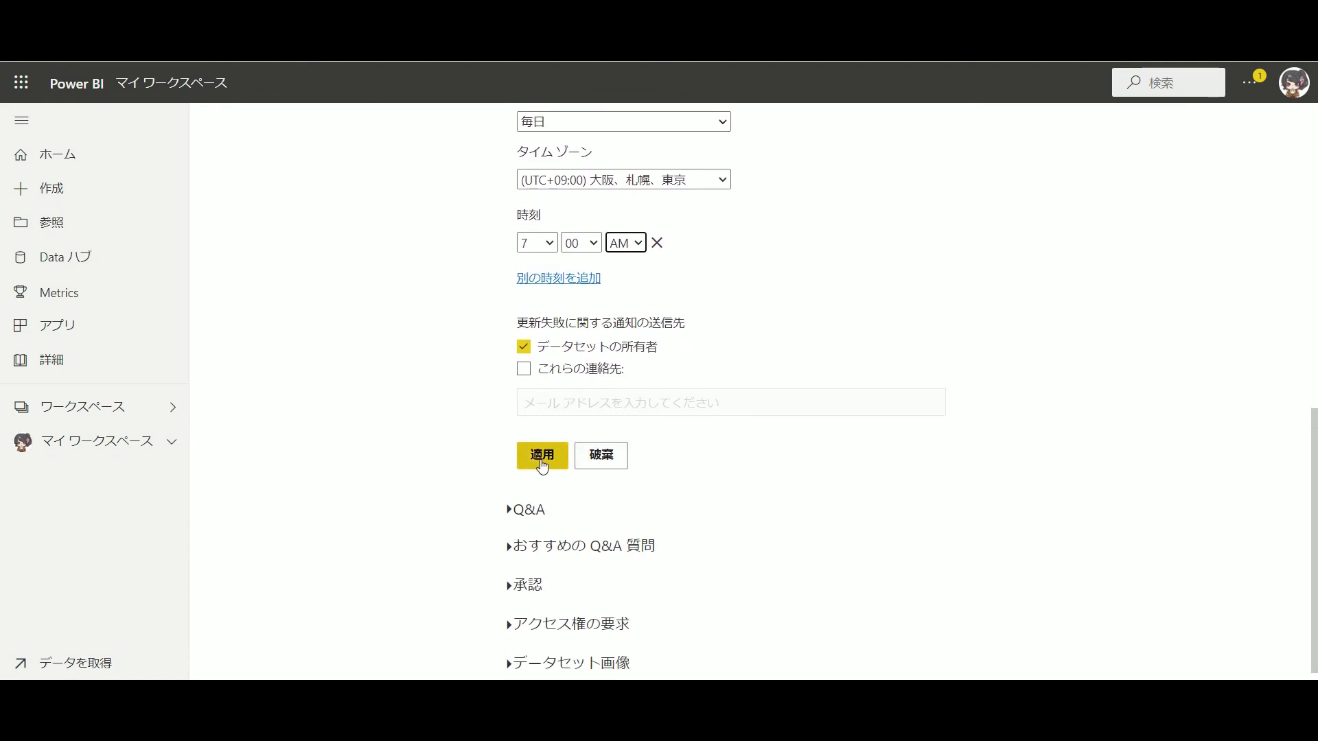
left_click(542, 464)
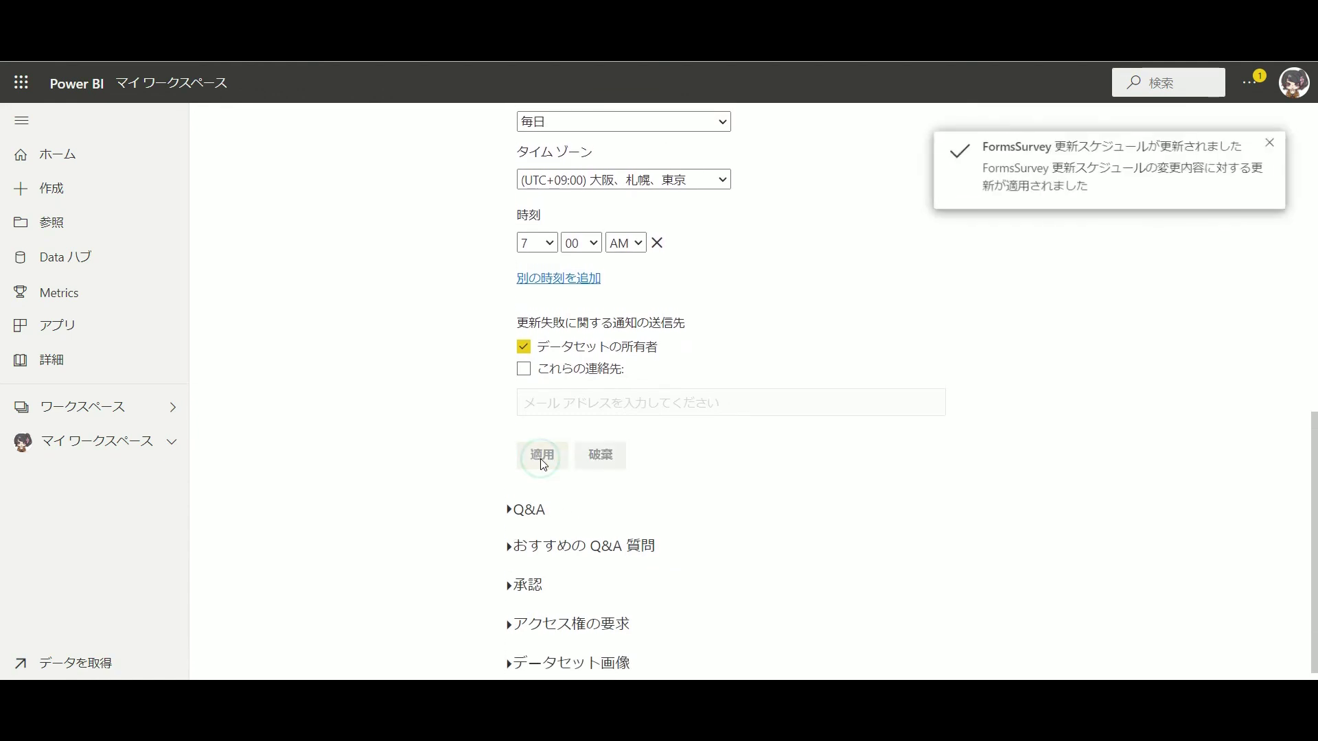